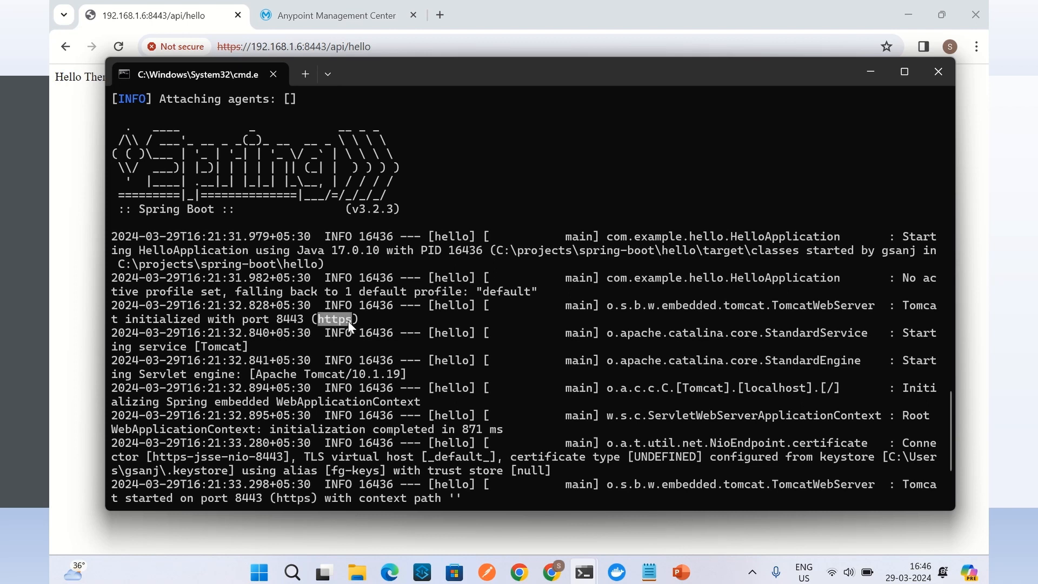
Switch to Chrome and examine the Hello API response together with the host address in its URL.
{"action": "left_click", "coordinate": [188, 17]}
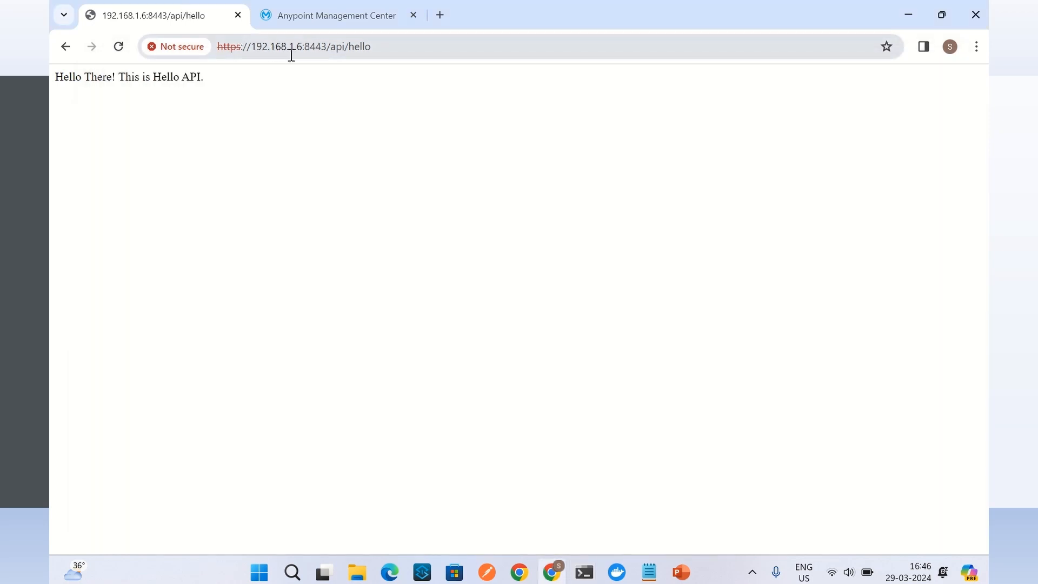
{"action": "left_click", "coordinate": [357, 52]}
{"action": "left_click", "coordinate": [393, 49]}
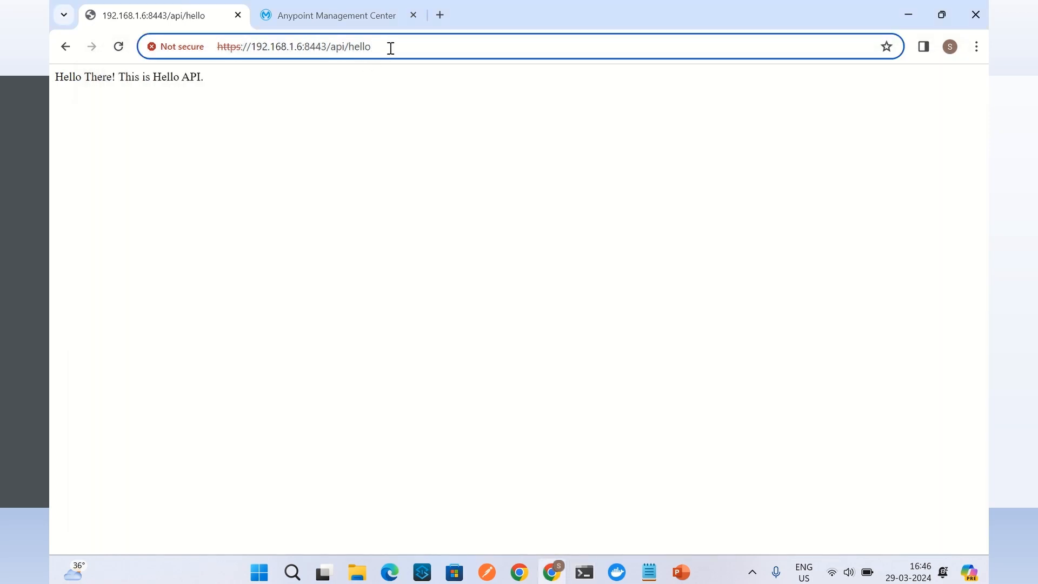
{"action": "double_click", "coordinate": [276, 47]}
{"action": "left_click_drag", "start_coordinate": [256, 47], "coordinate": [285, 48]}
Switch to the terminal window with the network configuration and check the Wi-Fi adapter's addresses.
{"action": "left_click", "coordinate": [584, 572]}
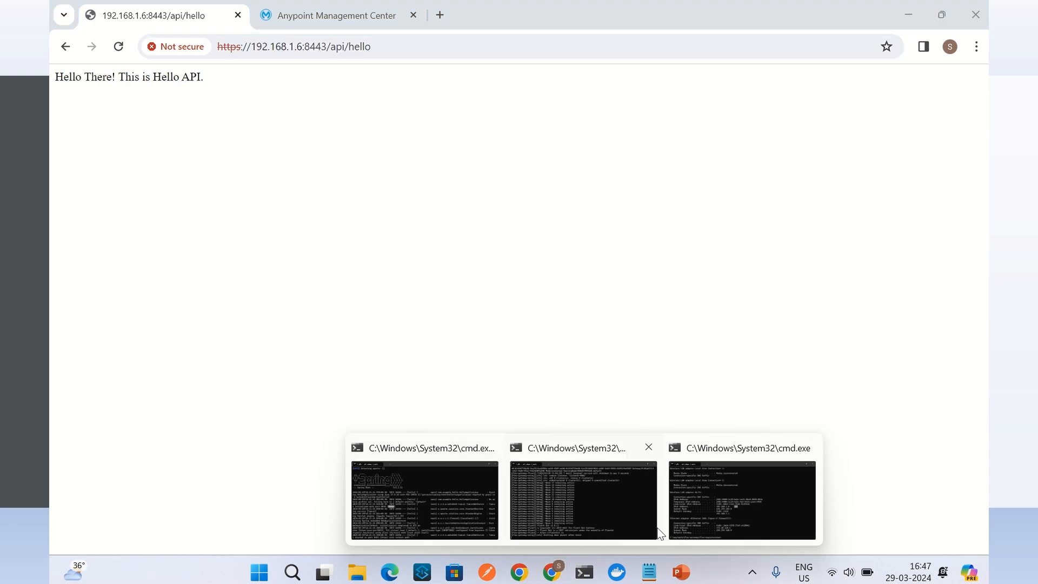
{"action": "left_click", "coordinate": [739, 498]}
{"action": "double_click", "coordinate": [442, 346]}
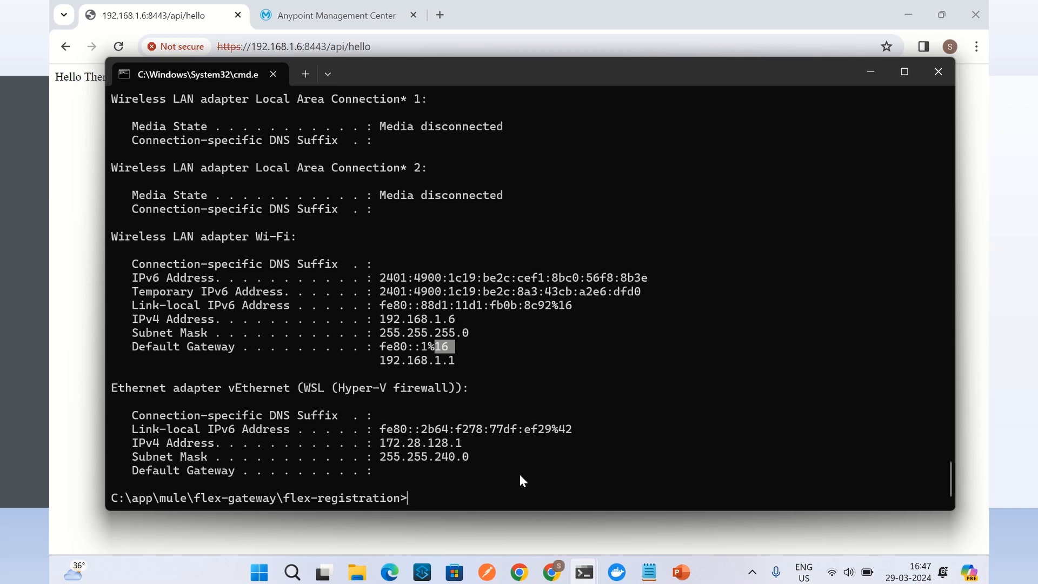
{"action": "left_click", "coordinate": [561, 574]}
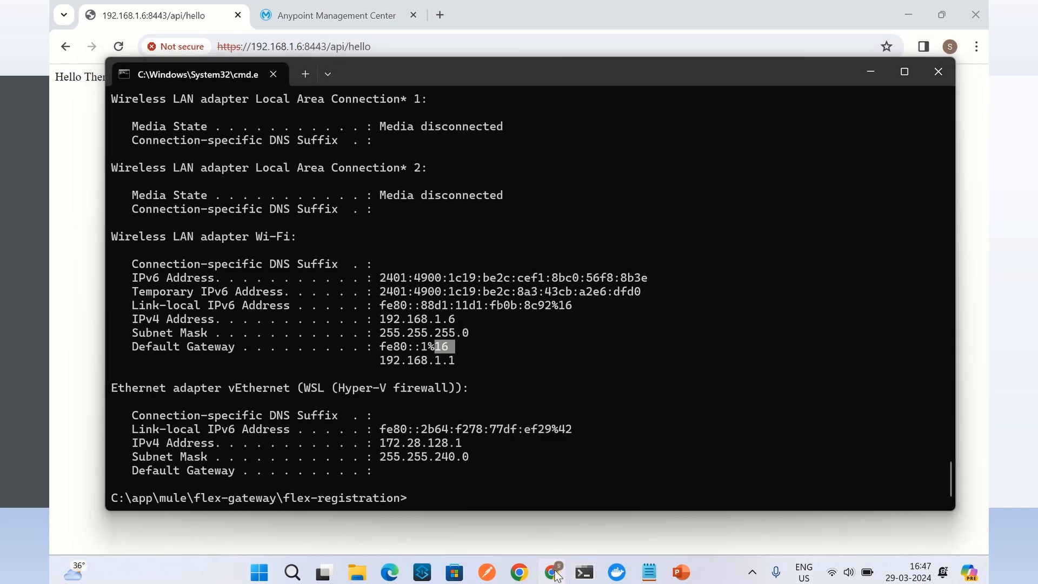
{"action": "left_click", "coordinate": [276, 46]}
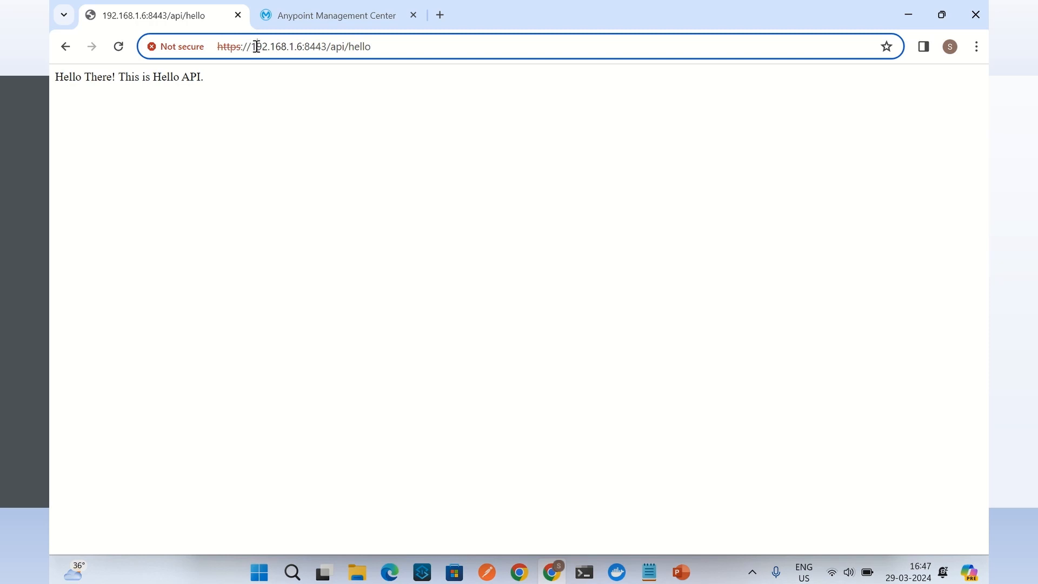
{"action": "left_click_drag", "start_coordinate": [256, 47], "coordinate": [311, 47]}
{"action": "type", "text": "localhos"}
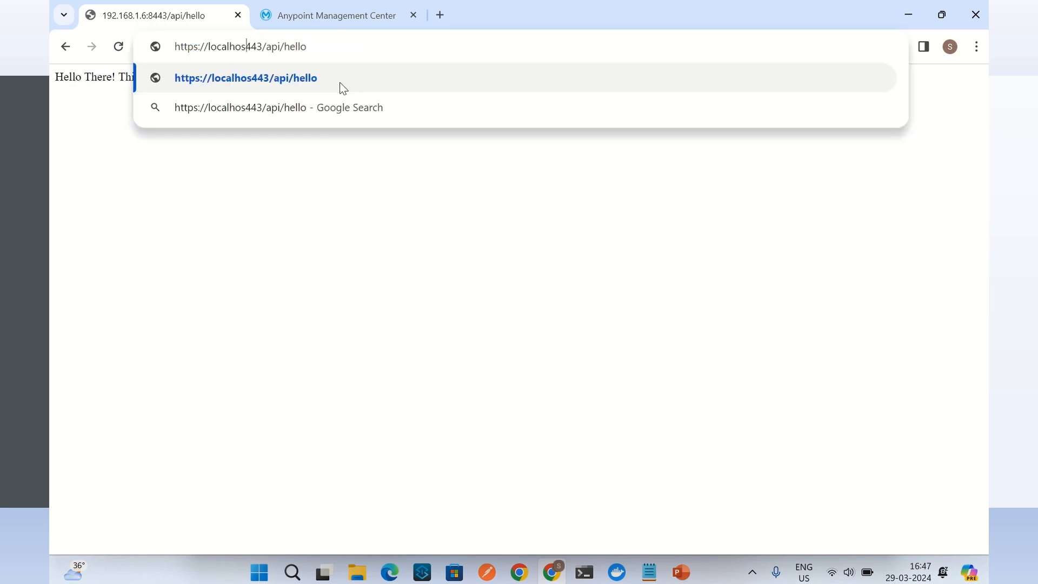
{"action": "type", "text": "t:"}
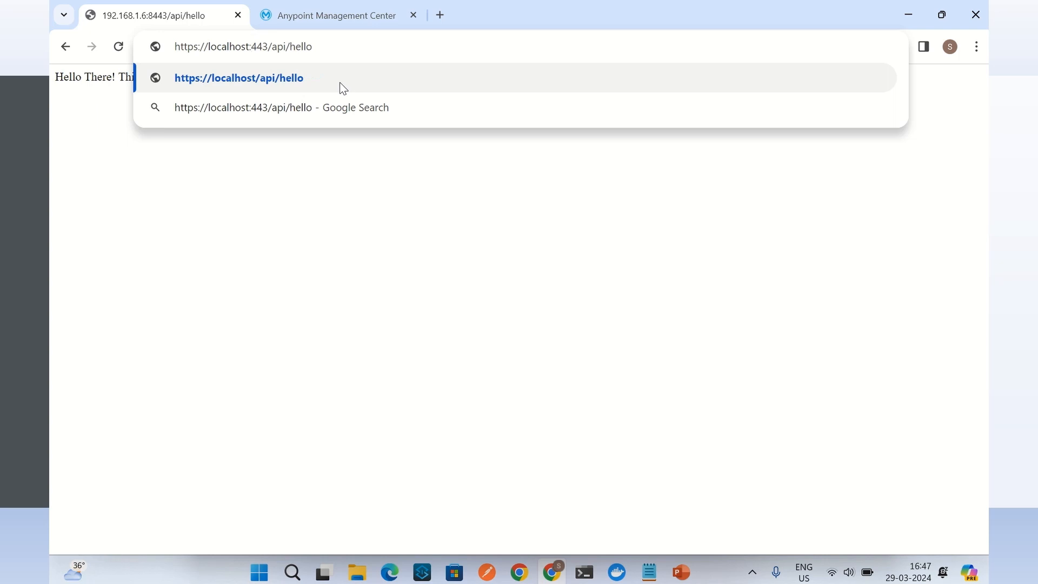
{"action": "key", "text": "Return"}
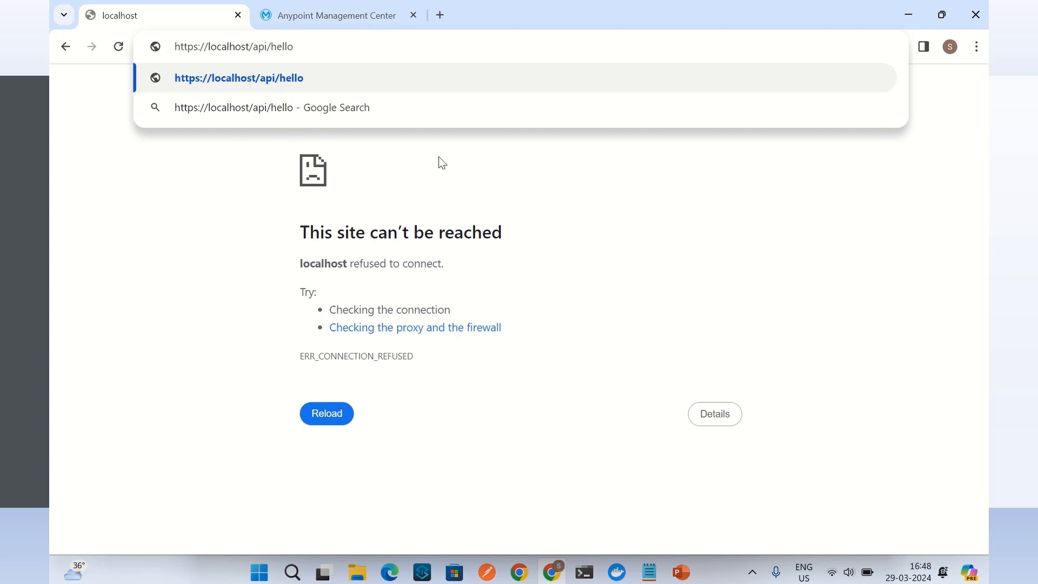
{"action": "type", "text": ":84"}
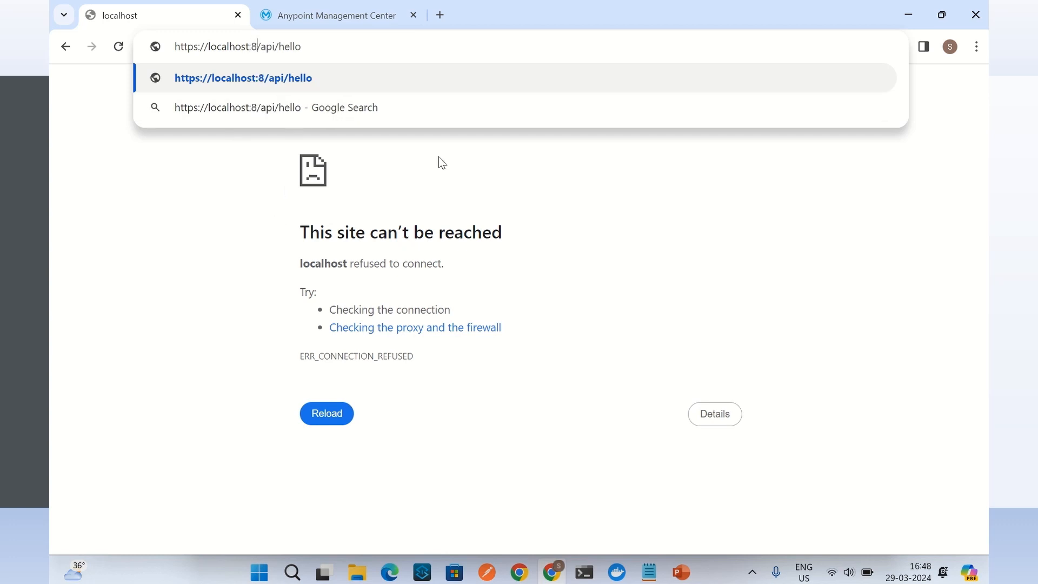
{"action": "type", "text": "43"}
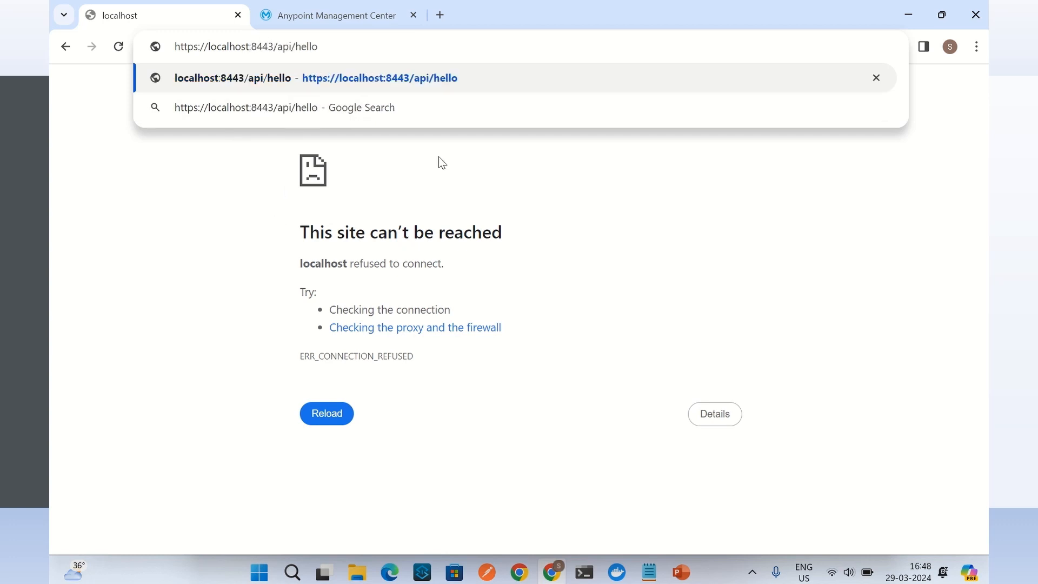
{"action": "key", "text": "Return"}
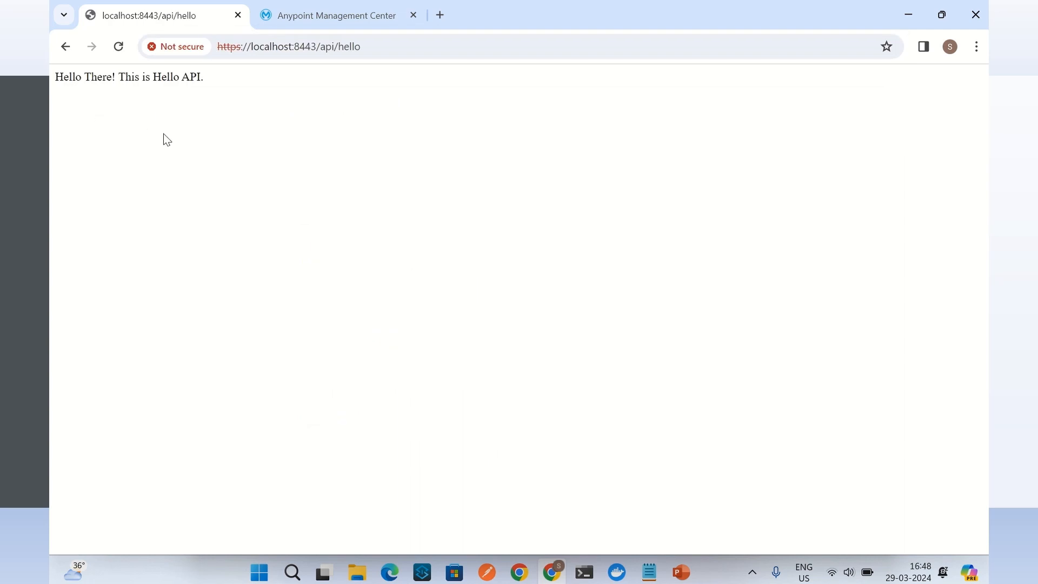
{"action": "double_click", "coordinate": [277, 47]}
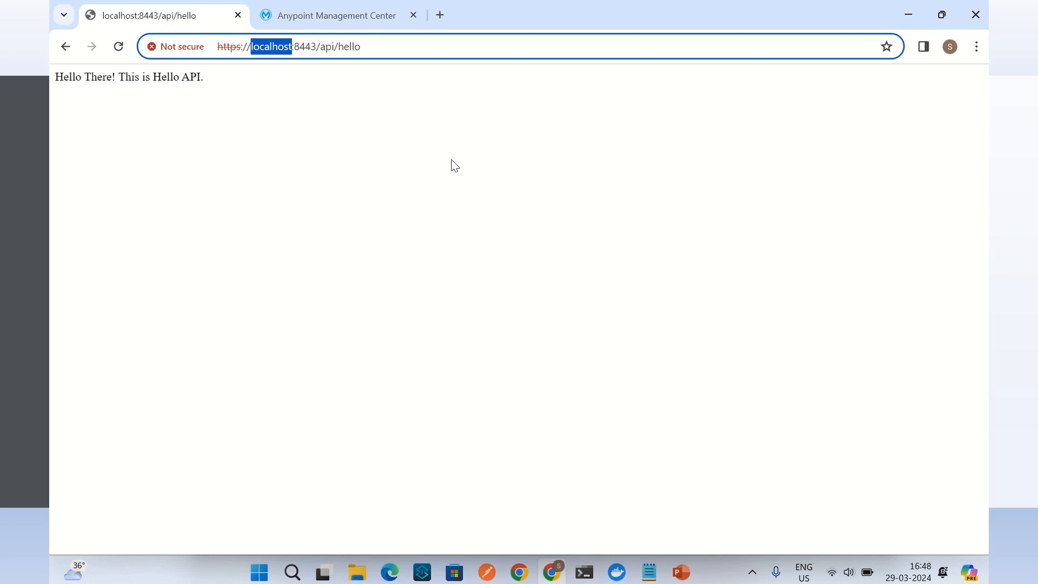
{"action": "type", "text": "https://localhost/api/hello"}
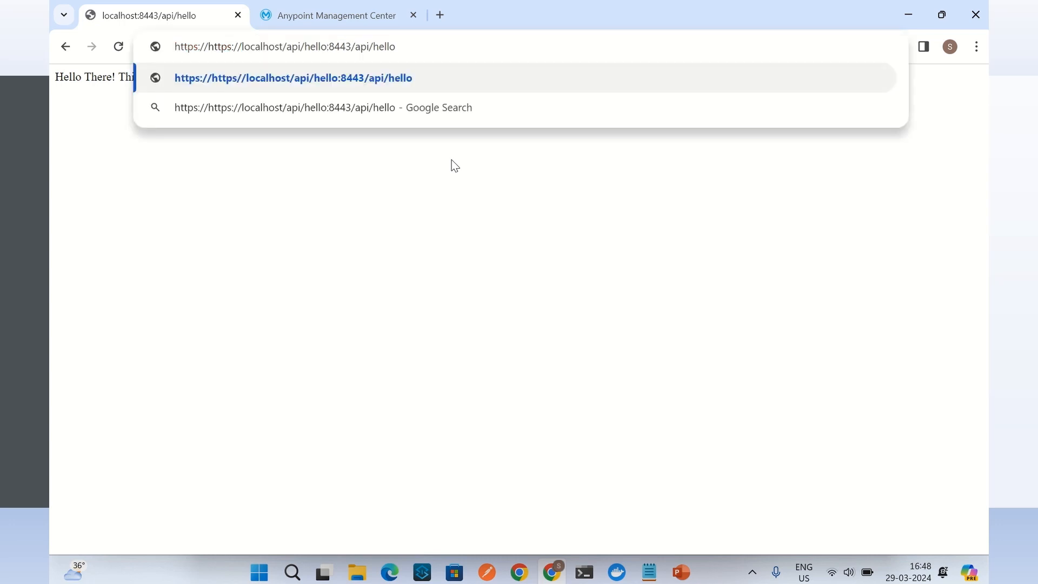
{"action": "key", "text": "Escape"}
{"action": "mouse_move", "coordinate": [584, 571]}
{"action": "left_click", "coordinate": [680, 508]}
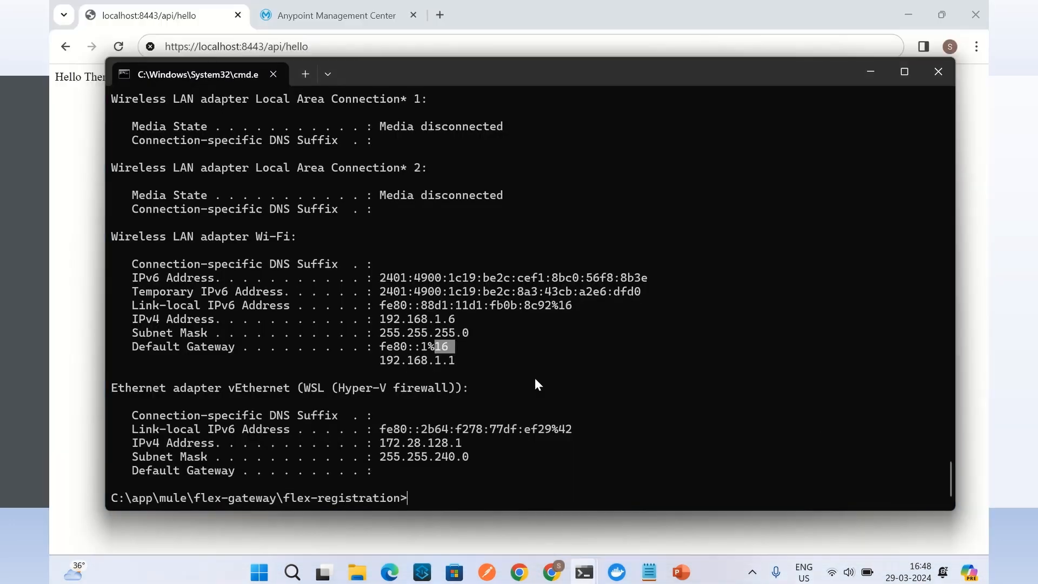
{"action": "double_click", "coordinate": [384, 321]}
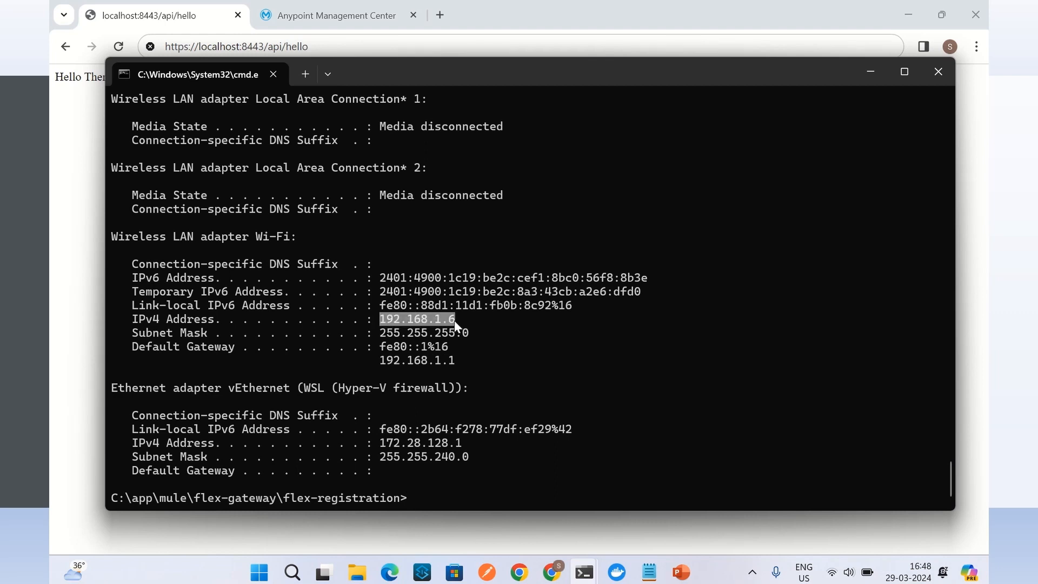
{"action": "key", "text": "ctrl+c"}
{"action": "double_click", "coordinate": [218, 46]}
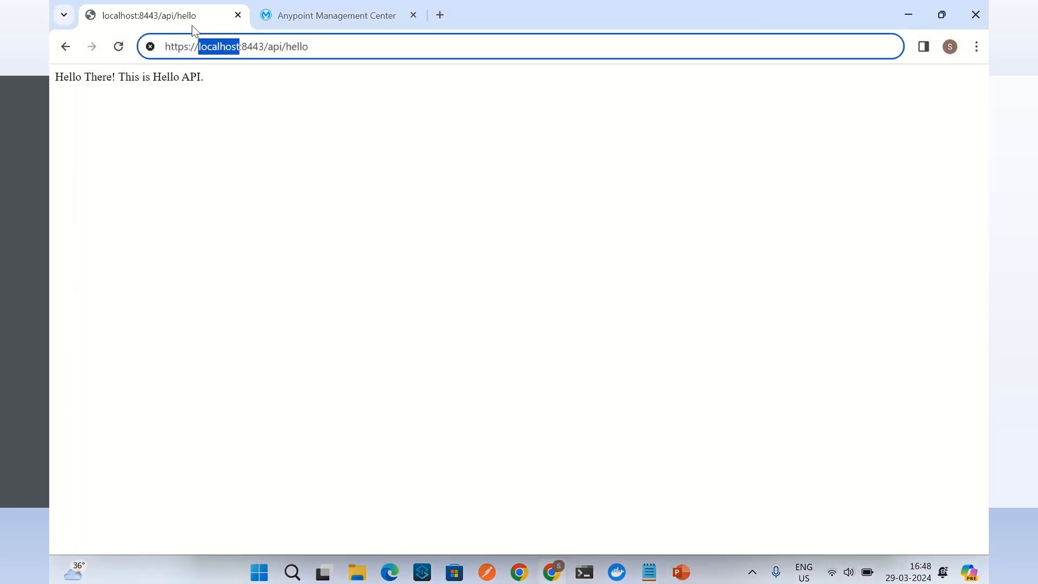
{"action": "key", "text": "ctrl+v"}
{"action": "key", "text": "Return"}
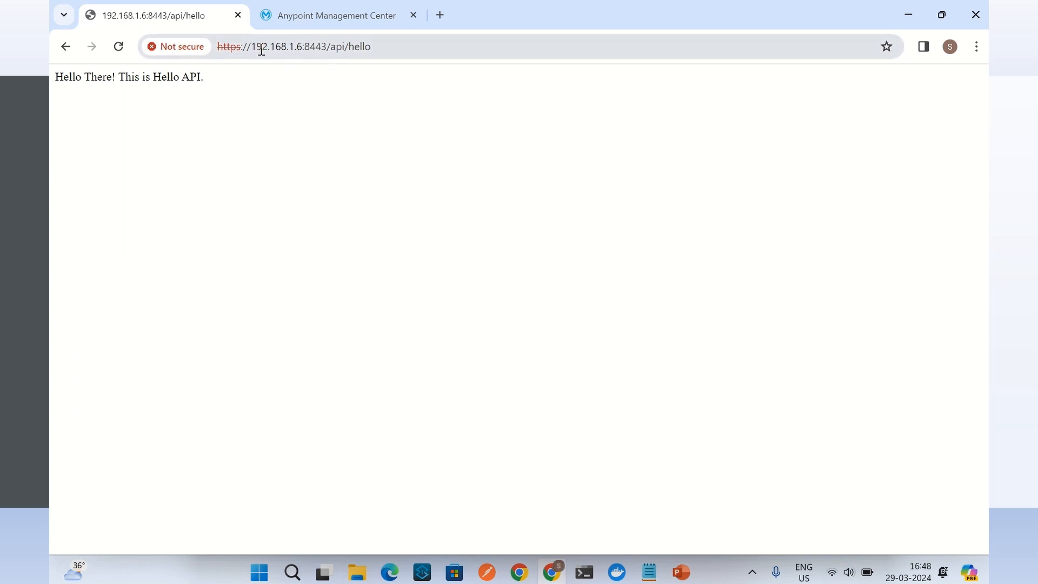
{"action": "left_click", "coordinate": [236, 46]}
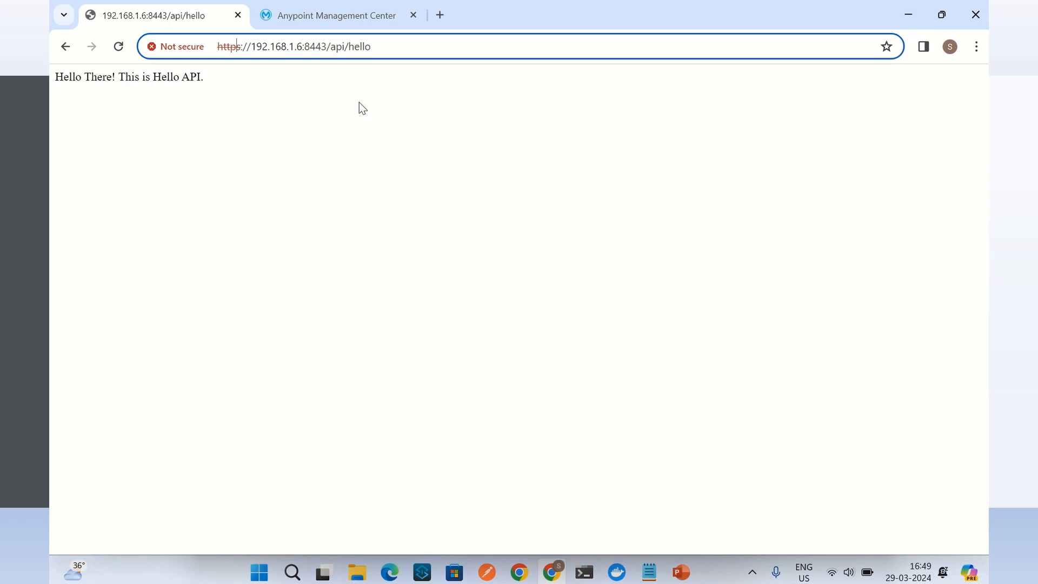
{"action": "key", "text": "Delete"}
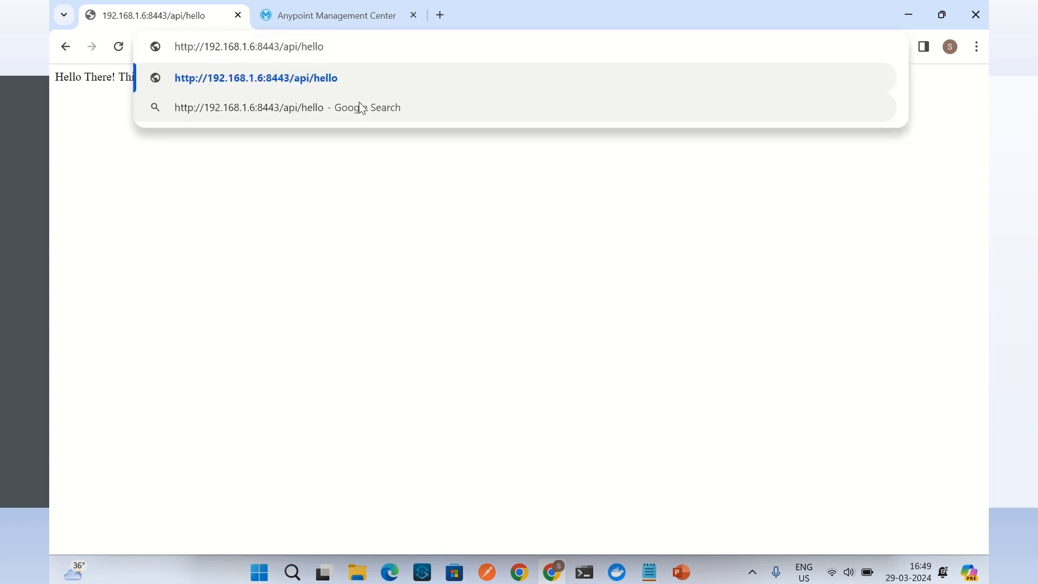
{"action": "key", "text": "Return"}
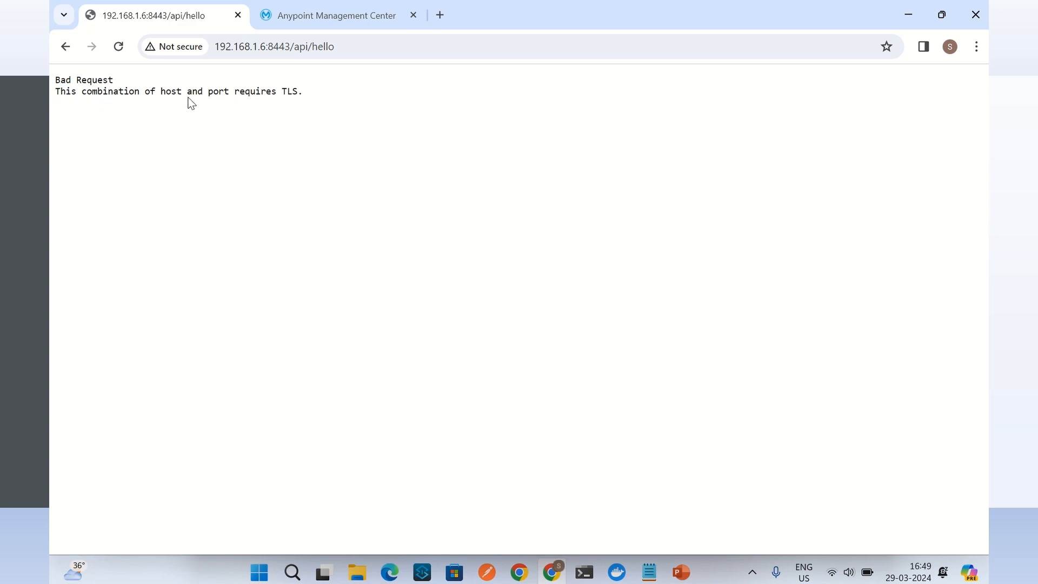
{"action": "left_click_drag", "start_coordinate": [312, 98], "coordinate": [52, 78]}
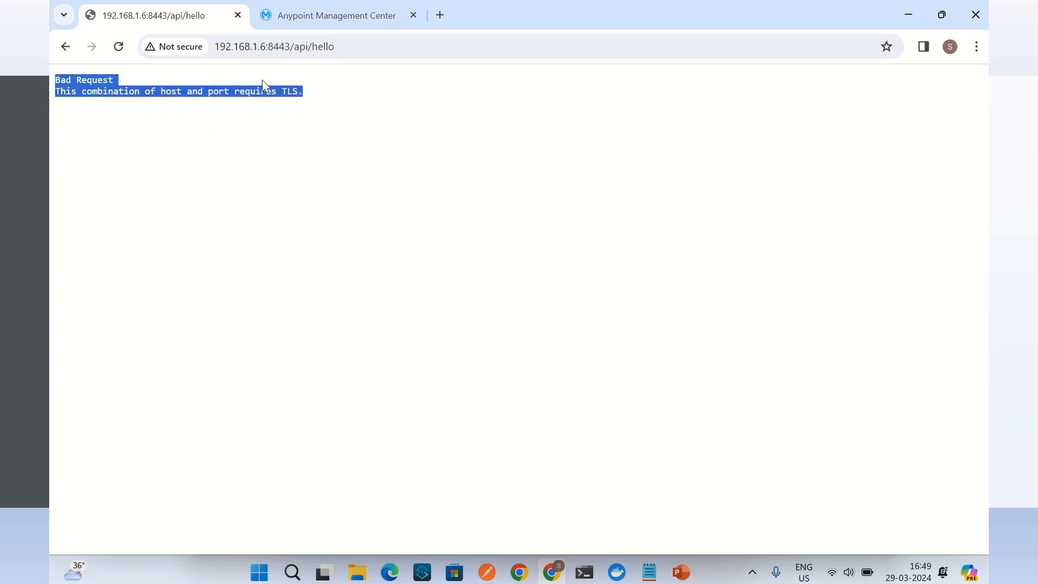
{"action": "left_click", "coordinate": [277, 46]}
{"action": "left_click", "coordinate": [344, 45]}
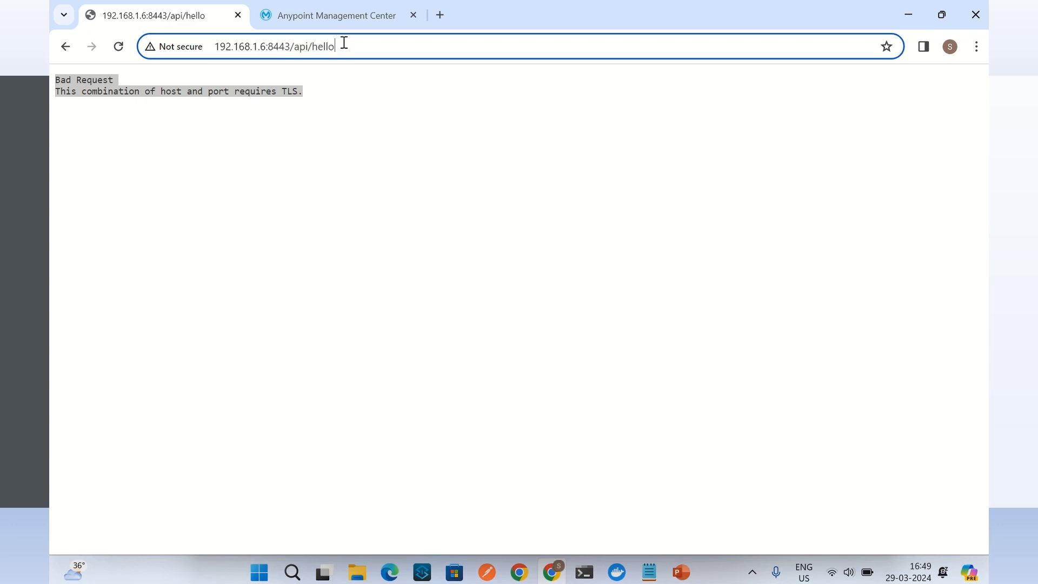
{"action": "key", "text": "Return"}
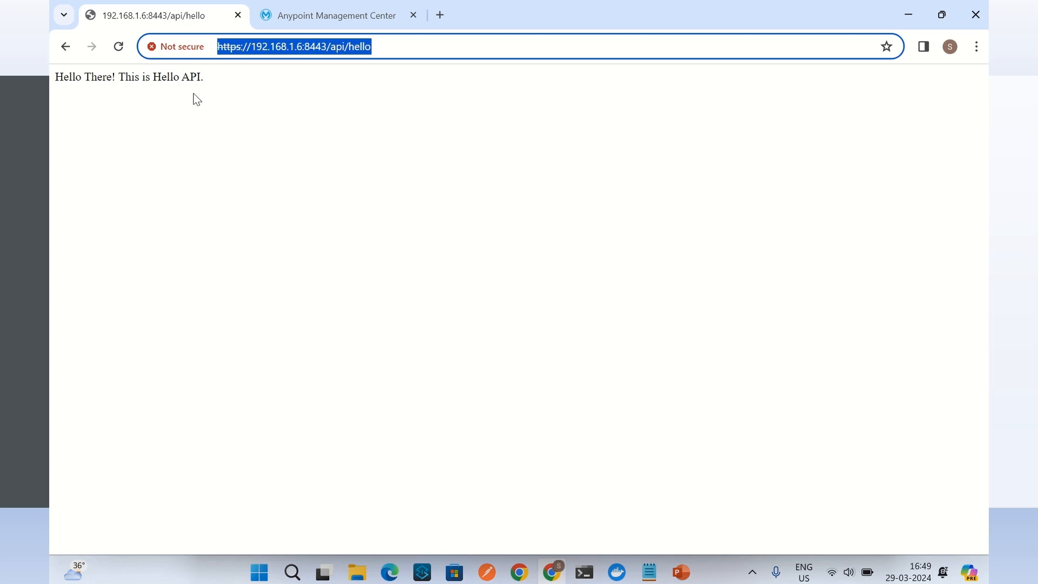
View the site's certificate and check the common name and organizational unit it is issued to.
{"action": "left_click", "coordinate": [179, 47]}
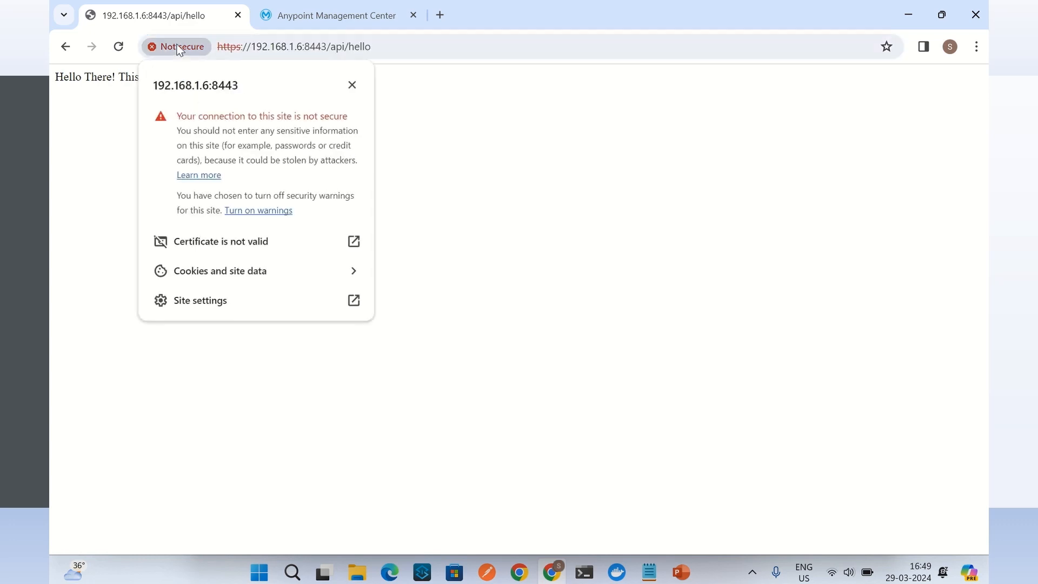
{"action": "left_click", "coordinate": [214, 238]}
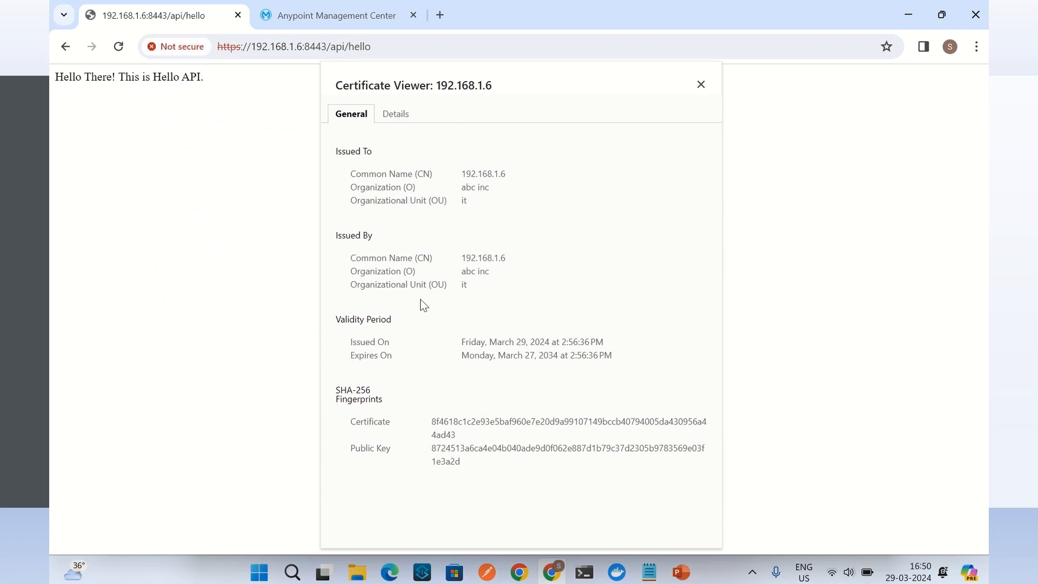
{"action": "left_click_drag", "start_coordinate": [463, 174], "coordinate": [539, 178]}
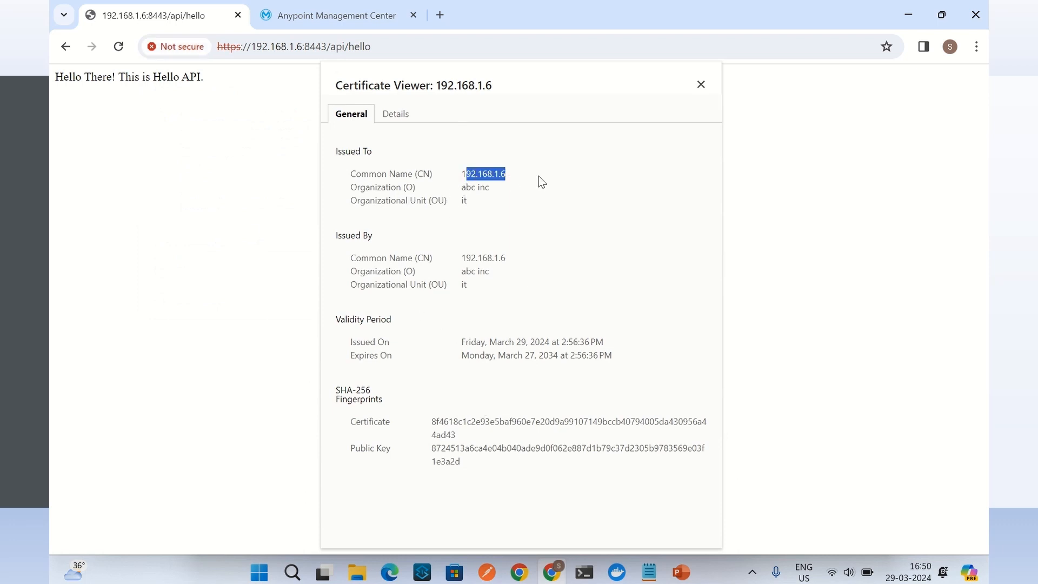
{"action": "double_click", "coordinate": [466, 200]}
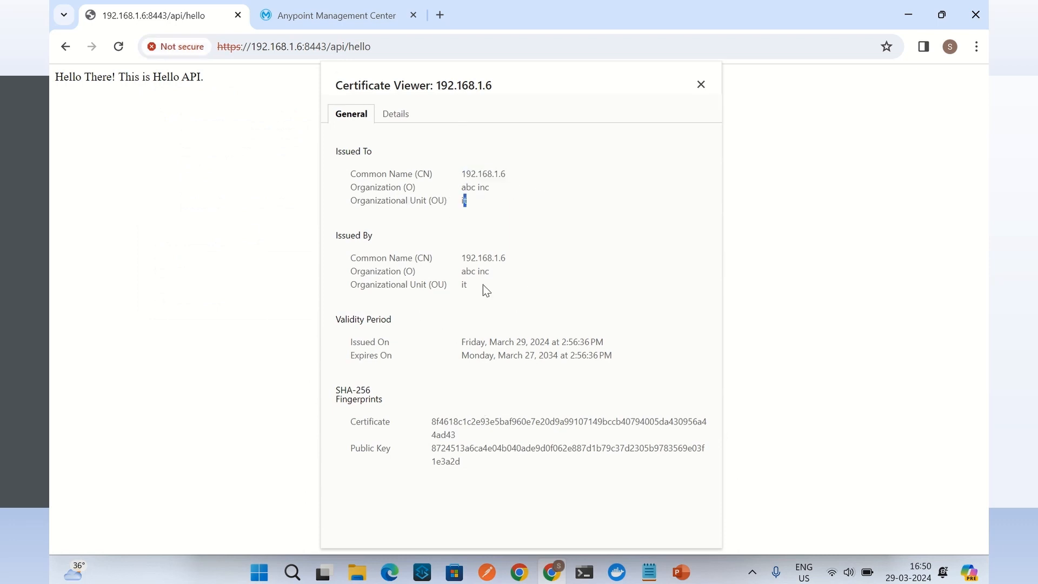
Open the certificate's detailed fields and examine the Issuer value.
{"action": "left_click", "coordinate": [396, 112]}
{"action": "scroll", "coordinate": [475, 318], "scroll_direction": "down", "scroll_amount": 2}
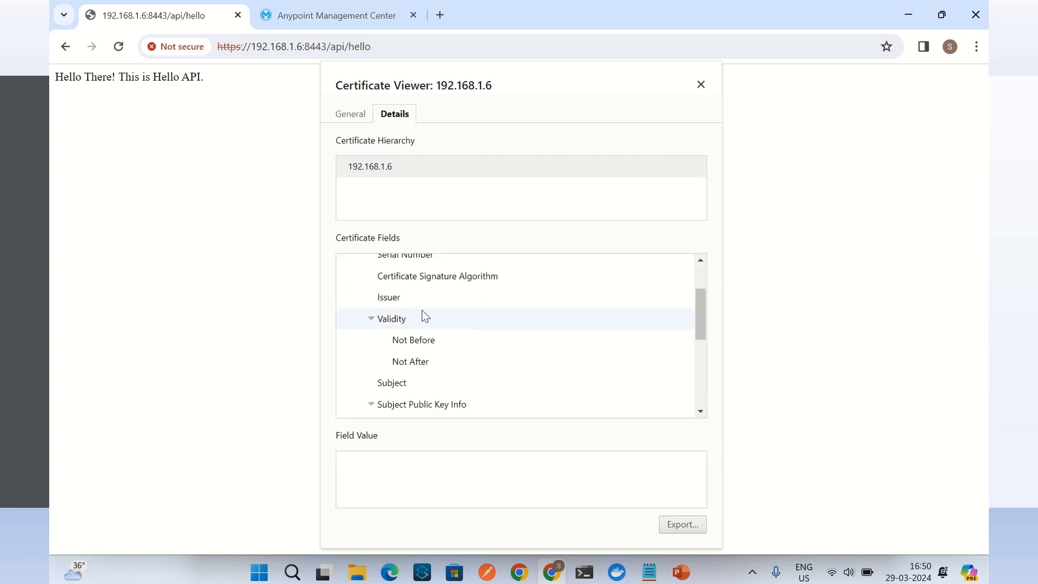
{"action": "left_click", "coordinate": [401, 295]}
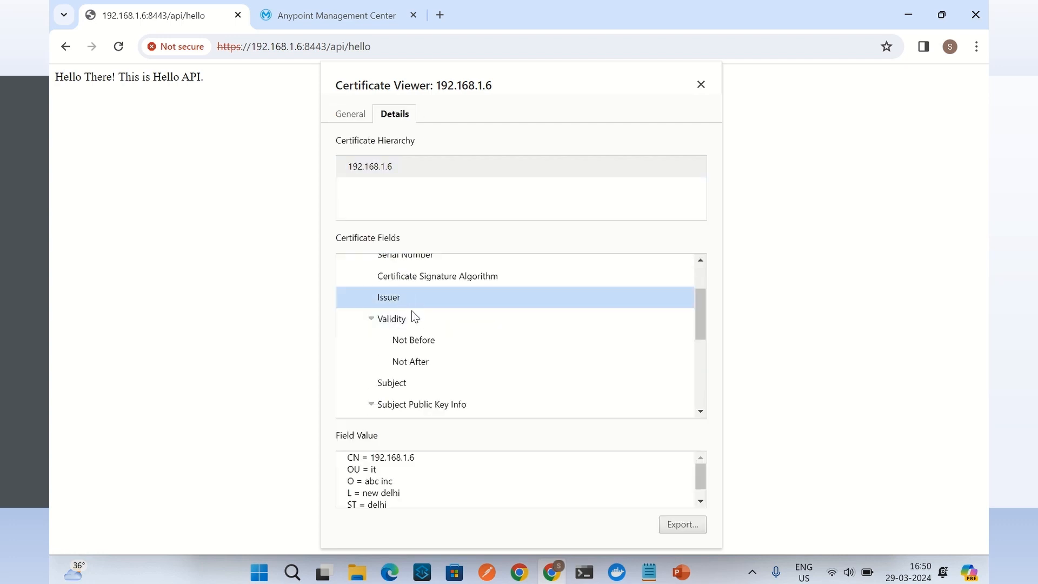
{"action": "left_click_drag", "start_coordinate": [408, 492], "coordinate": [361, 472]}
{"action": "left_click", "coordinate": [412, 487]}
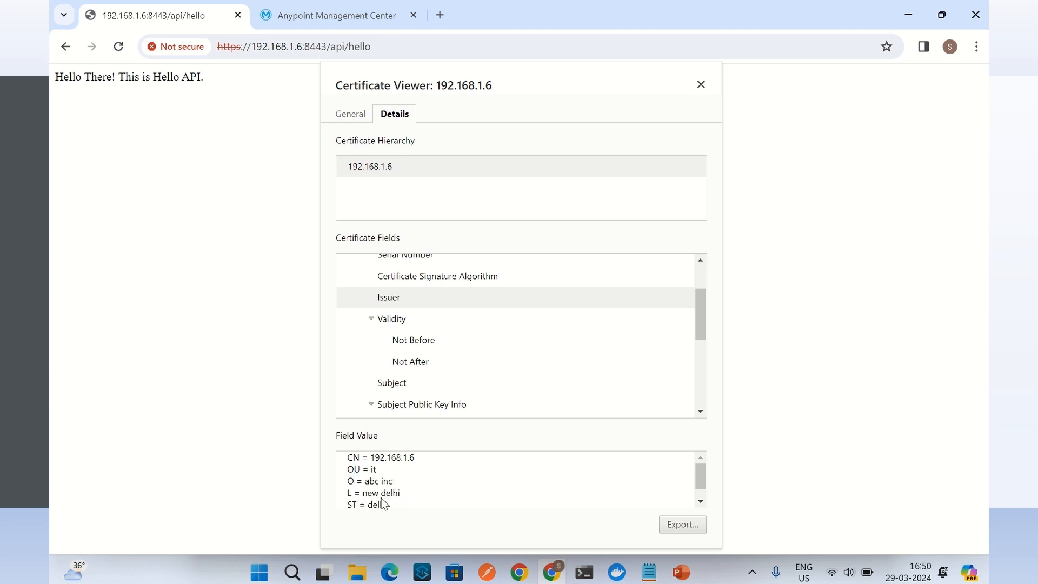
Inspect the Certificate Subject Alternative Name extension and check its IP address entry.
{"action": "scroll", "coordinate": [465, 349], "scroll_direction": "down", "scroll_amount": 3}
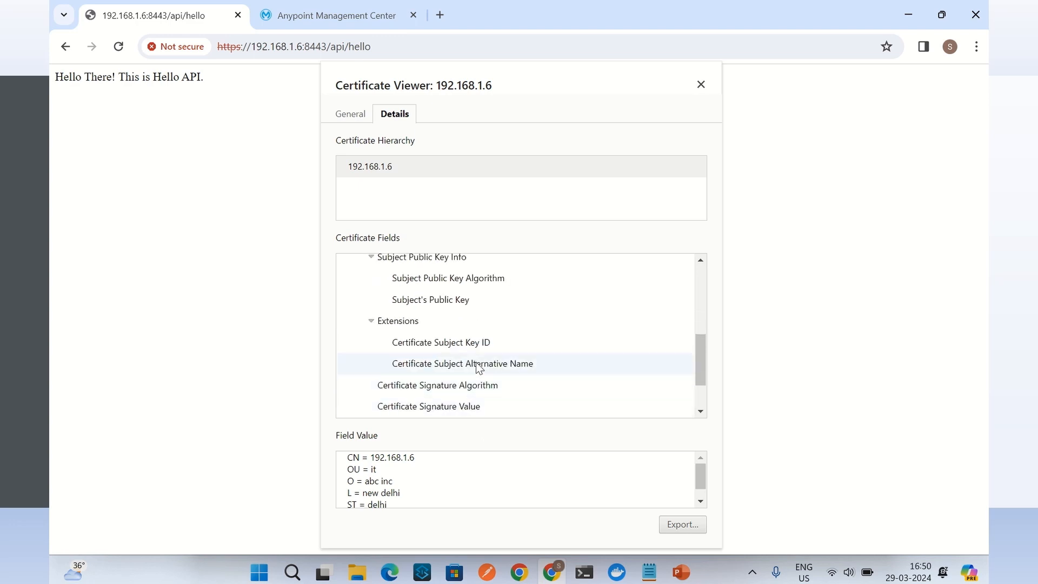
{"action": "left_click", "coordinate": [478, 368]}
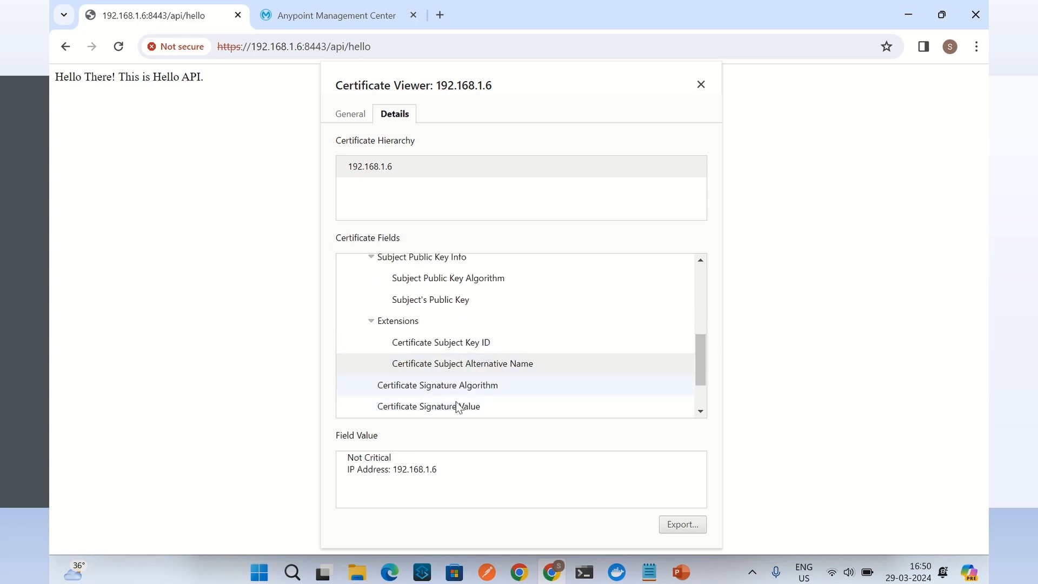
{"action": "left_click_drag", "start_coordinate": [450, 469], "coordinate": [347, 458]}
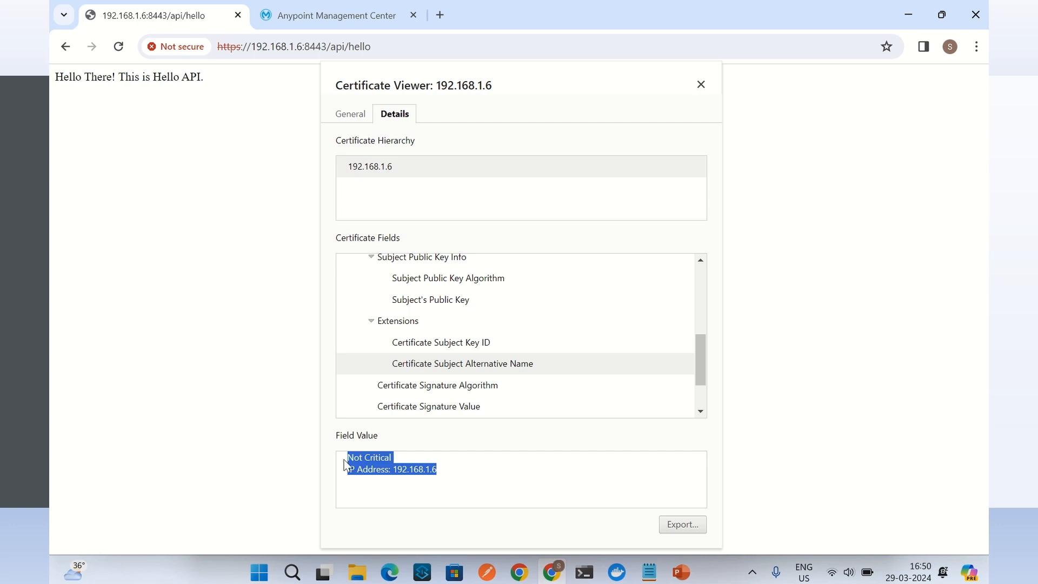
{"action": "double_click", "coordinate": [414, 472]}
{"action": "left_click", "coordinate": [443, 469]}
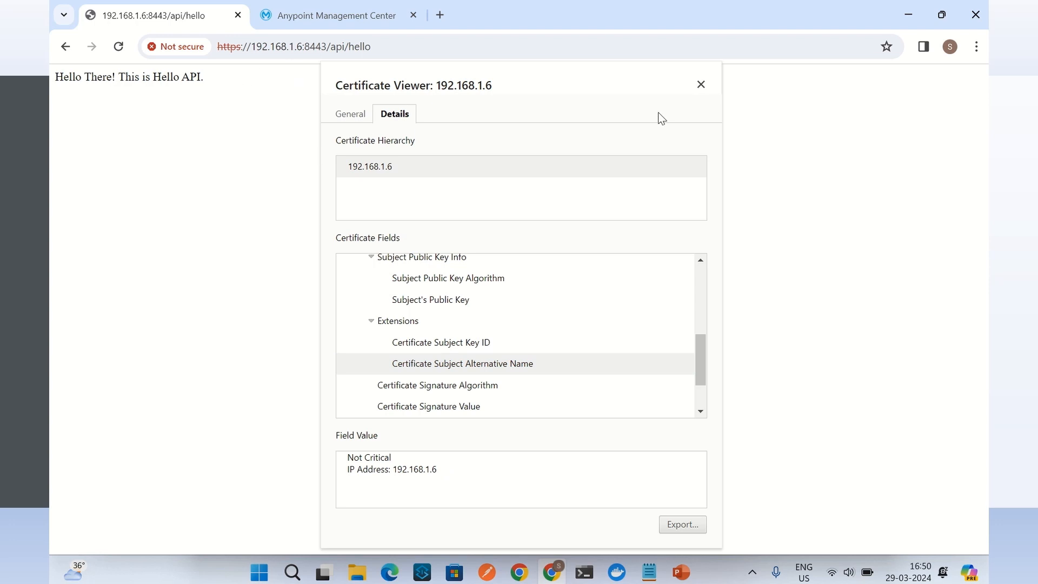
Close the certificate details and open API Manager in Anypoint Platform.
{"action": "left_click", "coordinate": [701, 84]}
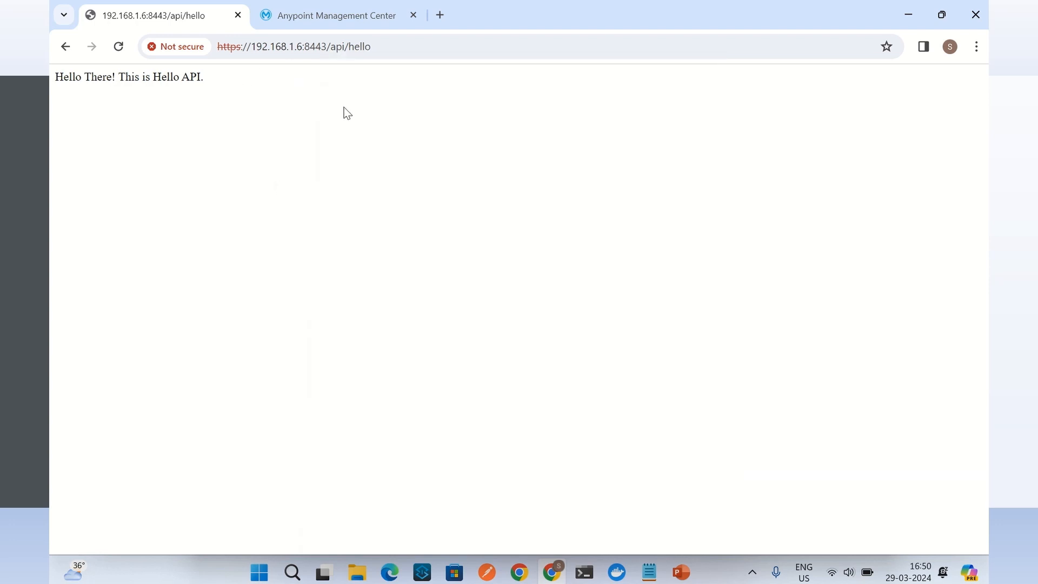
{"action": "left_click", "coordinate": [323, 14]}
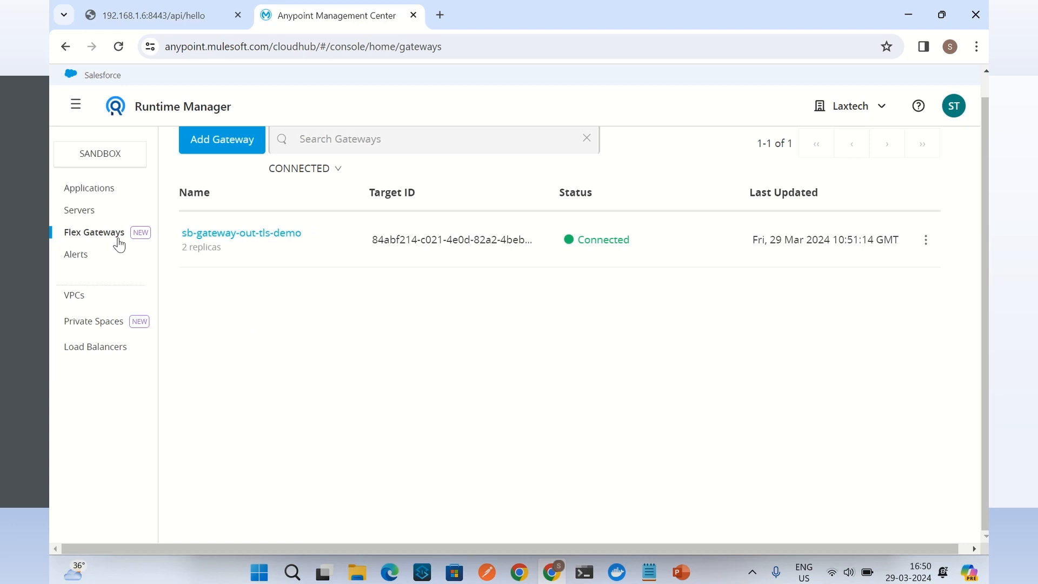
{"action": "left_click", "coordinate": [76, 106]}
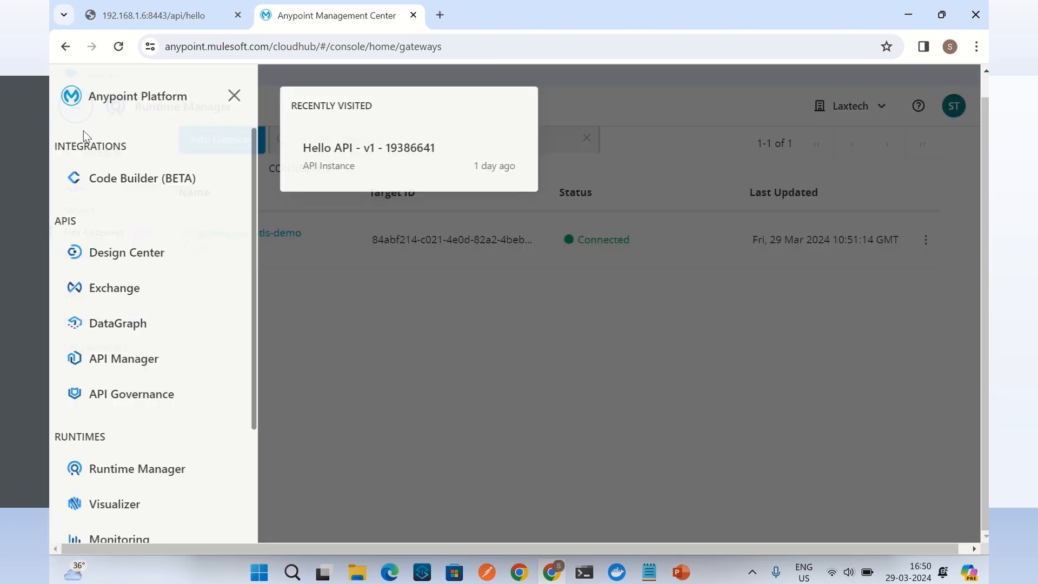
{"action": "left_click", "coordinate": [140, 360]}
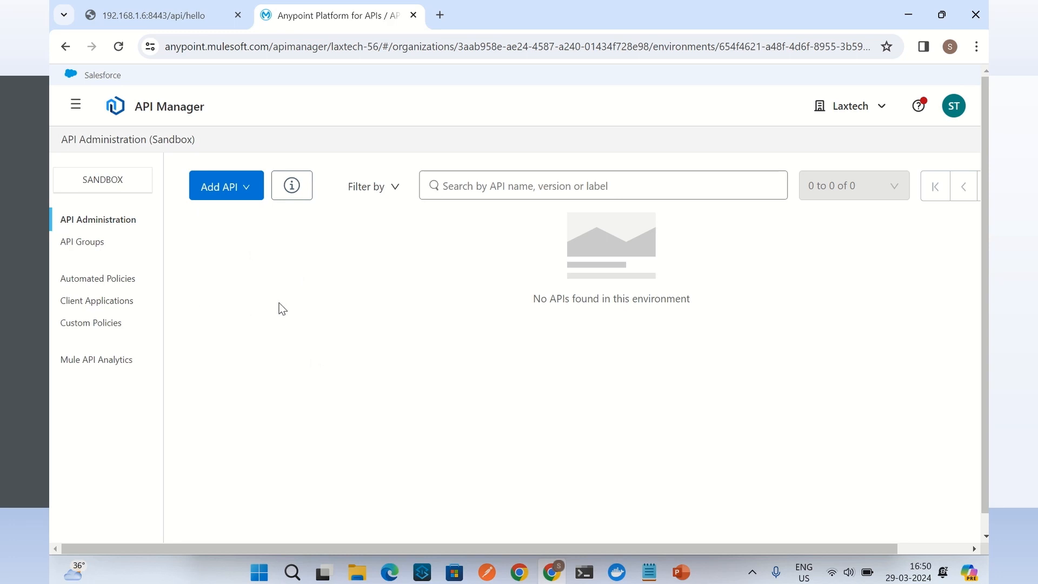
Start adding a new API on Flex Gateway and select sb-gateway-out-tls-demo as its target gateway.
{"action": "left_click", "coordinate": [224, 196]}
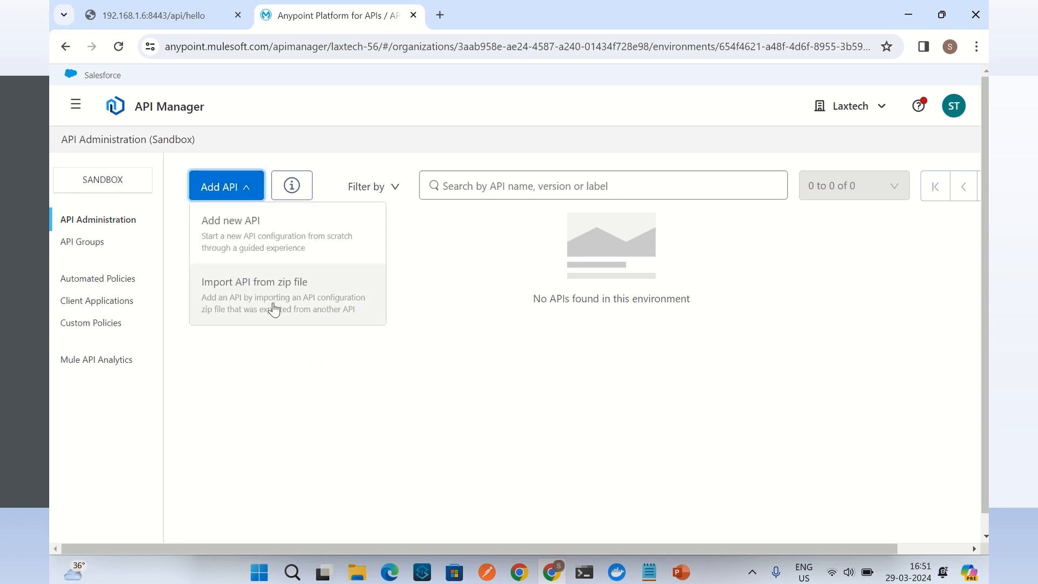
{"action": "left_click", "coordinate": [240, 244]}
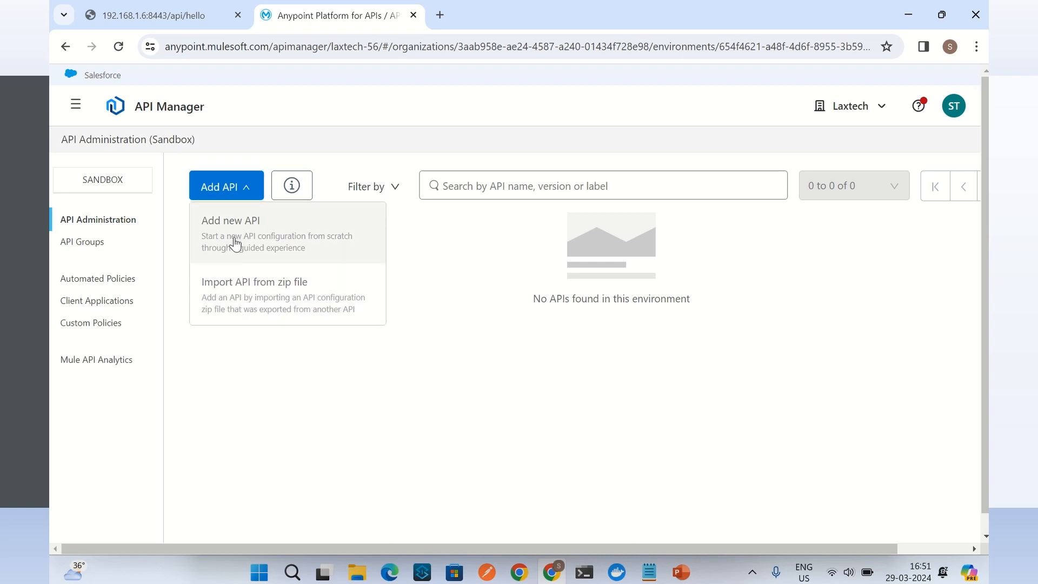
{"action": "scroll", "coordinate": [373, 327], "scroll_direction": "down", "scroll_amount": 6}
{"action": "scroll", "coordinate": [349, 312], "scroll_direction": "up", "scroll_amount": 2}
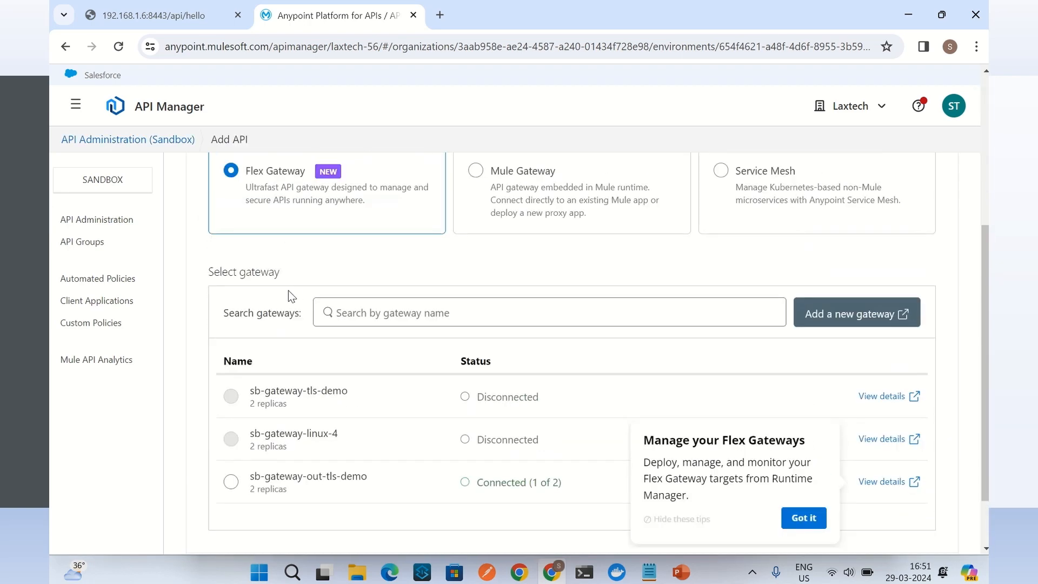
{"action": "scroll", "coordinate": [344, 436], "scroll_direction": "down", "scroll_amount": 2}
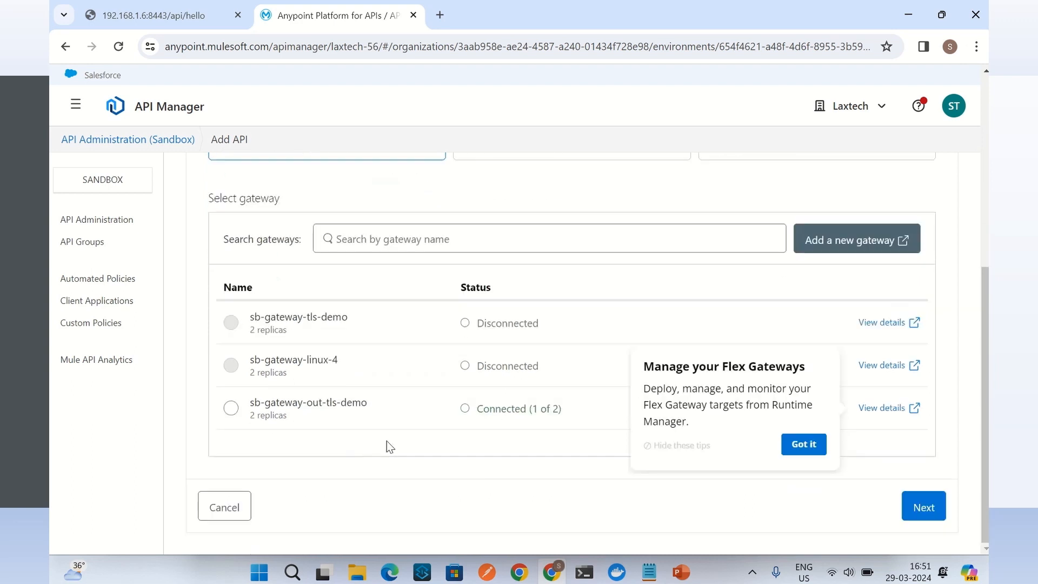
{"action": "left_click", "coordinate": [231, 409]}
{"action": "left_click", "coordinate": [909, 514]}
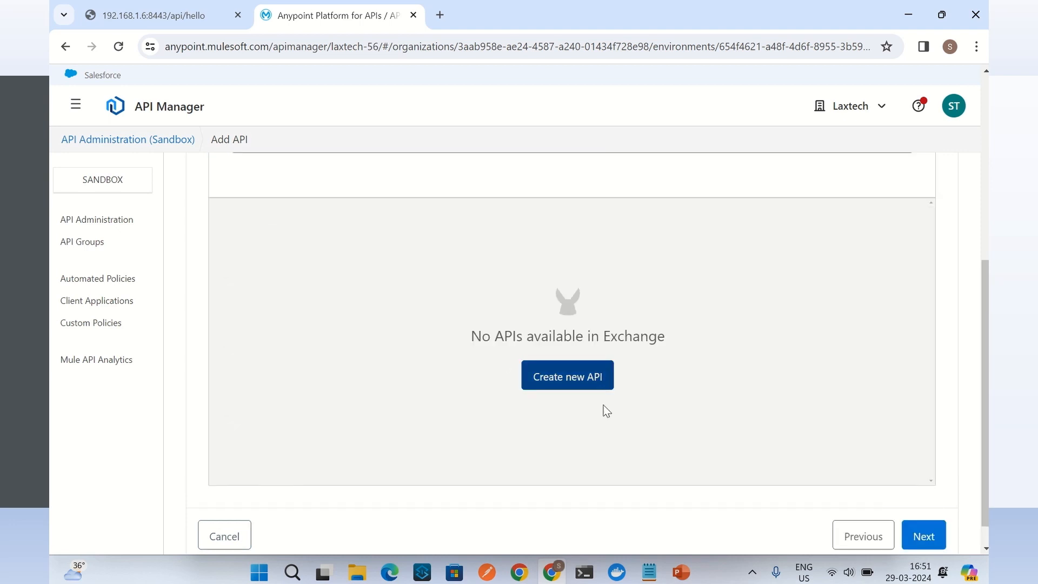
Create a new API asset named Hello API of type HTTP API and proceed to the downstream settings.
{"action": "left_click", "coordinate": [574, 381]}
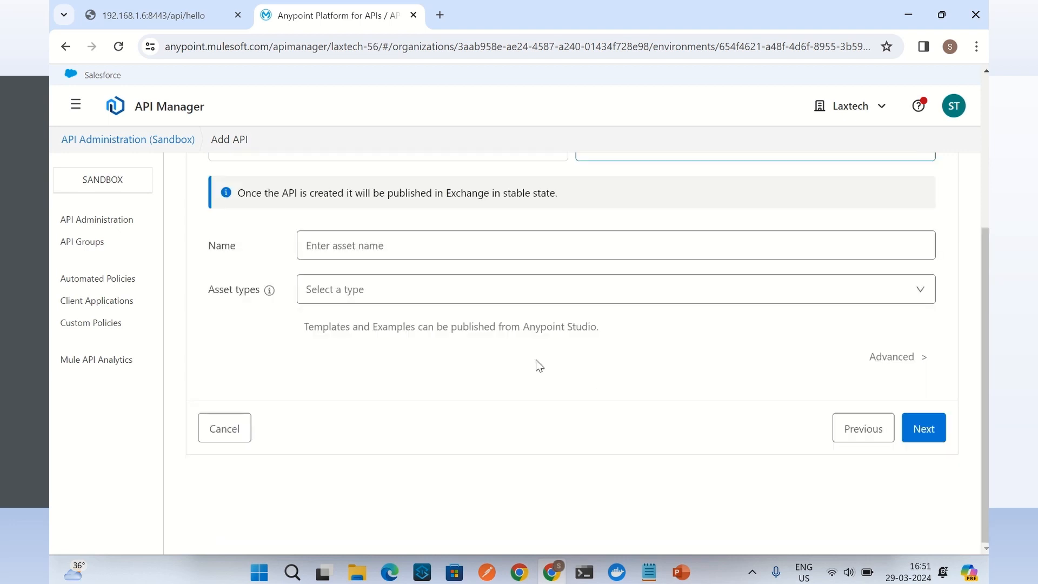
{"action": "left_click", "coordinate": [368, 250]}
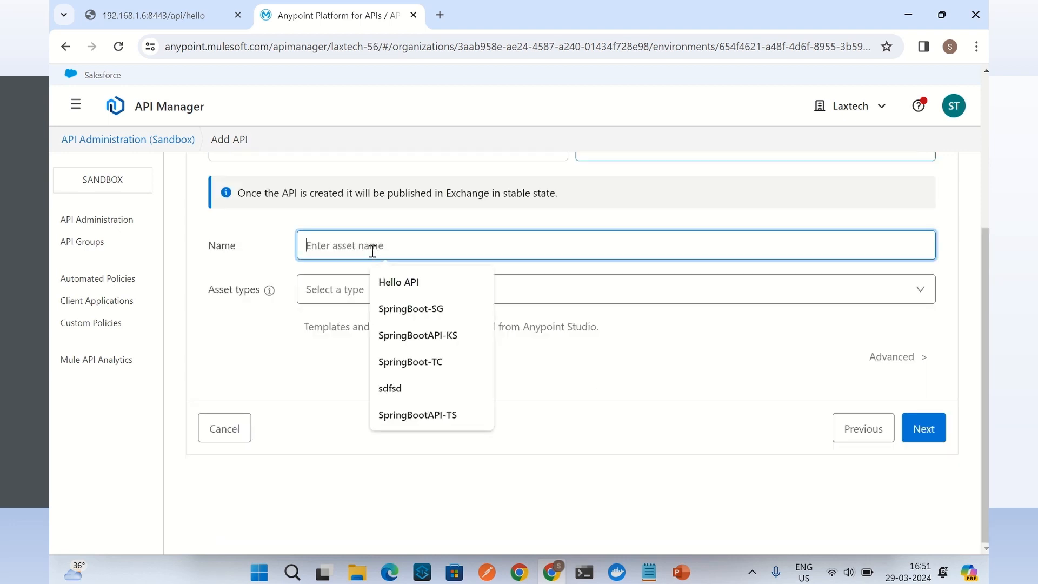
{"action": "left_click", "coordinate": [387, 286]}
{"action": "left_click", "coordinate": [354, 289]}
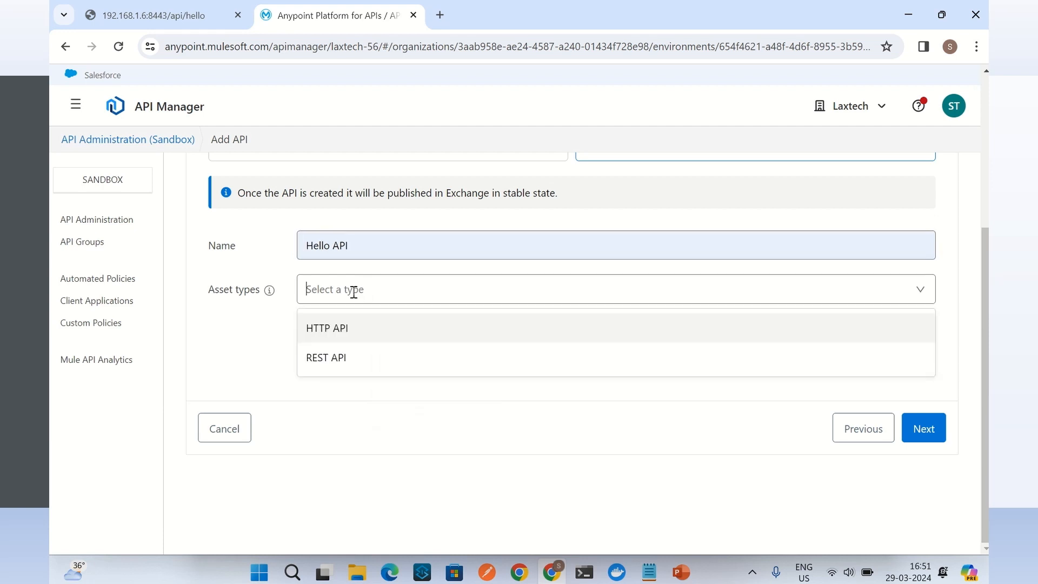
{"action": "left_click", "coordinate": [331, 328]}
{"action": "left_click", "coordinate": [923, 399]}
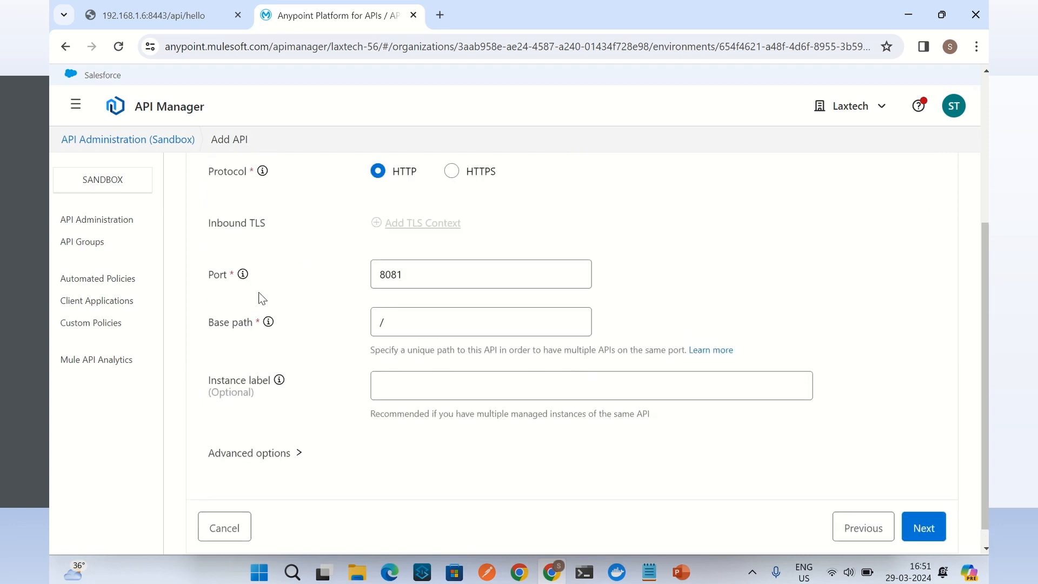
Set the API's downstream port to 8082.
{"action": "left_click", "coordinate": [425, 273]}
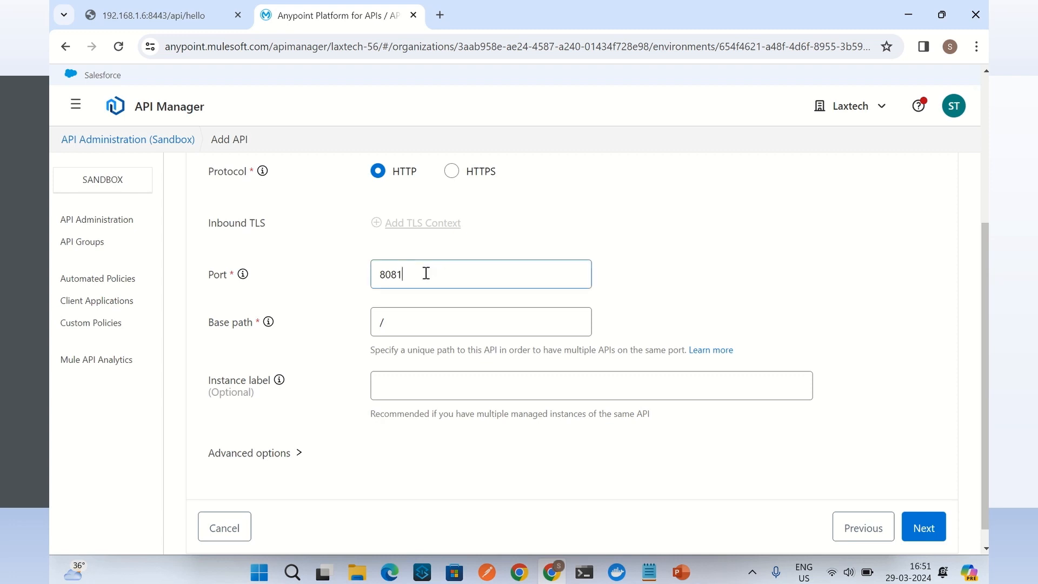
{"action": "key", "text": "BackSpace"}
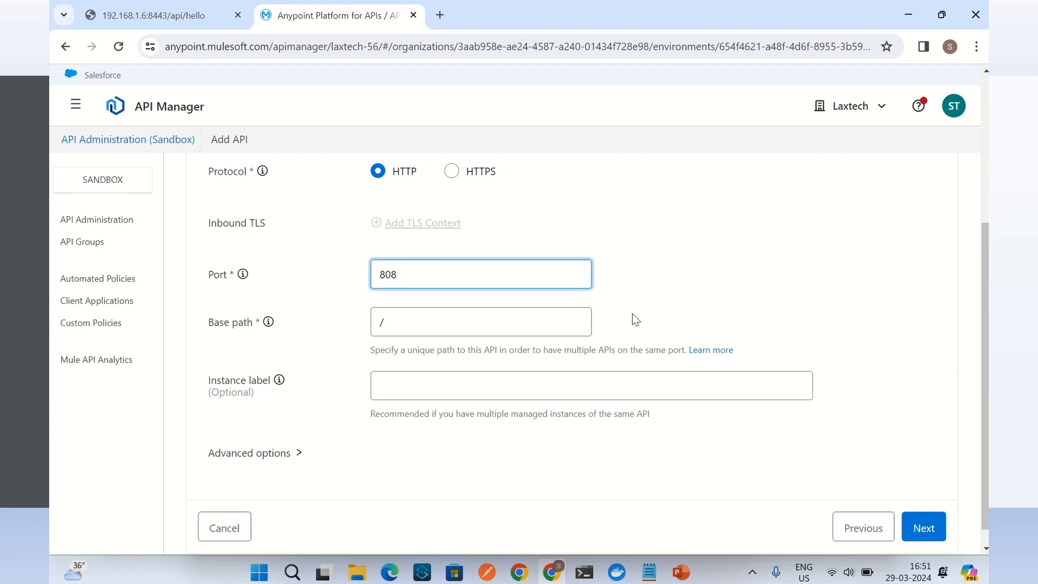
{"action": "type", "text": "2"}
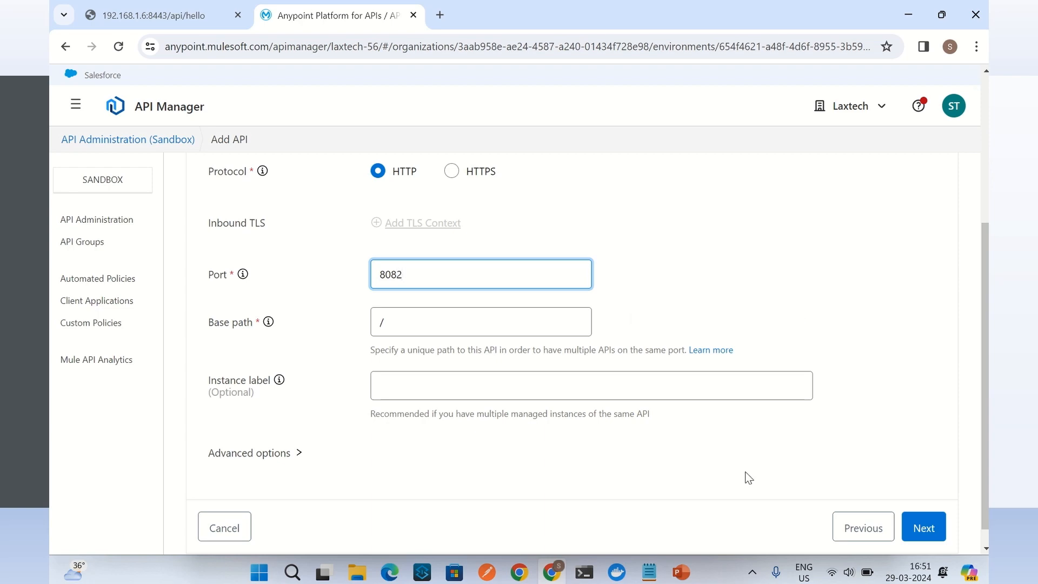
Switch to the command prompt and list ports containing 808 with netstat -ano | find "808".
{"action": "left_click", "coordinate": [584, 572]}
{"action": "left_click", "coordinate": [731, 517]}
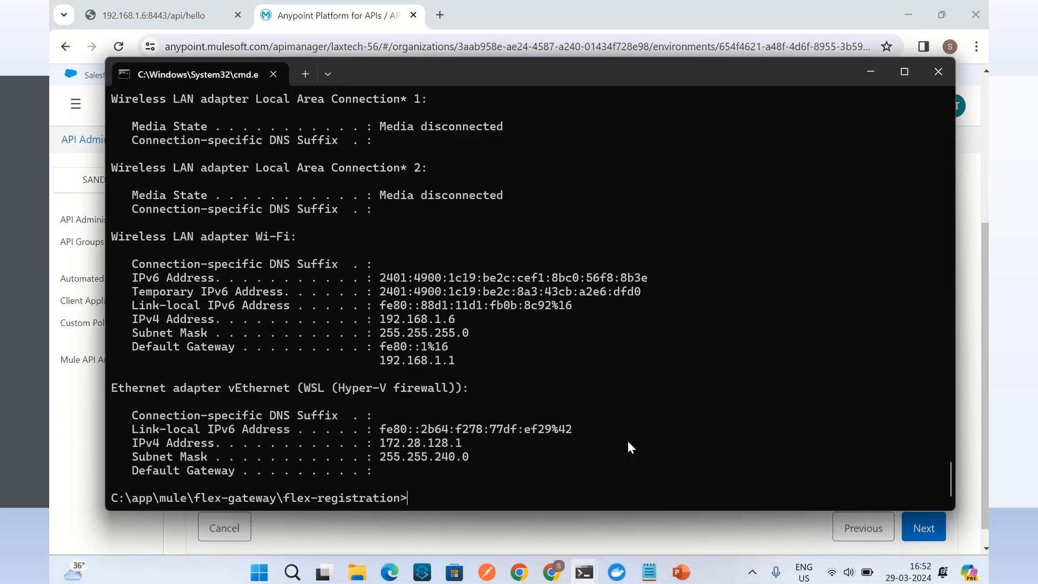
{"action": "type", "text": "netstat -ano | find \"8082\""}
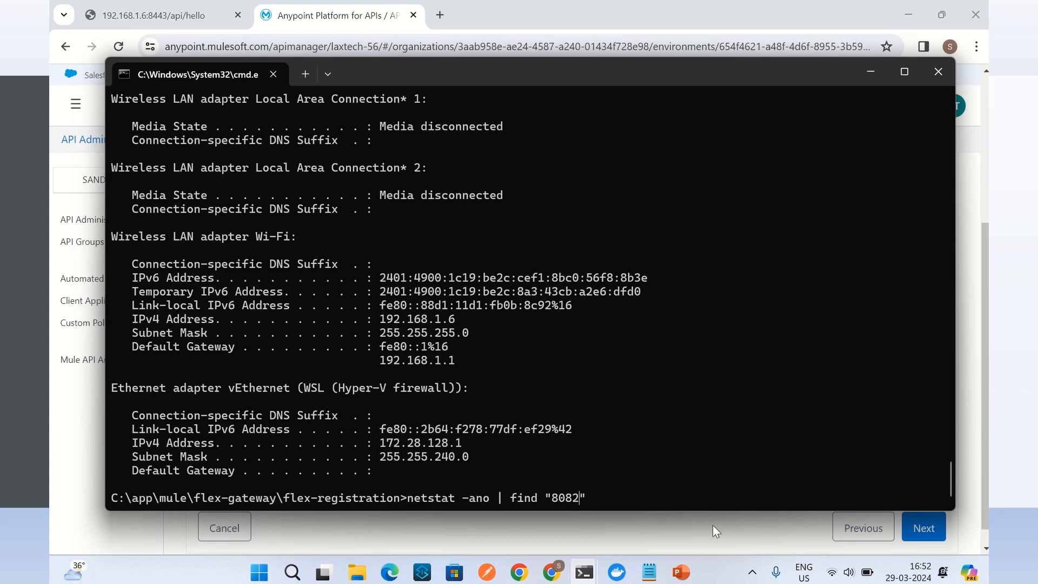
{"action": "key", "text": "BackSpace"}
{"action": "key", "text": "Return"}
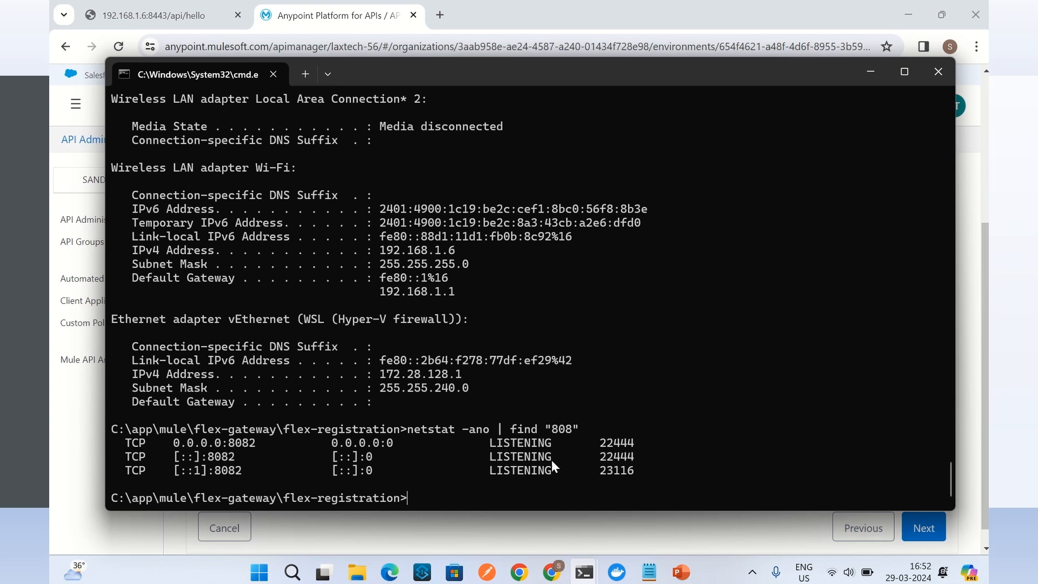
Check whether ports 8081 and 8082 are in use with separate netstat -ano | find queries.
{"action": "key", "text": "Up"}
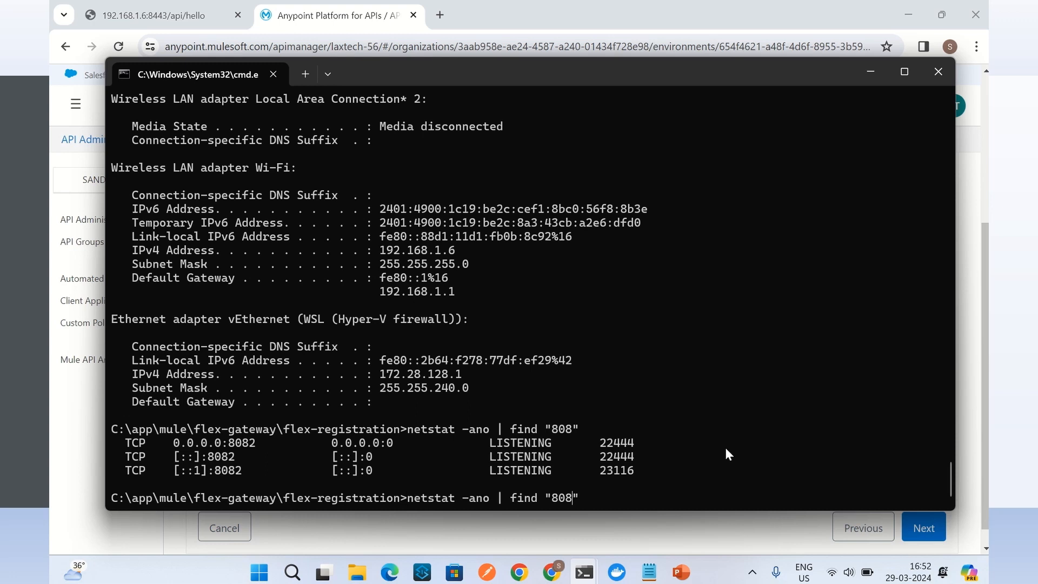
{"action": "key", "text": "Left"}
{"action": "key", "text": "Return"}
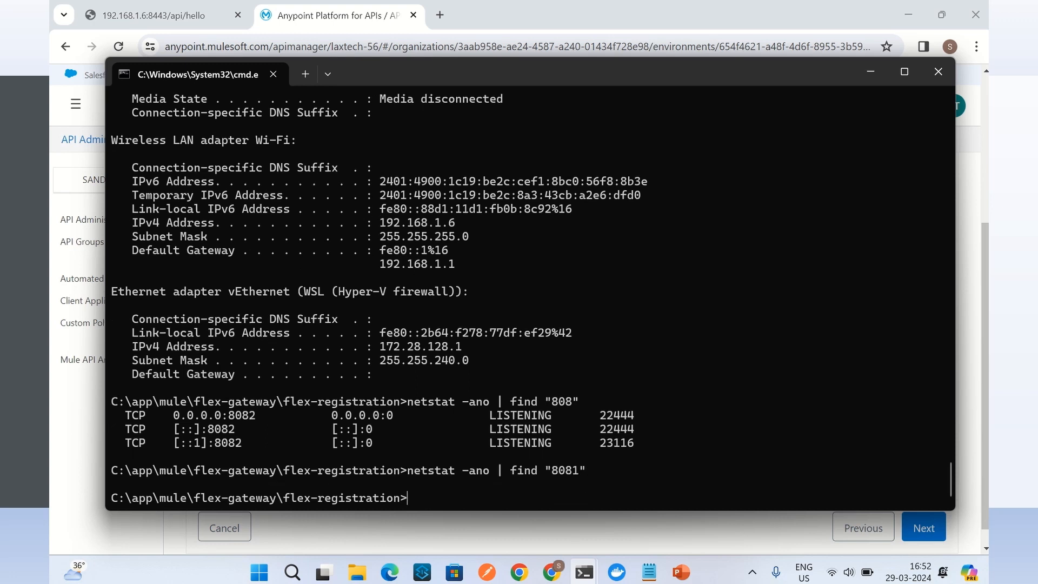
{"action": "key", "text": "Up"}
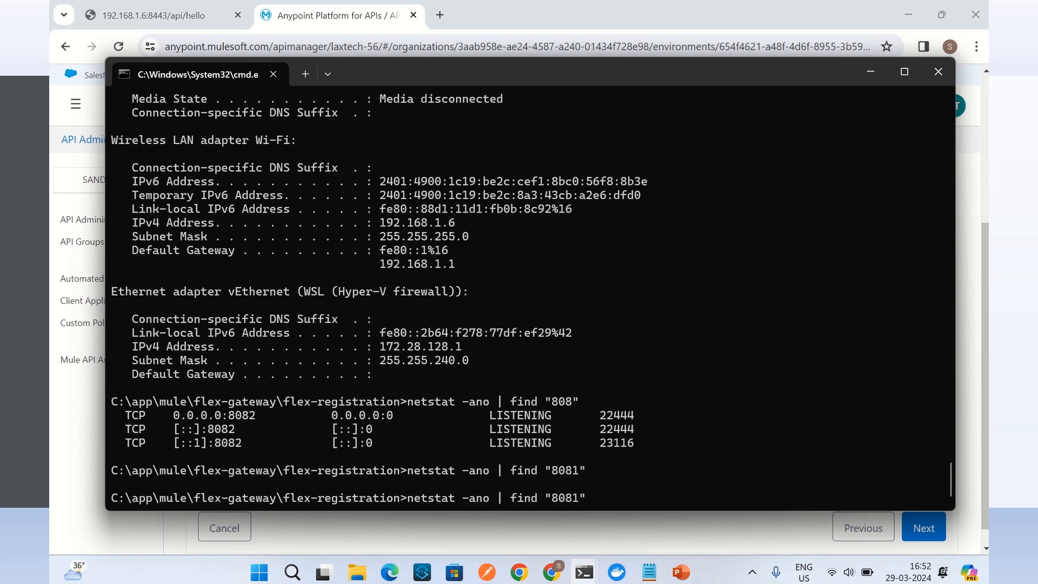
{"action": "type", "text": "2"}
{"action": "key", "text": "Return"}
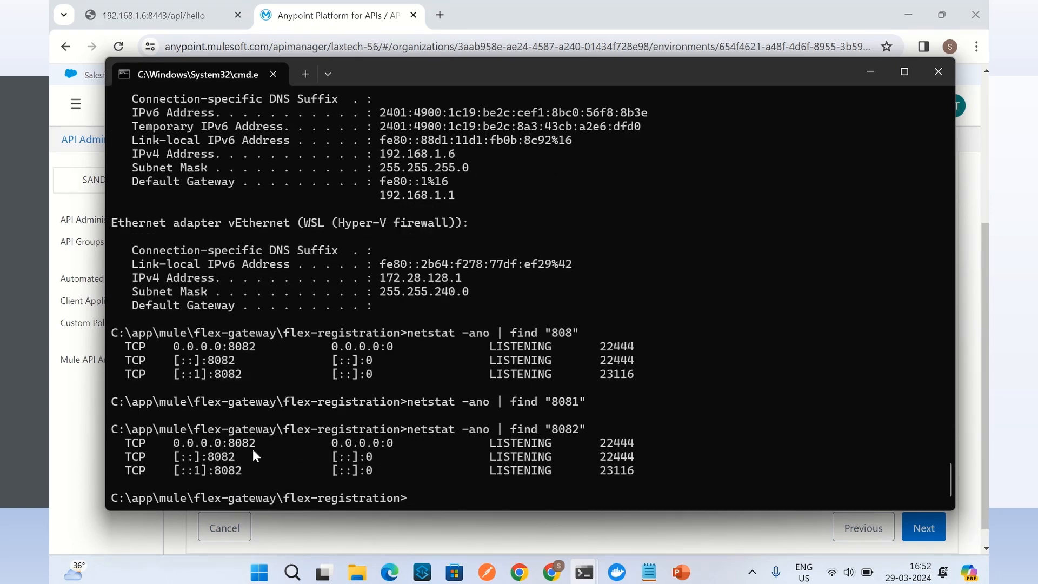
Return to API Manager in the browser, set the base path to /api and proceed to the upstream settings.
{"action": "left_click", "coordinate": [555, 574]}
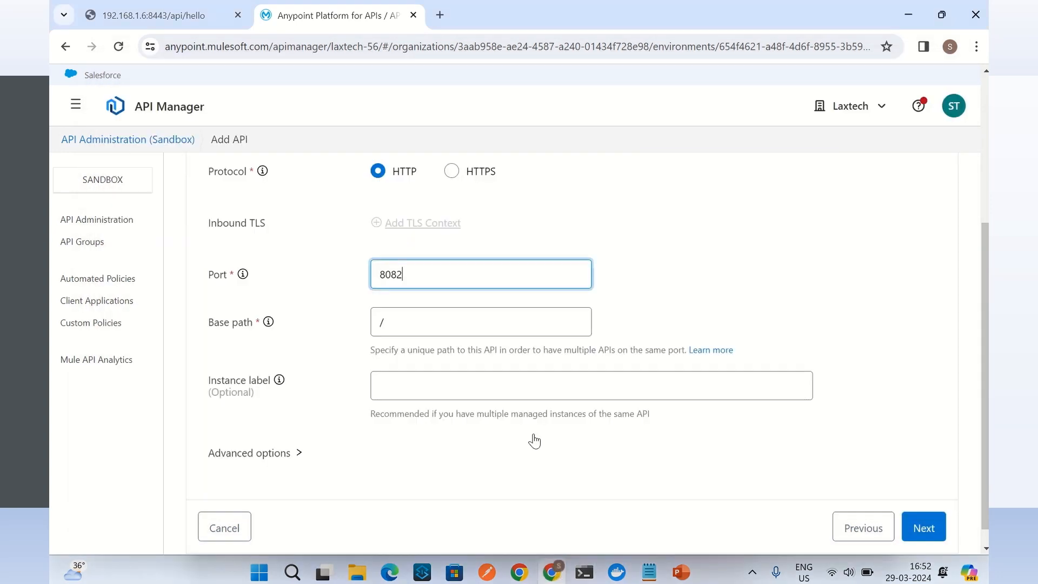
{"action": "left_click", "coordinate": [417, 276]}
{"action": "left_click", "coordinate": [687, 285]}
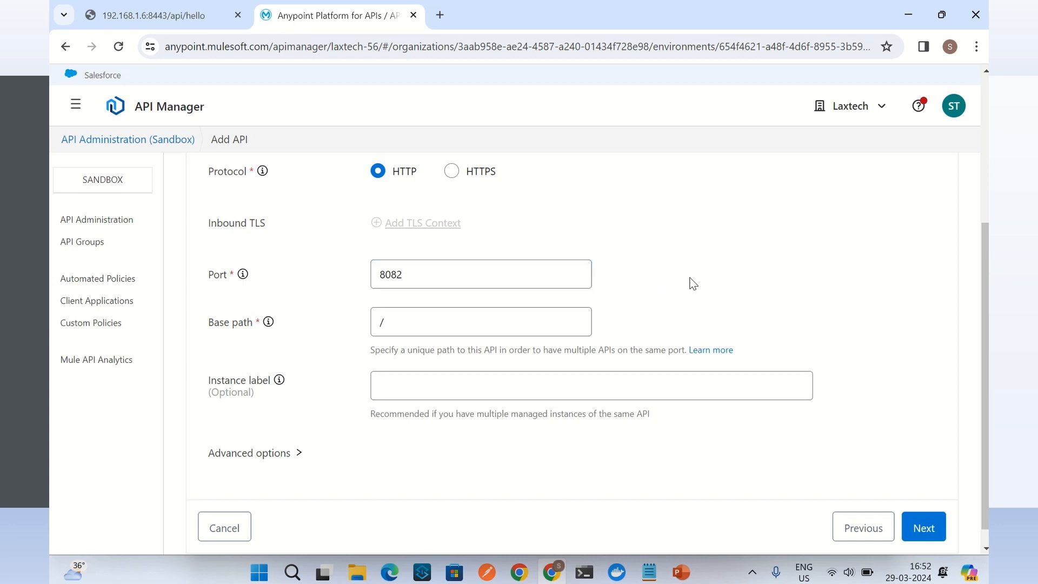
{"action": "left_click", "coordinate": [421, 320]}
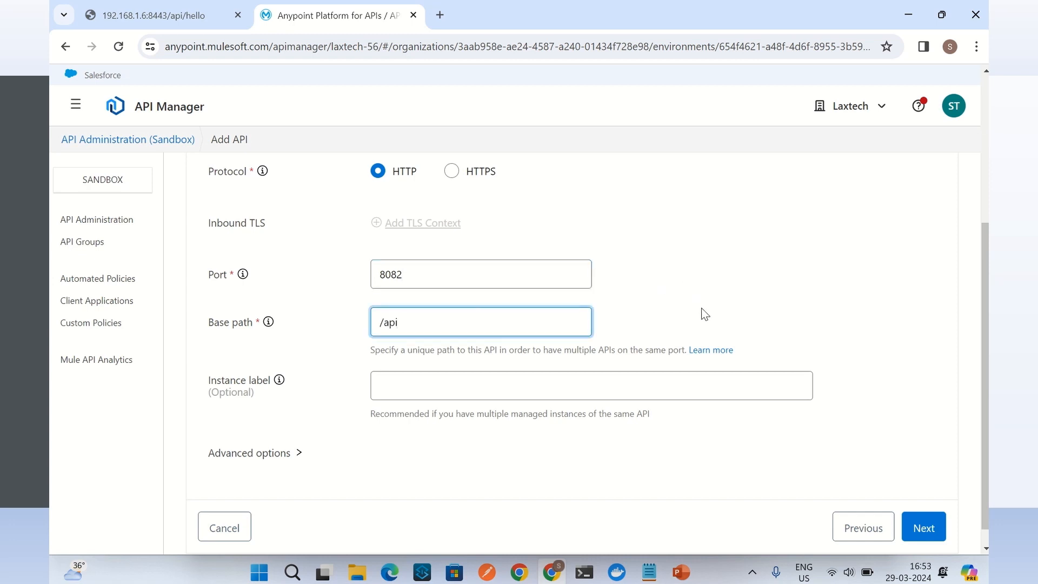
{"action": "left_click", "coordinate": [921, 532]}
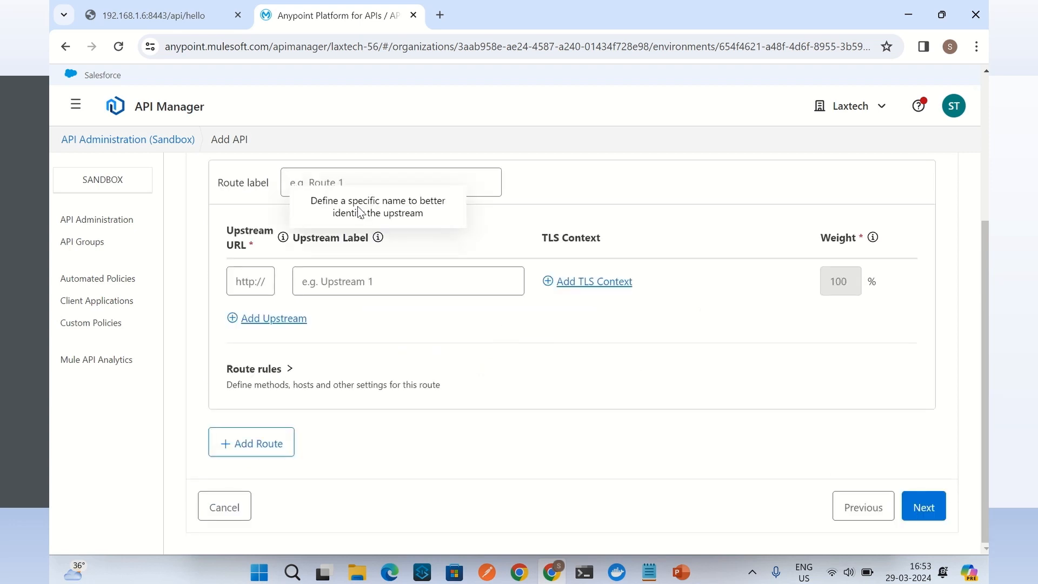
Copy the Hello API's HTTPS address into the route's upstream URL and trim the end of its path.
{"action": "left_click", "coordinate": [162, 15]}
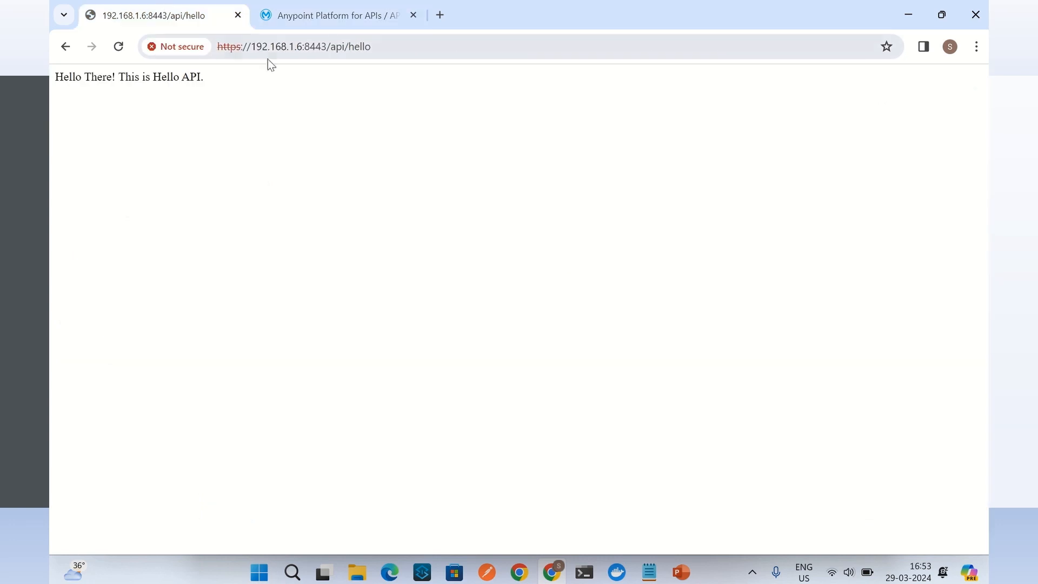
{"action": "left_click", "coordinate": [384, 46]}
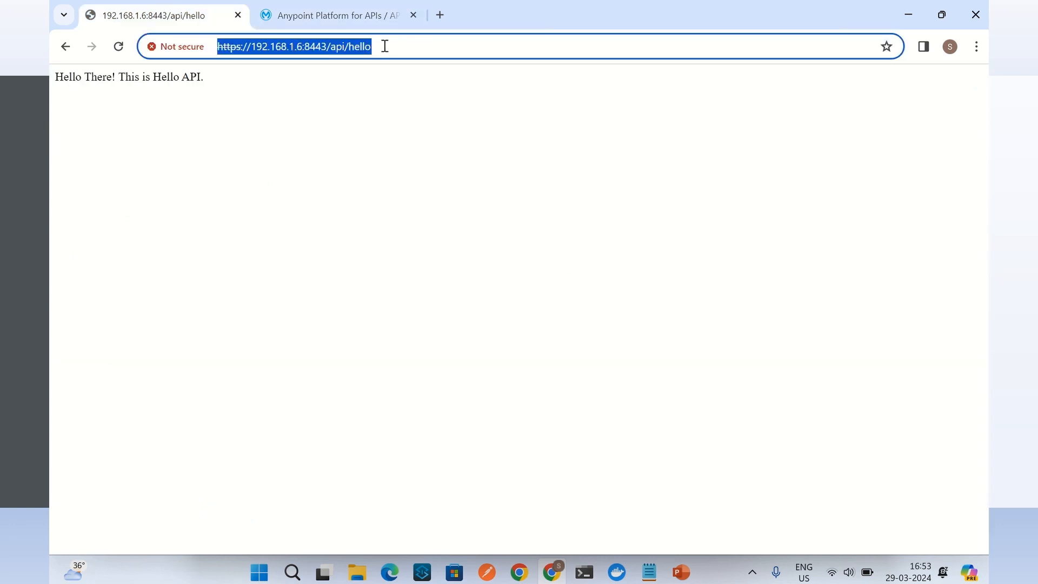
{"action": "left_click", "coordinate": [359, 14]}
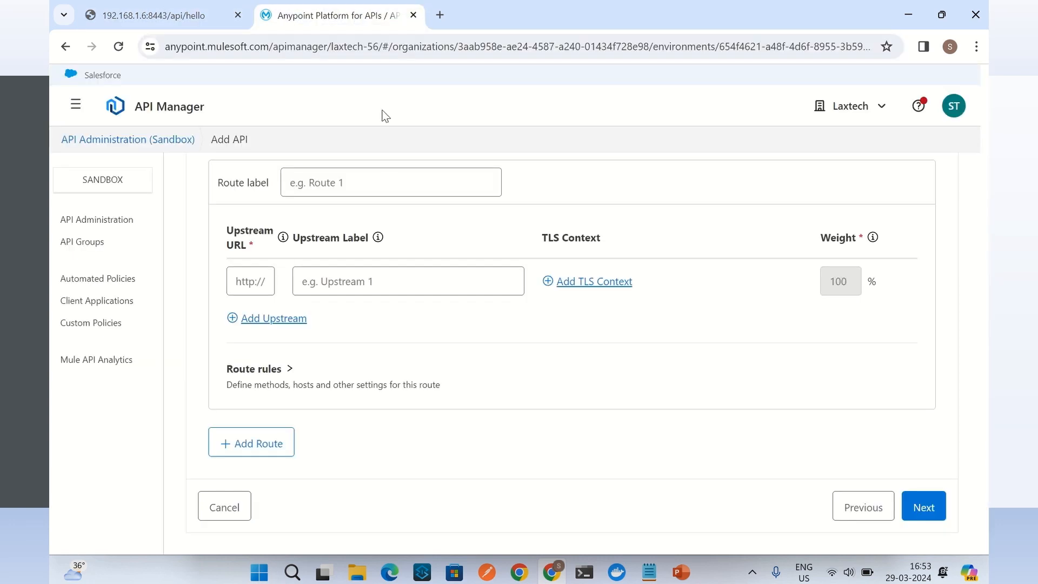
{"action": "left_click", "coordinate": [260, 281]}
{"action": "key", "text": "ctrl+v"}
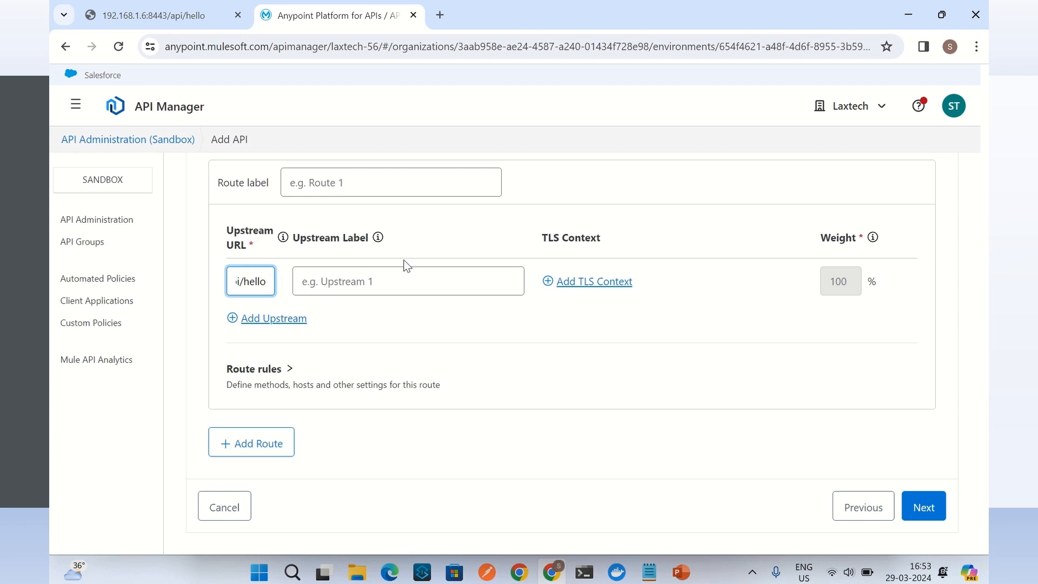
{"action": "key", "text": "BackSpace"}
{"action": "key", "text": "BackSpace"}
{"action": "key", "text": "BackSpace"}
{"action": "key", "text": "BackSpace"}
Label the route Hello API Route and the upstream Hello API, and proceed to the review page.
{"action": "left_click", "coordinate": [416, 186]}
{"action": "type", "text": "H"}
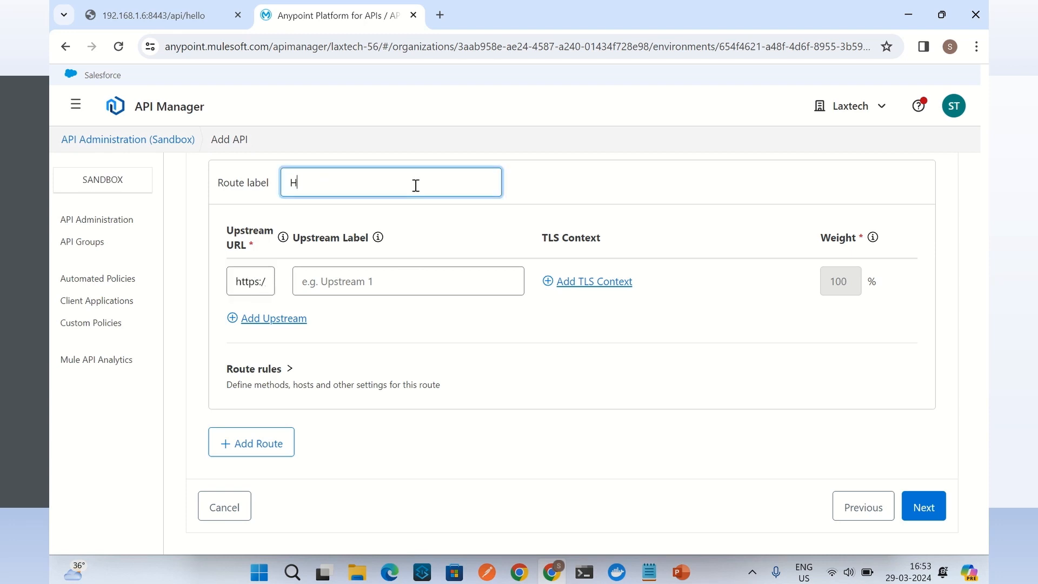
{"action": "type", "text": "ello API Route"}
{"action": "left_click", "coordinate": [388, 274]}
{"action": "type", "text": "Hello"}
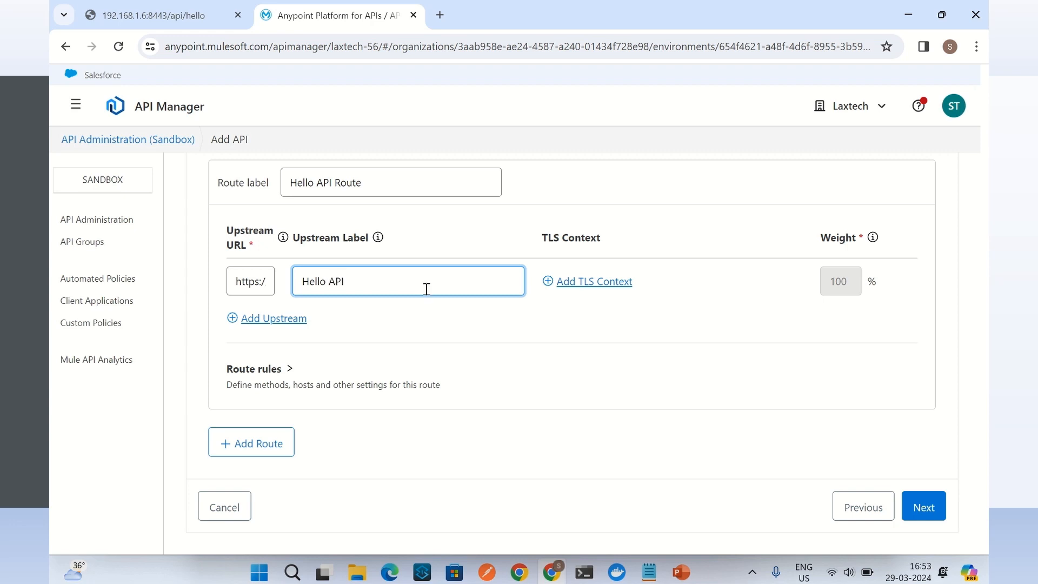
{"action": "left_click", "coordinate": [605, 323]}
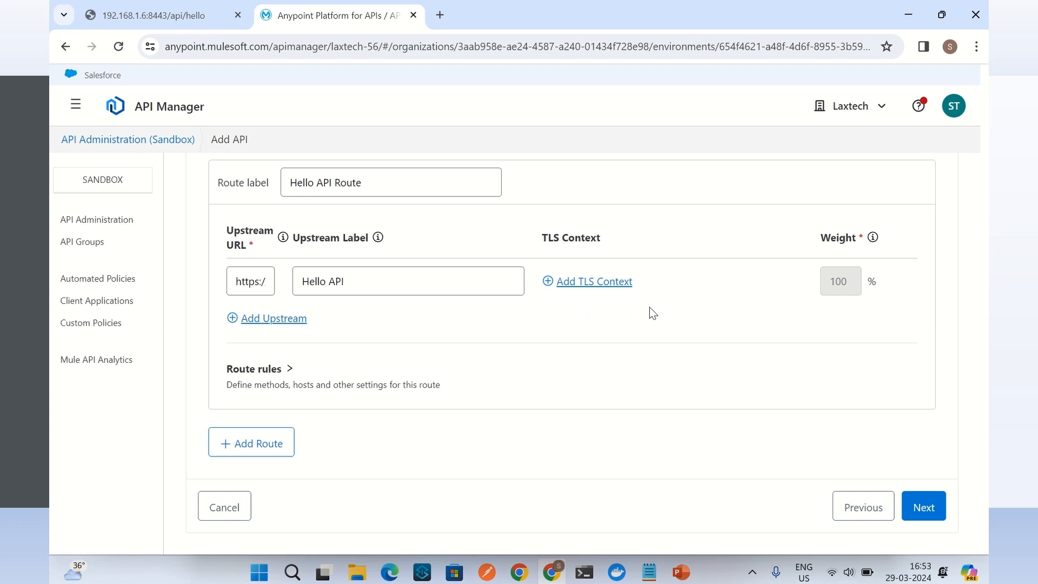
{"action": "left_click", "coordinate": [930, 508]}
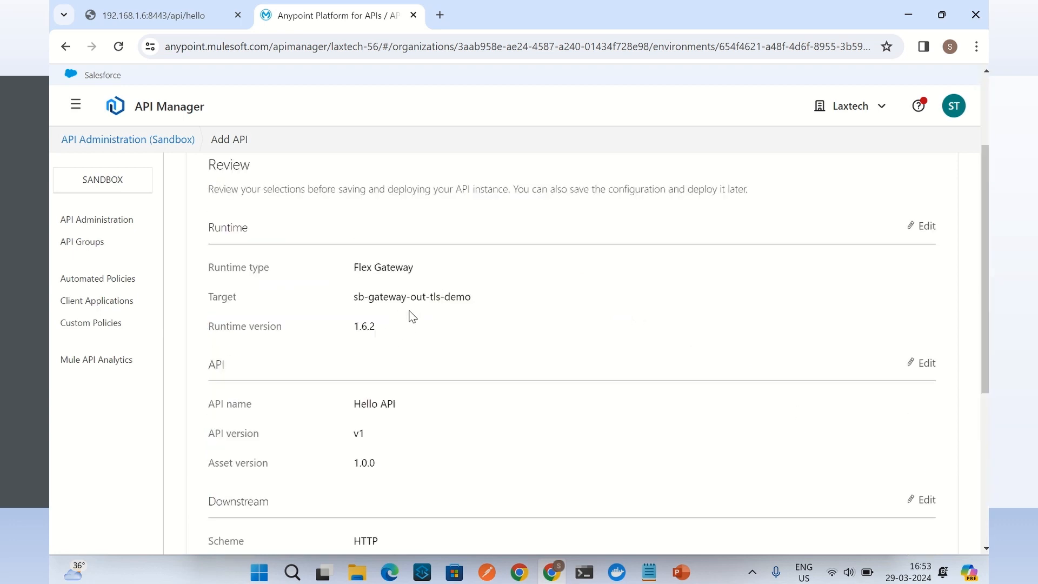
Review the runtime target, downstream port and base path, and upstream URL of the Hello API, and save and deploy it.
{"action": "left_click_drag", "start_coordinate": [379, 297], "coordinate": [479, 303]}
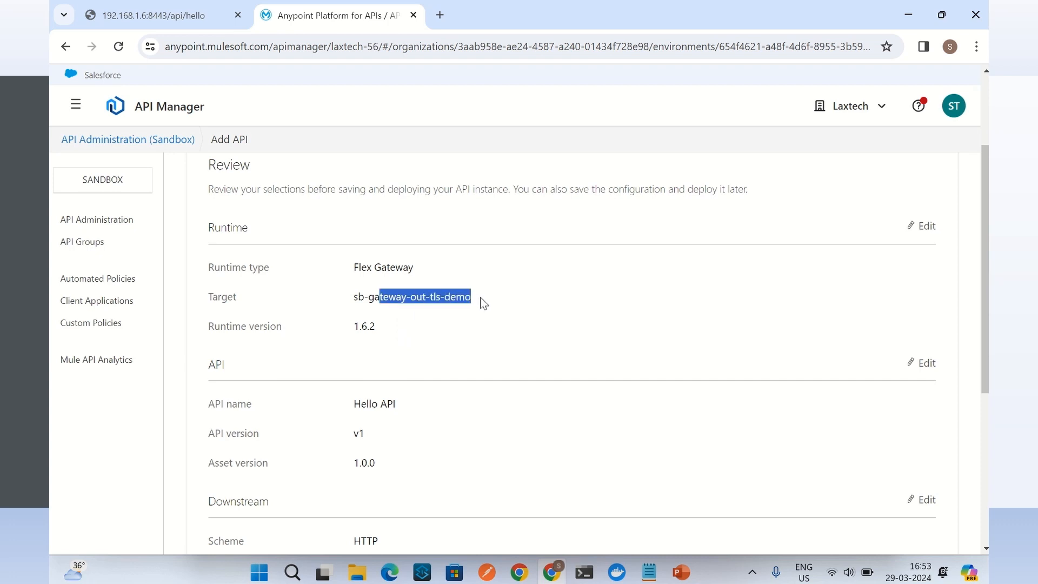
{"action": "scroll", "coordinate": [475, 343], "scroll_direction": "down", "scroll_amount": 3}
{"action": "scroll", "coordinate": [378, 271], "scroll_direction": "up", "scroll_amount": 1}
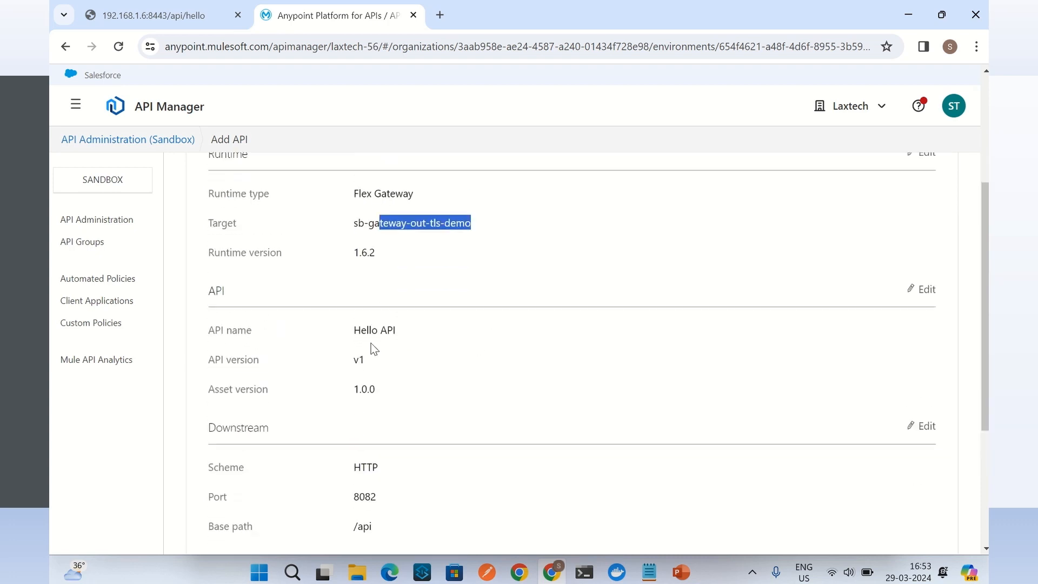
{"action": "scroll", "coordinate": [373, 281], "scroll_direction": "down", "scroll_amount": 1}
{"action": "double_click", "coordinate": [359, 422]}
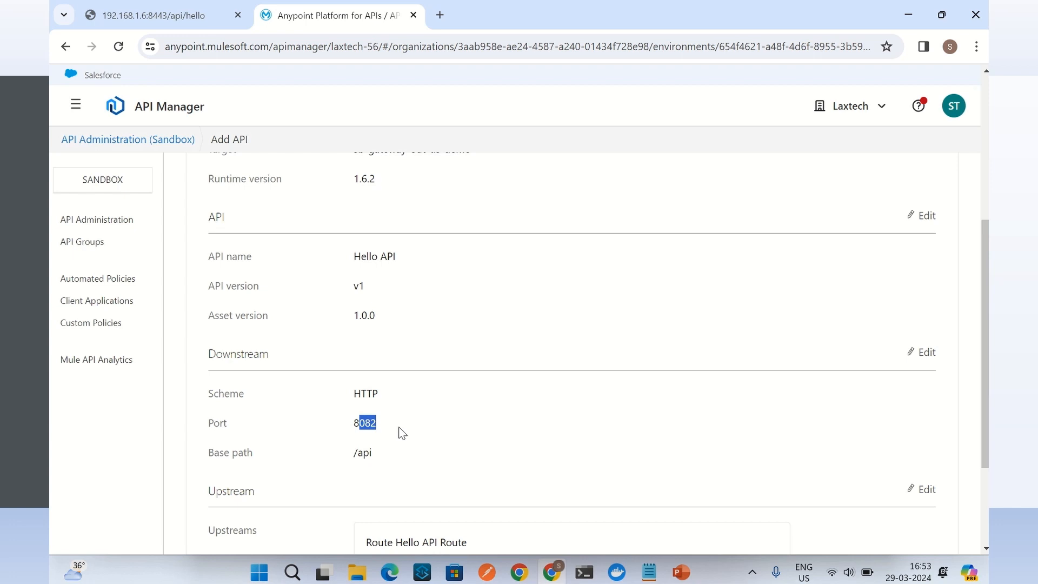
{"action": "double_click", "coordinate": [364, 453]}
{"action": "scroll", "coordinate": [413, 428], "scroll_direction": "down", "scroll_amount": 3}
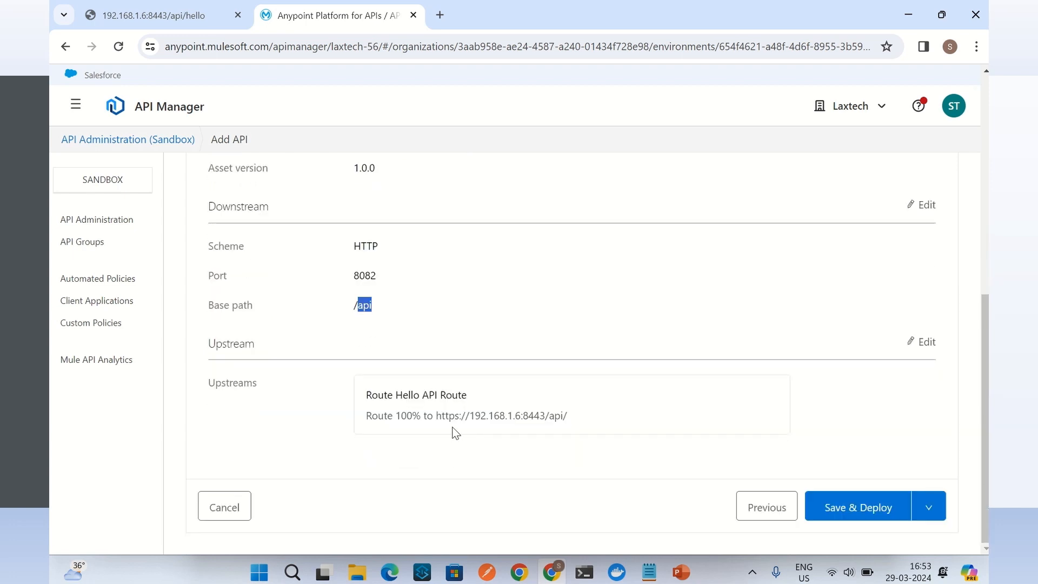
{"action": "left_click_drag", "start_coordinate": [436, 416], "coordinate": [570, 415]}
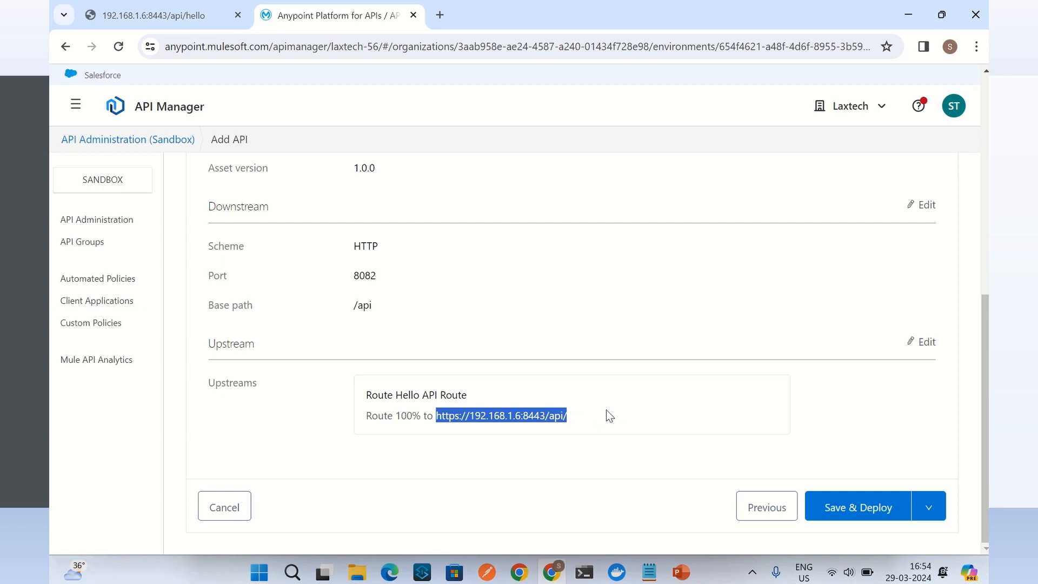
{"action": "left_click", "coordinate": [857, 505]}
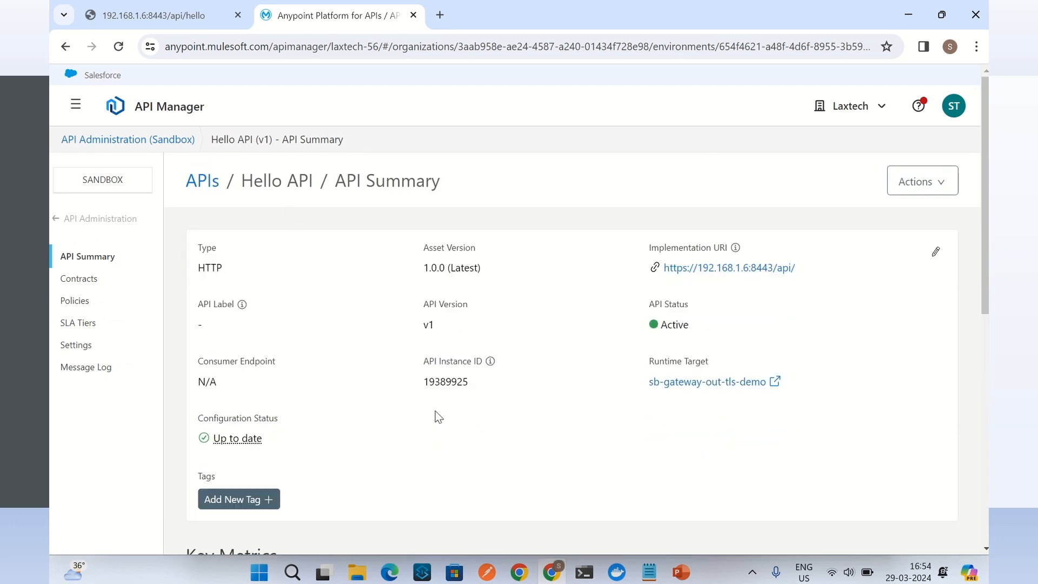
Request localhost:8082/api/hello in a new browser tab and examine the gateway's response.
{"action": "left_click", "coordinate": [440, 16]}
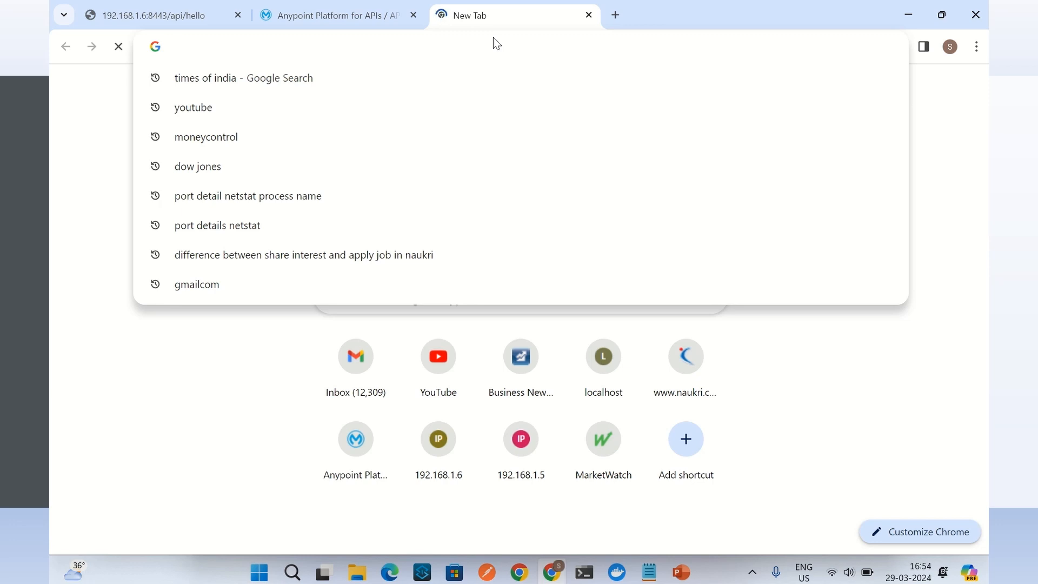
{"action": "type", "text": "localhost:8082/api/hello"}
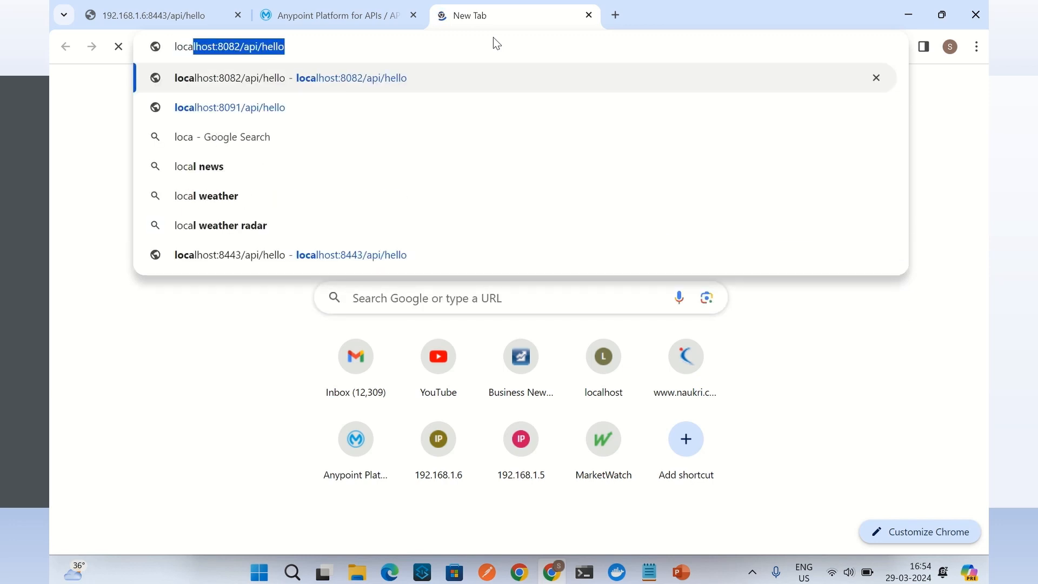
{"action": "key", "text": "Right"}
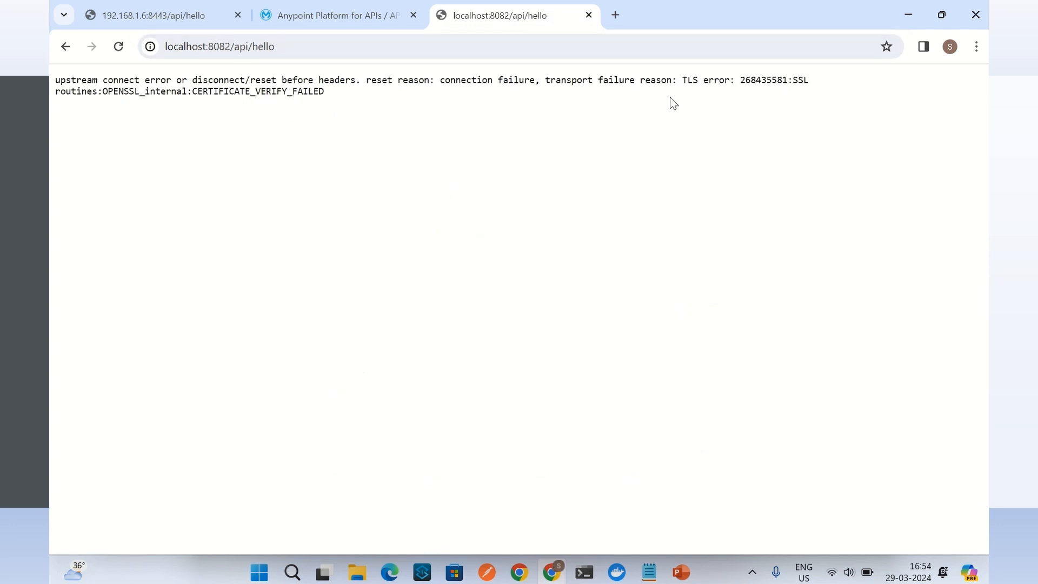
{"action": "double_click", "coordinate": [689, 81]}
{"action": "left_click", "coordinate": [567, 100]}
Return to API Manager, edit the Hello API's settings and start configuring a new TLS context for its upstream.
{"action": "left_click", "coordinate": [324, 14]}
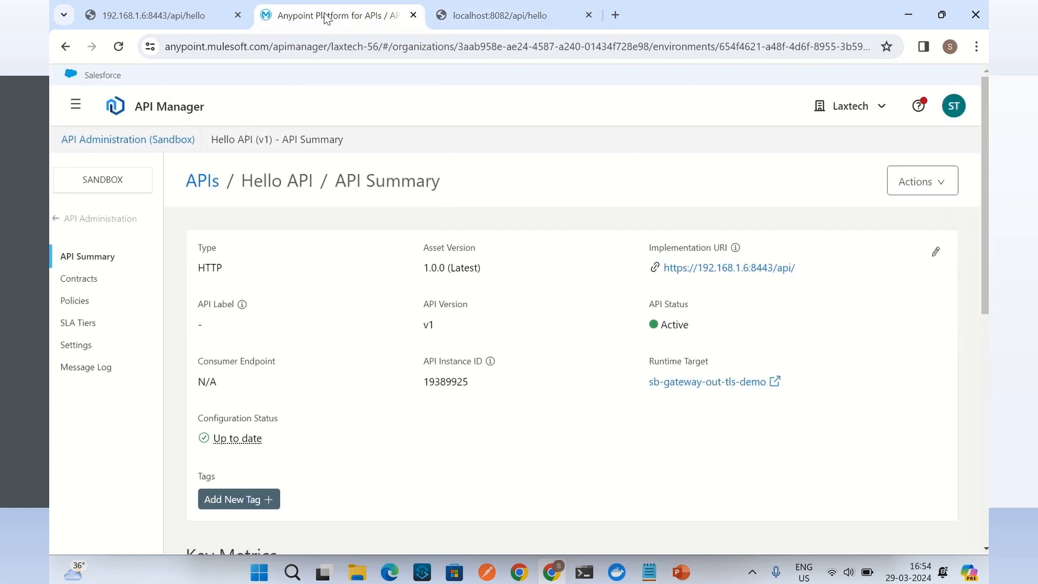
{"action": "left_click", "coordinate": [936, 252]}
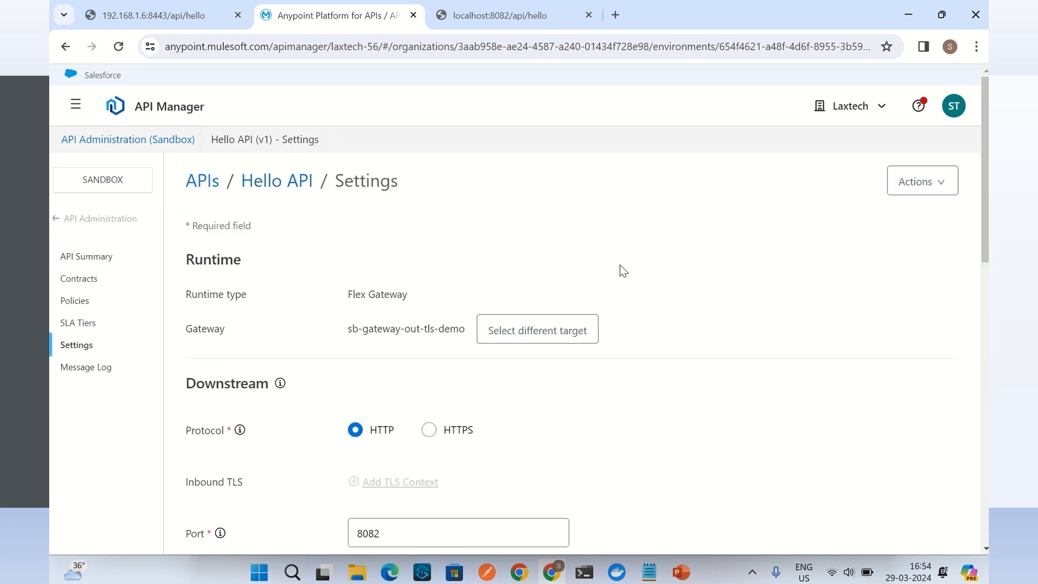
{"action": "scroll", "coordinate": [686, 299], "scroll_direction": "down", "scroll_amount": 3}
{"action": "scroll", "coordinate": [685, 299], "scroll_direction": "down", "scroll_amount": 9}
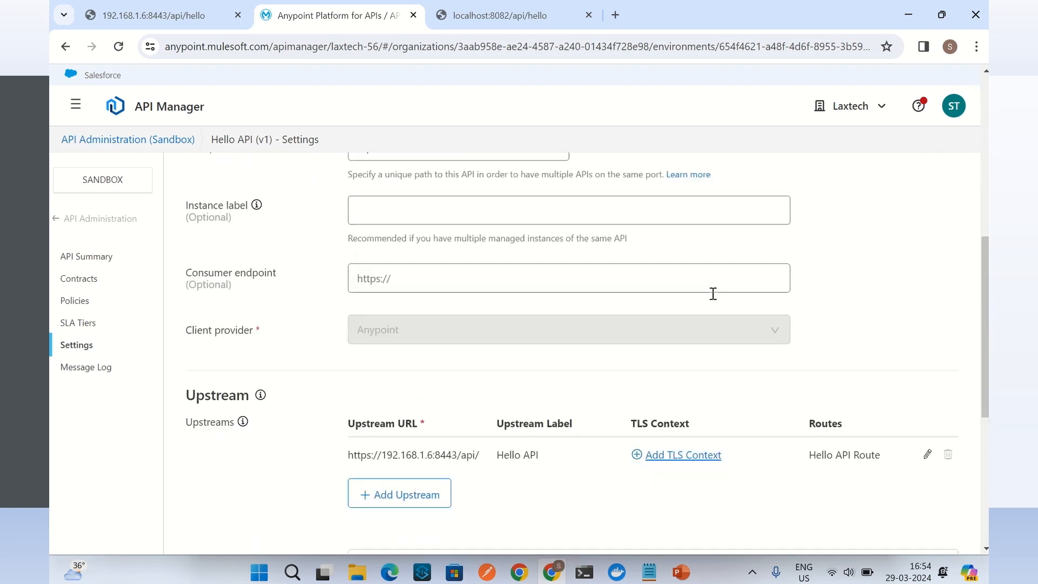
{"action": "scroll", "coordinate": [762, 316], "scroll_direction": "up", "scroll_amount": 1}
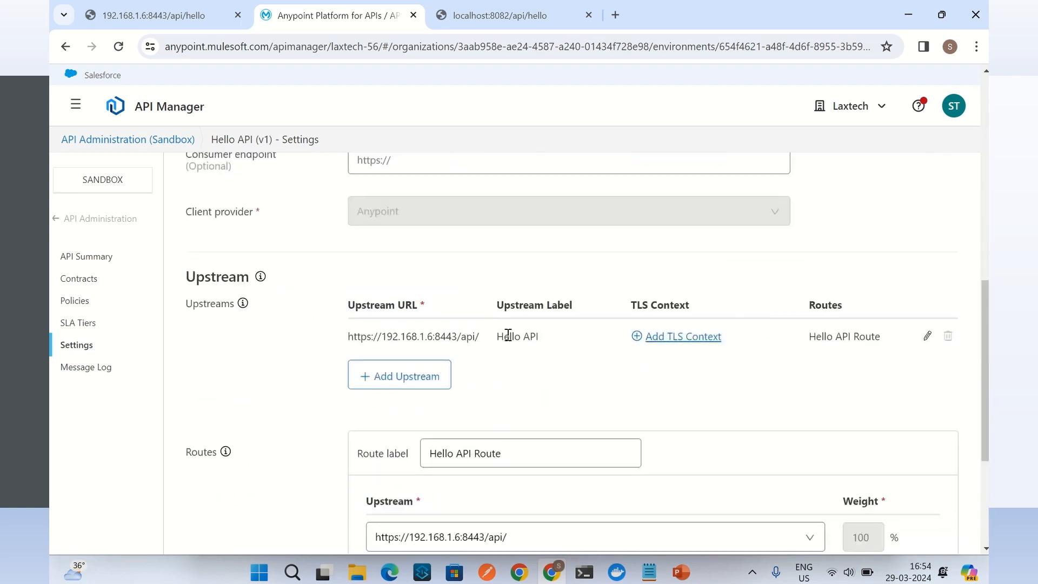
{"action": "left_click", "coordinate": [687, 341]}
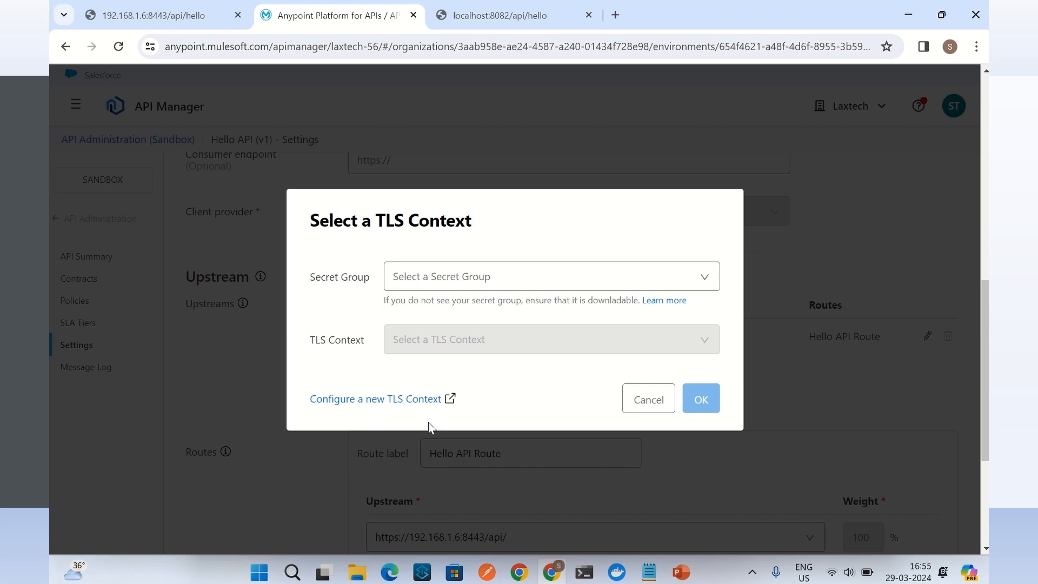
{"action": "left_click", "coordinate": [401, 400]}
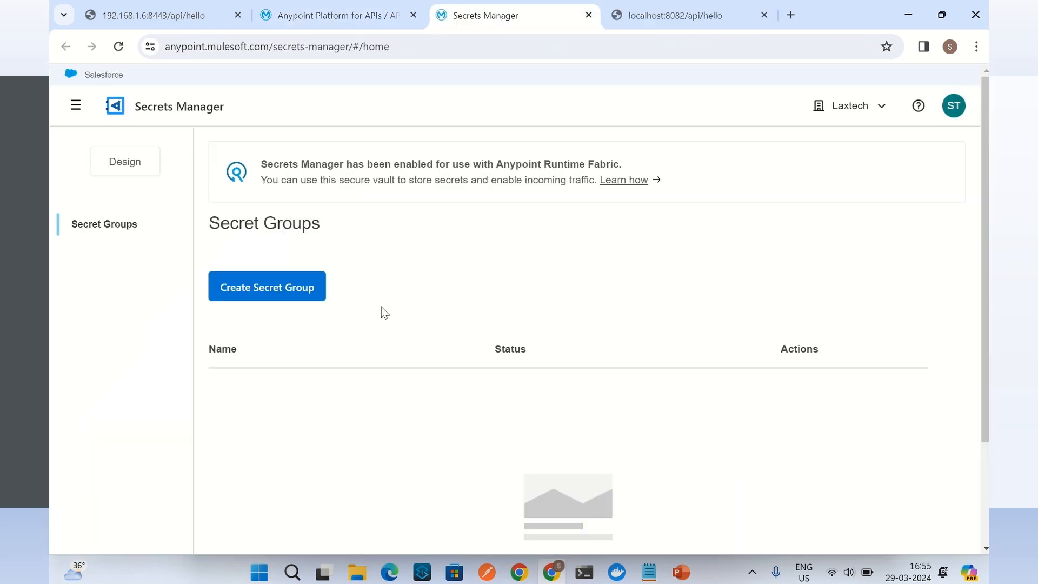
{"action": "left_click", "coordinate": [281, 292]}
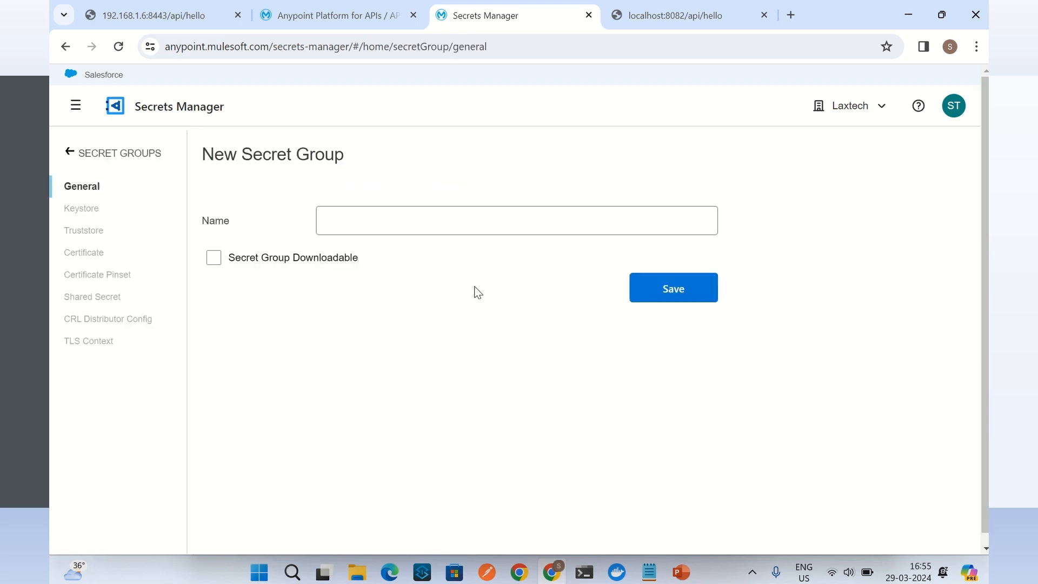
{"action": "left_click", "coordinate": [364, 220]}
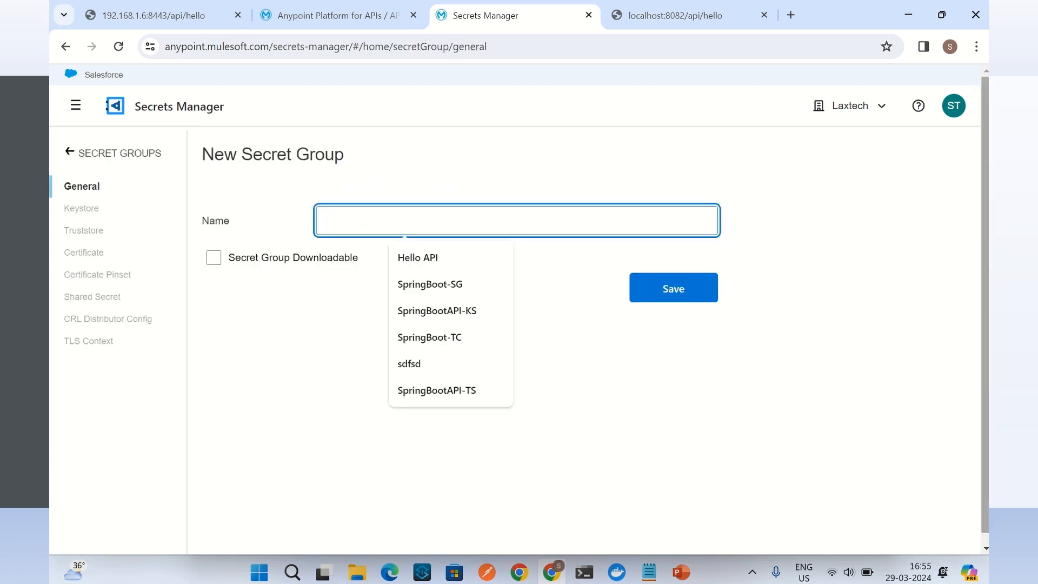
{"action": "type", "text": "Hello"}
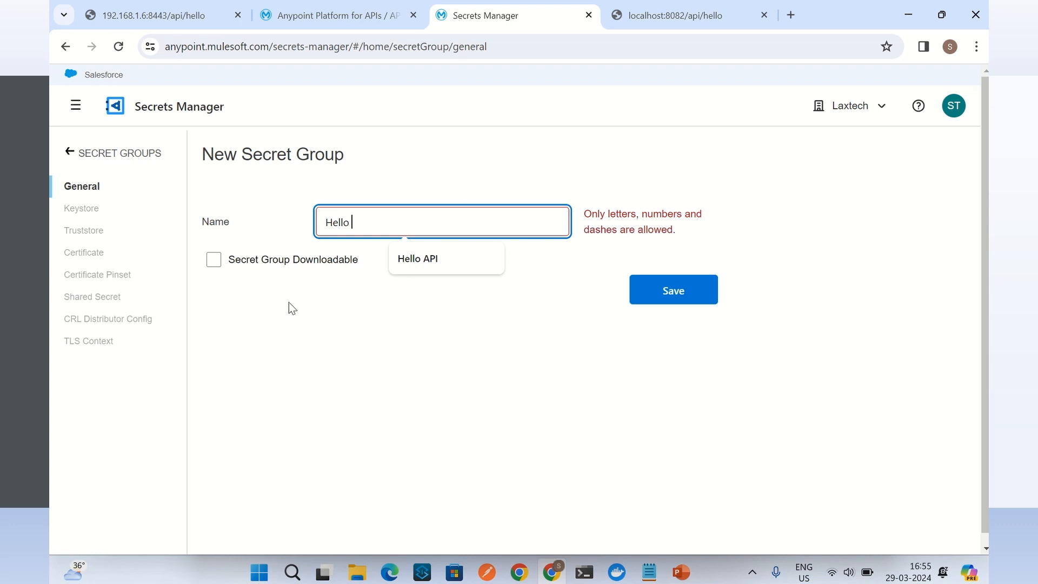
{"action": "left_click", "coordinate": [73, 156]}
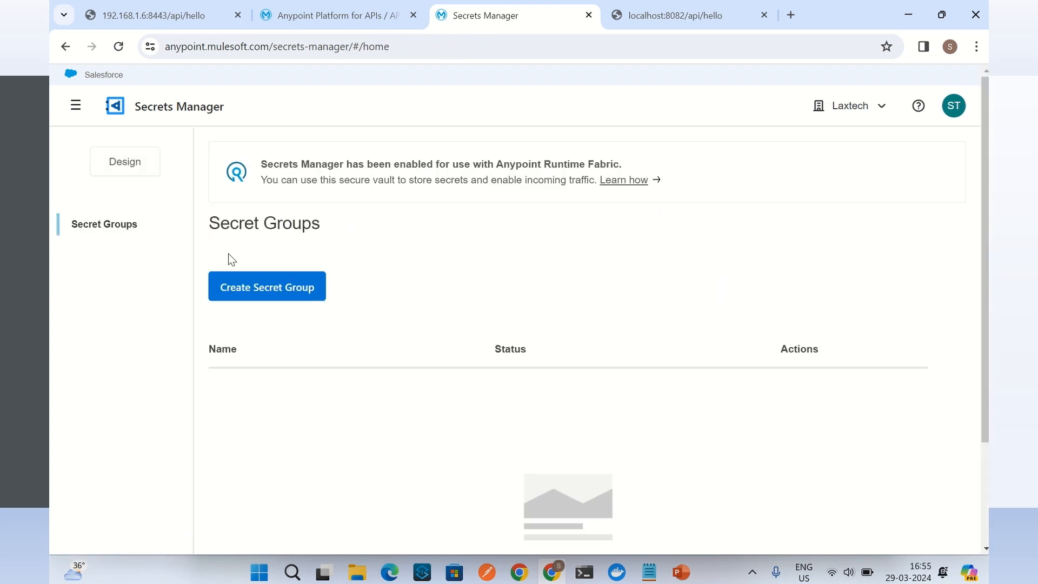
Switch Secrets Manager from the Design environment to Sandbox.
{"action": "left_click", "coordinate": [125, 161]}
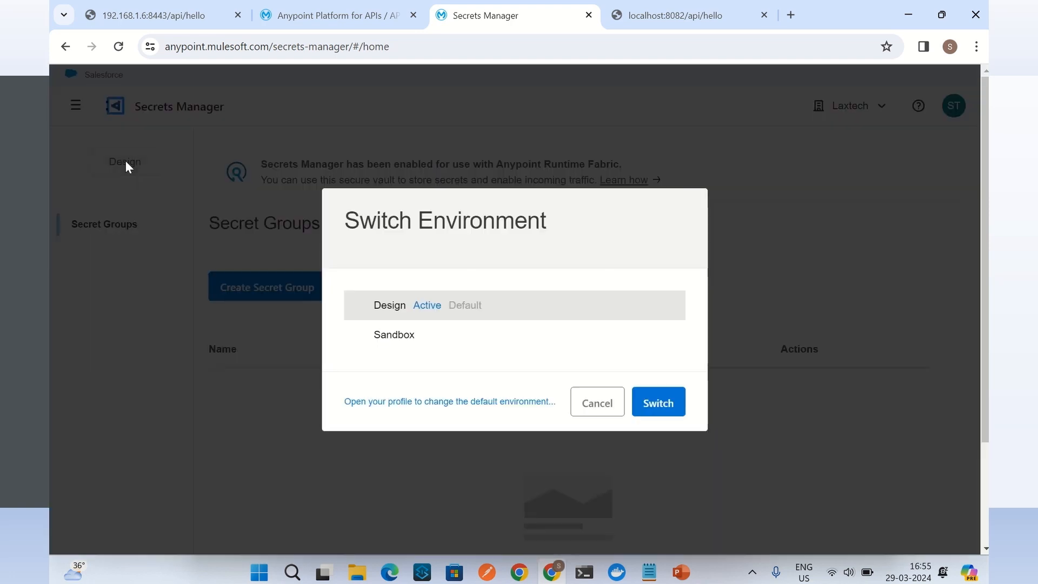
{"action": "left_click", "coordinate": [390, 336]}
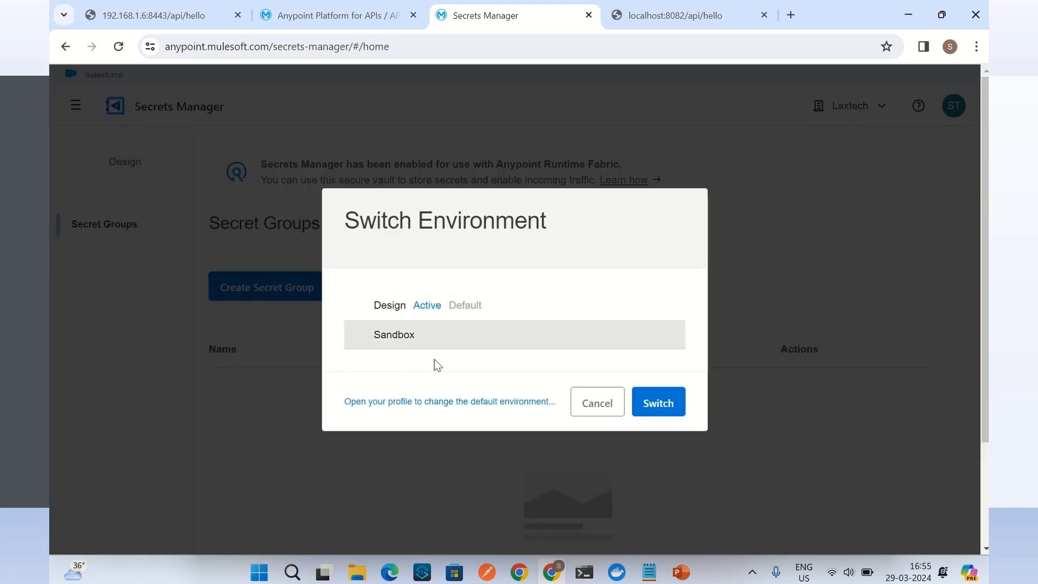
{"action": "left_click", "coordinate": [665, 413]}
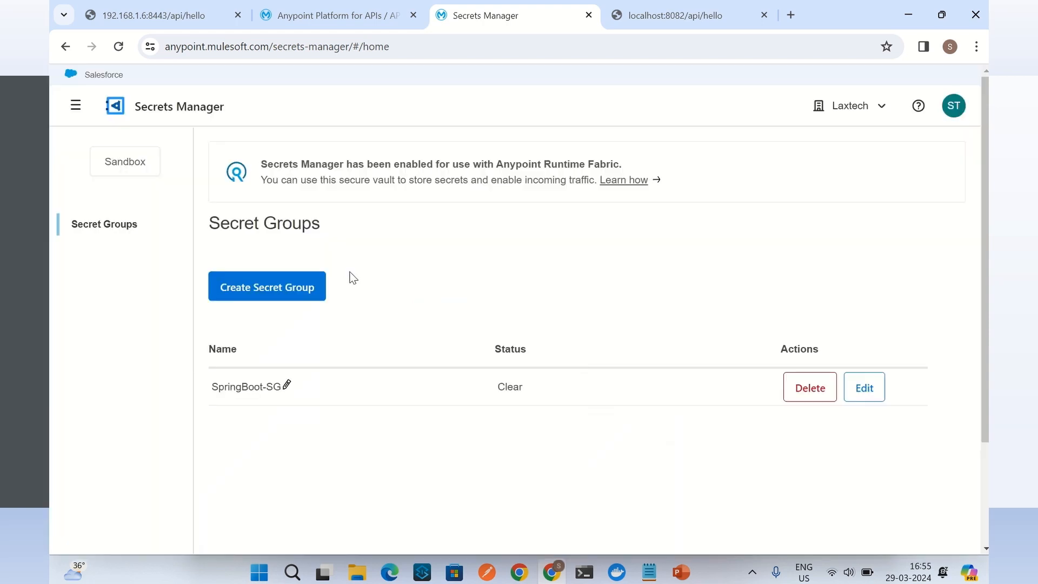
Delete the existing SpringBoot-SG secret group, entering its name as confirmation.
{"action": "left_click", "coordinate": [812, 391]}
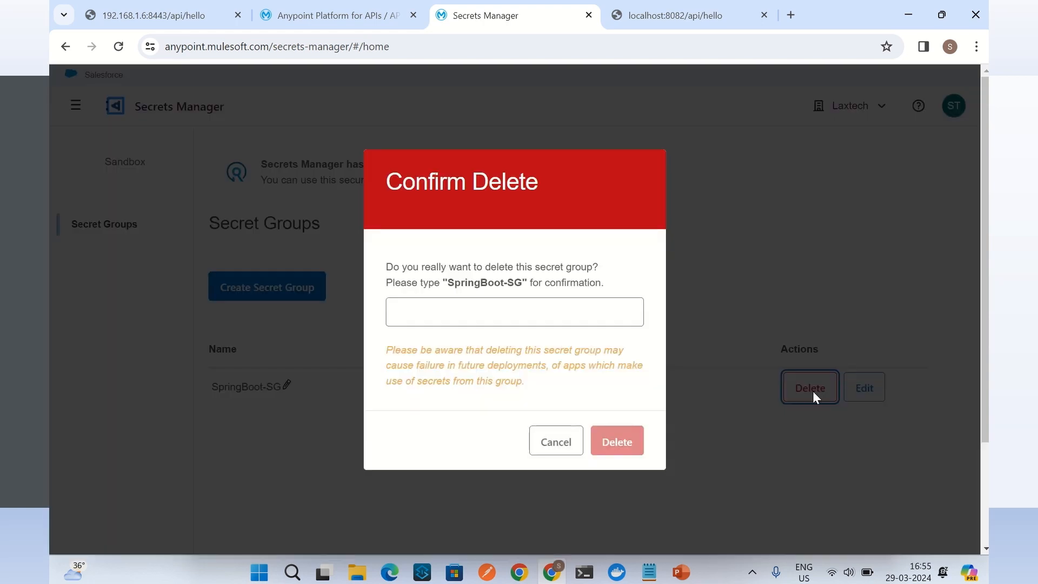
{"action": "left_click", "coordinate": [491, 315]}
{"action": "type", "text": "SpringBoot-SG"}
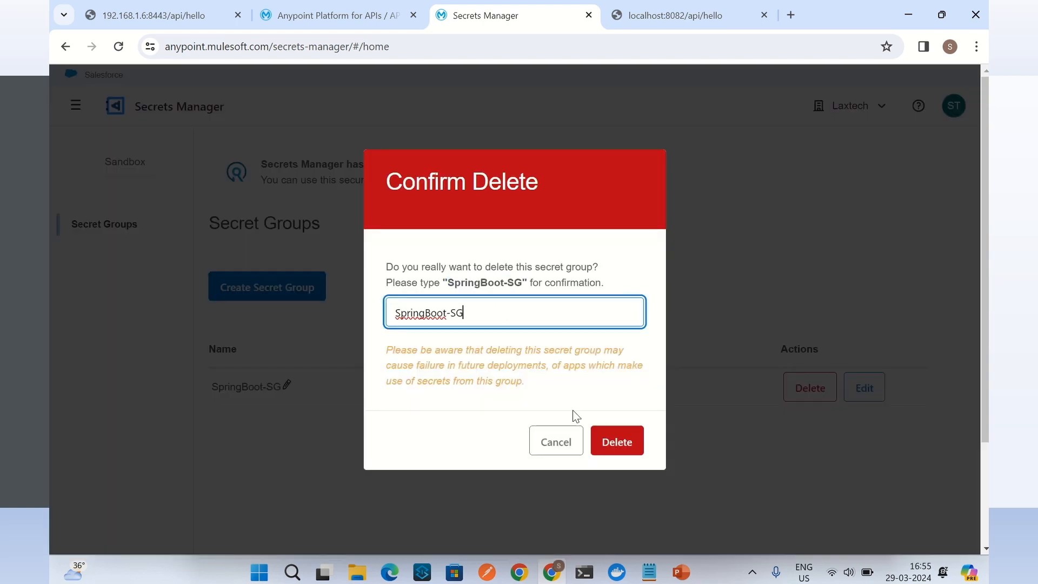
{"action": "left_click", "coordinate": [617, 442]}
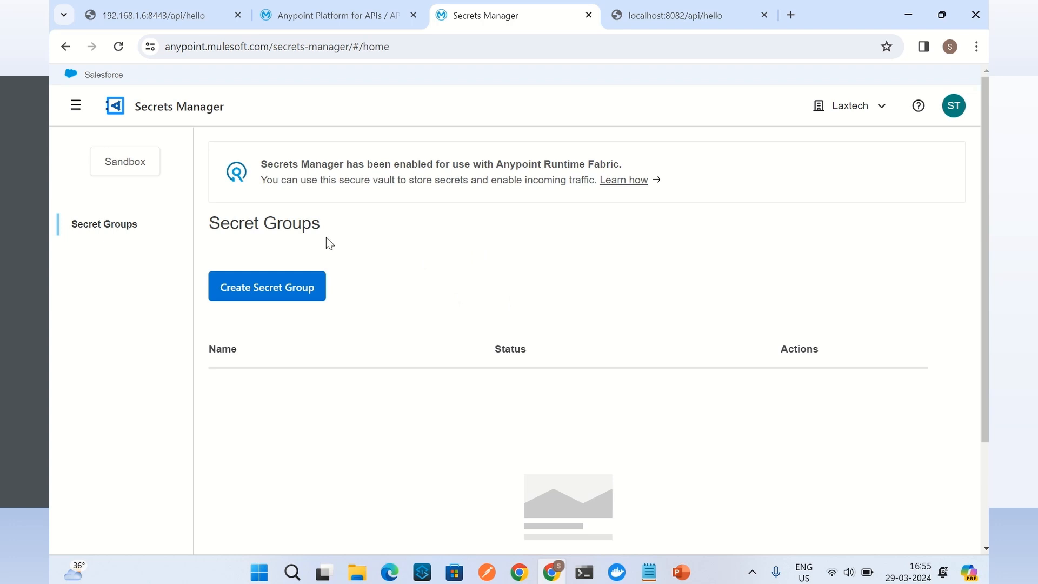
Switch to File Explorer and open the certs folder inside outbound-tls-context to look at the certificate files.
{"action": "mouse_move", "coordinate": [360, 574]}
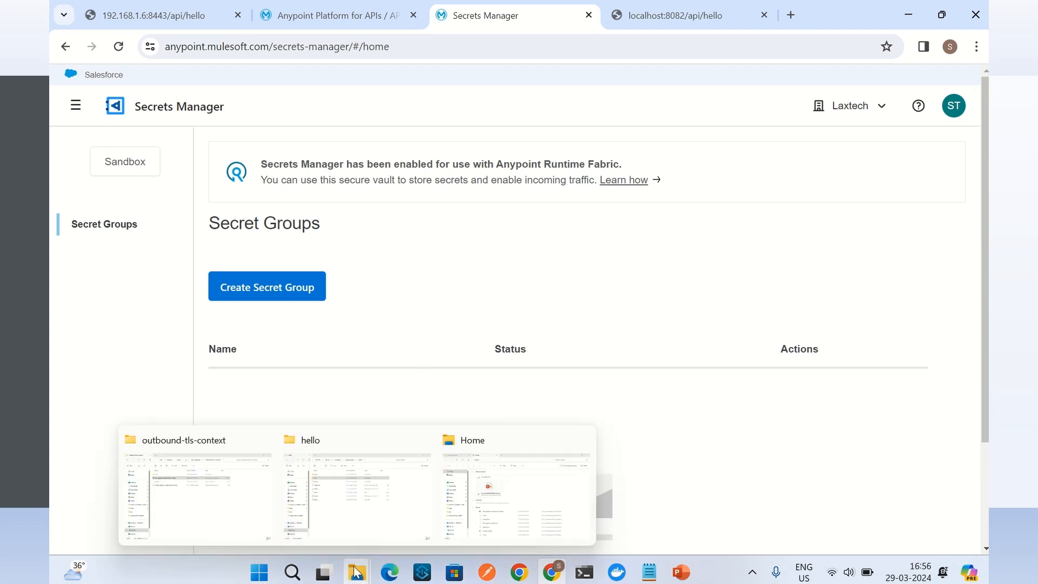
{"action": "left_click", "coordinate": [223, 495]}
{"action": "left_click", "coordinate": [331, 309]}
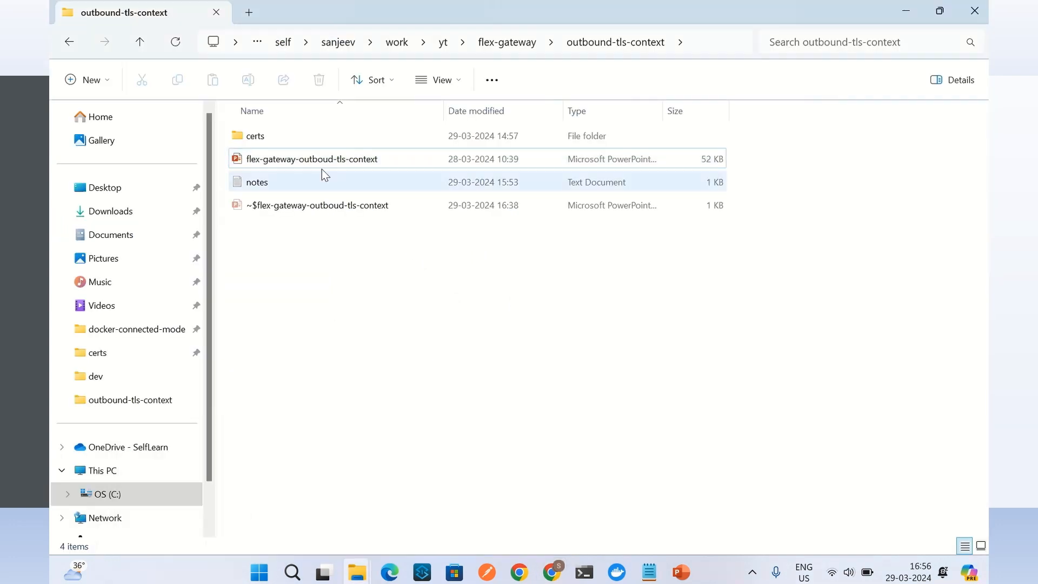
{"action": "double_click", "coordinate": [267, 135]}
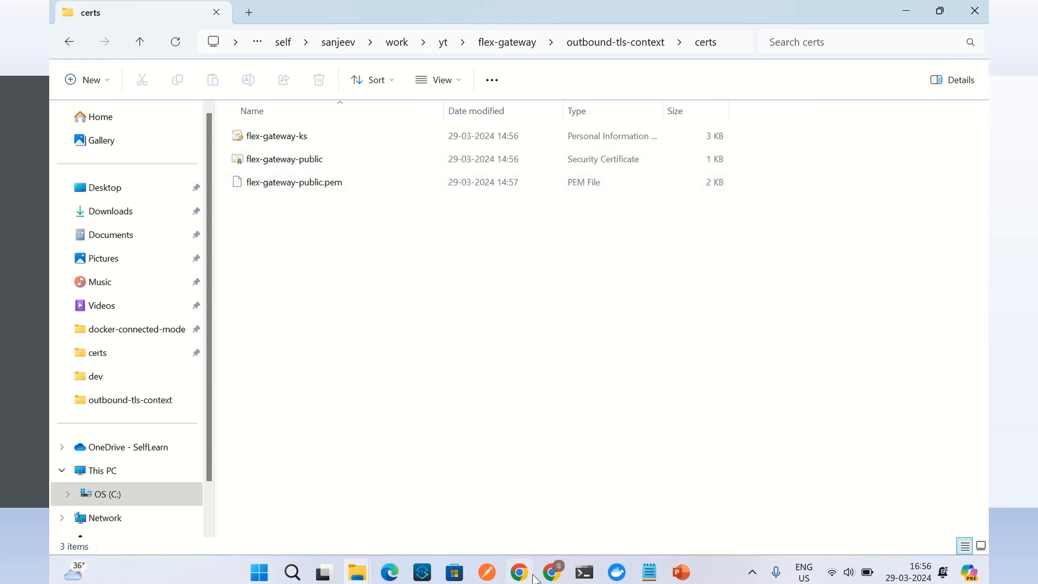
Switch to the Hello API page at 192.168.1.6:8443 in the browser and inspect the general information and details of its certificate.
{"action": "left_click", "coordinate": [560, 580]}
{"action": "left_click", "coordinate": [170, 30]}
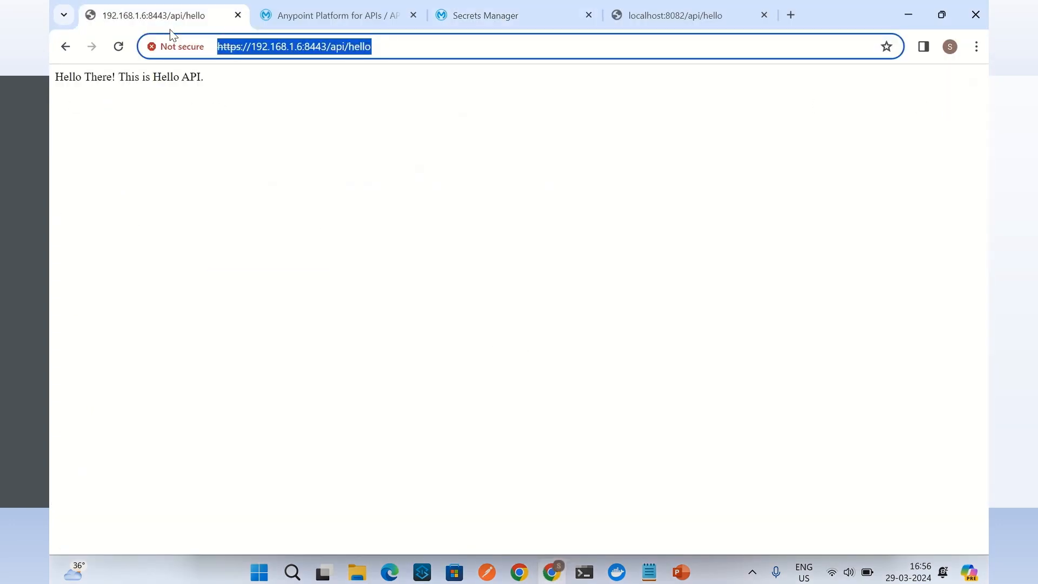
{"action": "left_click", "coordinate": [183, 47]}
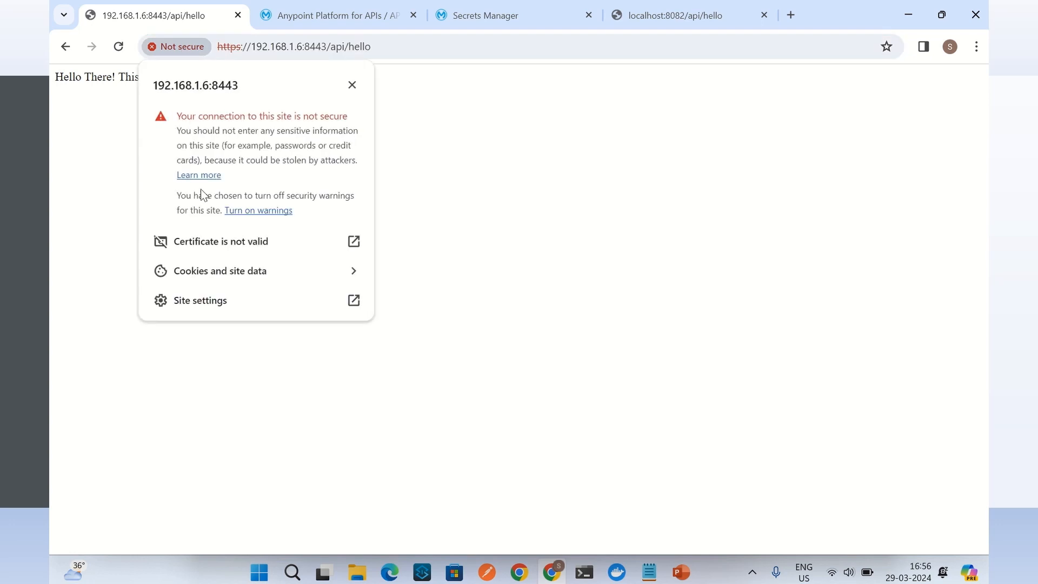
{"action": "left_click", "coordinate": [242, 244]}
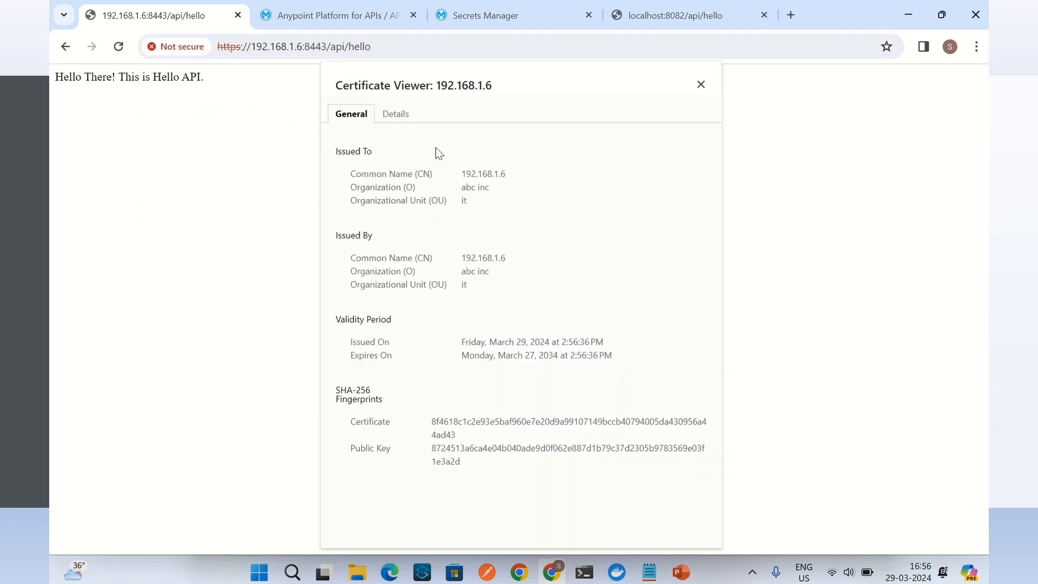
{"action": "left_click", "coordinate": [396, 116]}
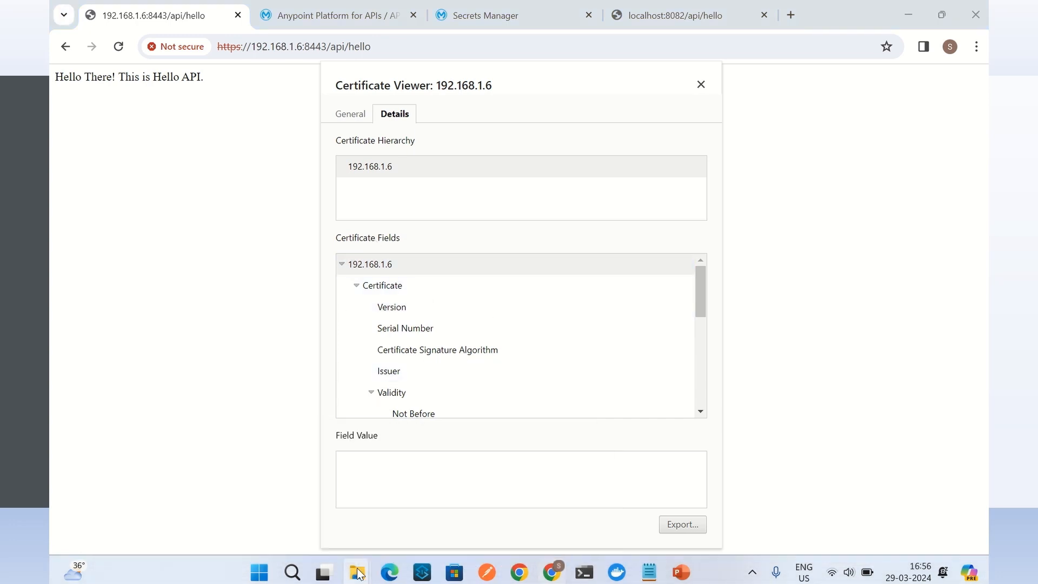
Return to the certs folder in File Explorer and open the flex-gateway-public security certificate for inspection.
{"action": "mouse_move", "coordinate": [357, 572]}
{"action": "left_click", "coordinate": [229, 487]}
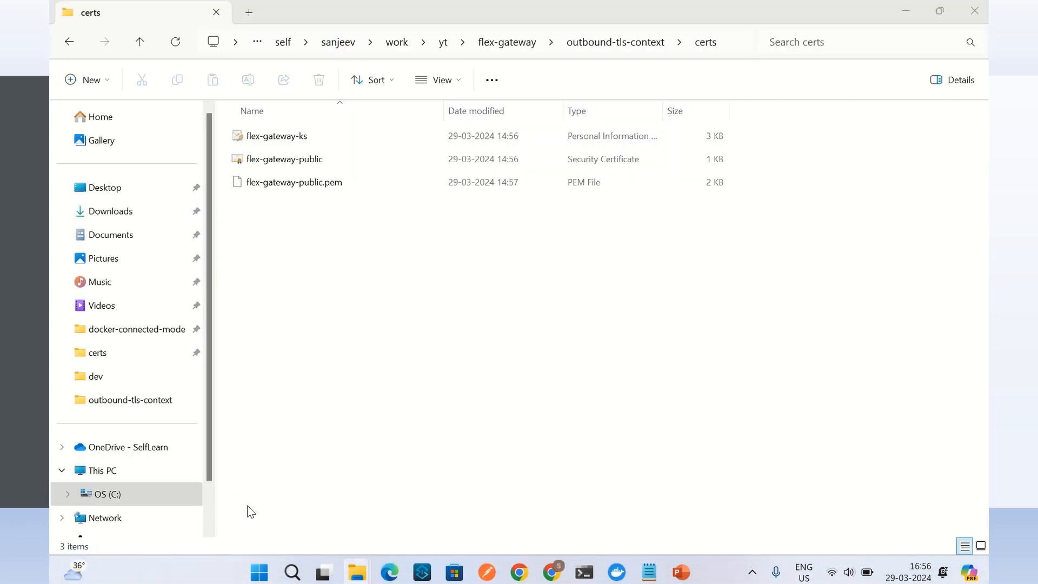
{"action": "left_click", "coordinate": [292, 169]}
{"action": "right_click", "coordinate": [290, 165]}
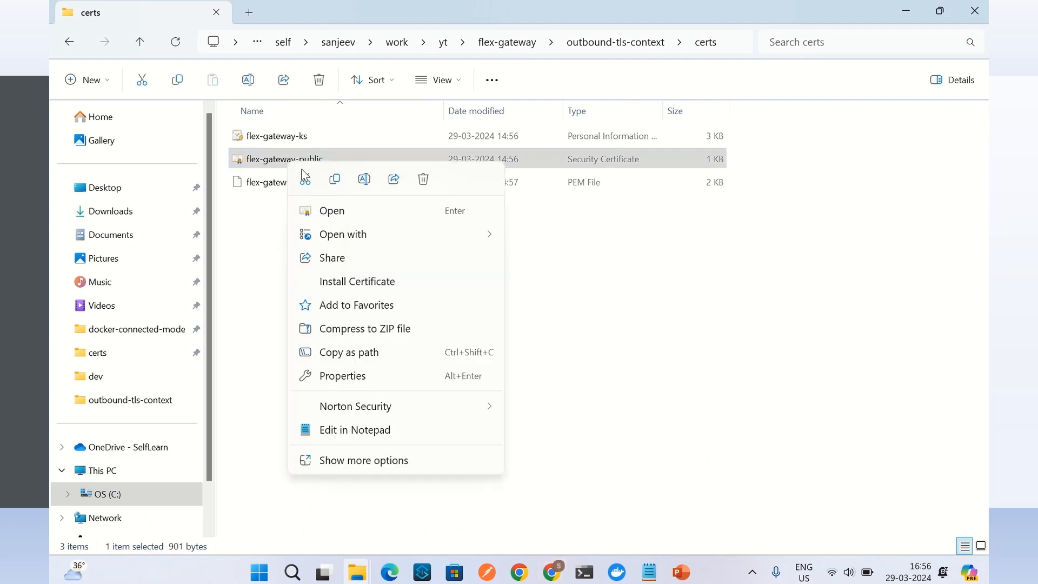
{"action": "left_click", "coordinate": [349, 216]}
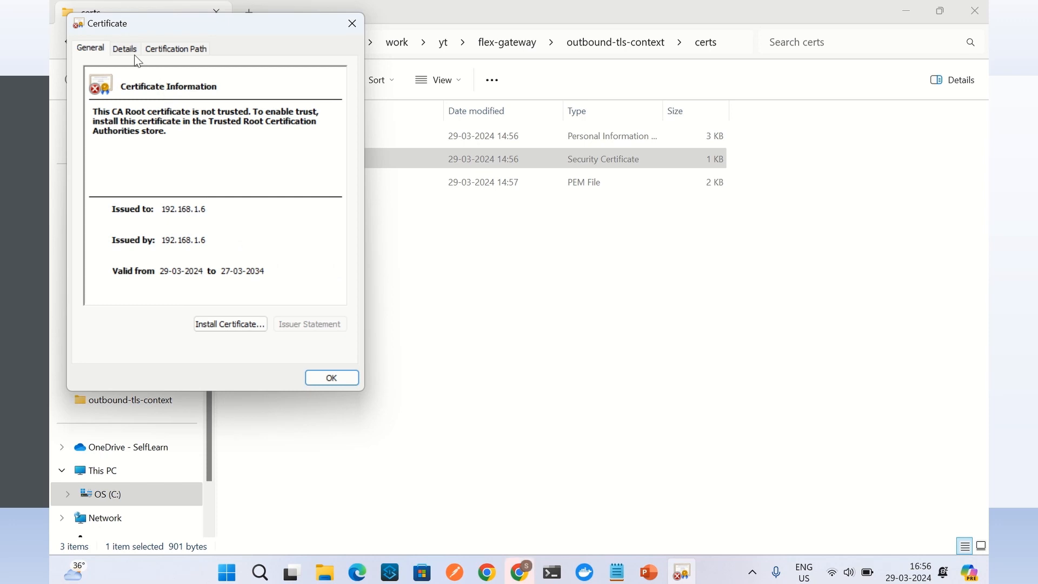
Inspect the issuer and subject fields in the details of the flex-gateway-public certificate.
{"action": "left_click", "coordinate": [130, 51]}
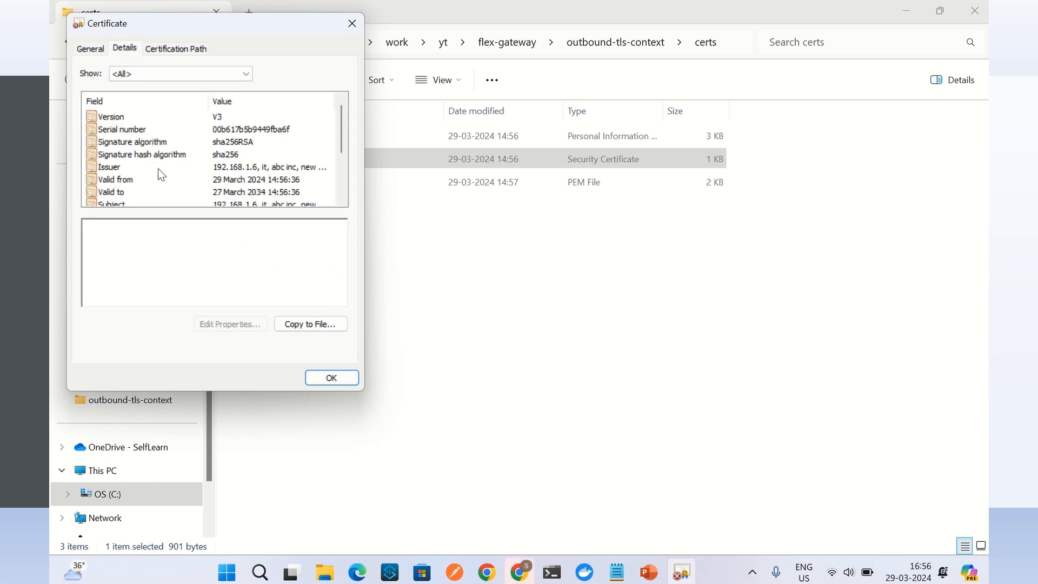
{"action": "left_click", "coordinate": [137, 168]}
{"action": "left_click_drag", "start_coordinate": [120, 277], "coordinate": [75, 226]}
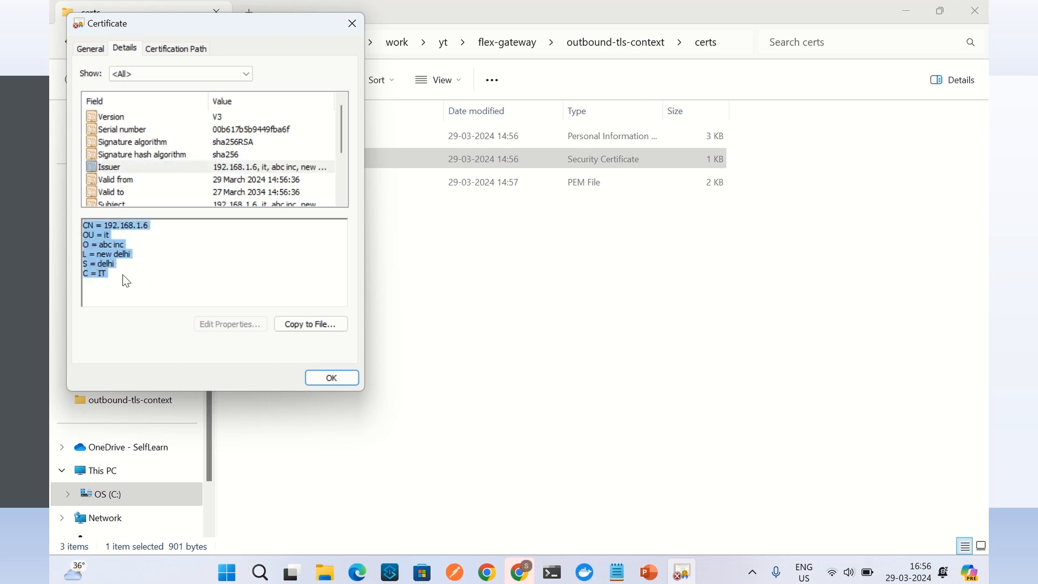
{"action": "left_click_drag", "start_coordinate": [125, 277], "coordinate": [86, 231]}
{"action": "left_click", "coordinate": [195, 287]}
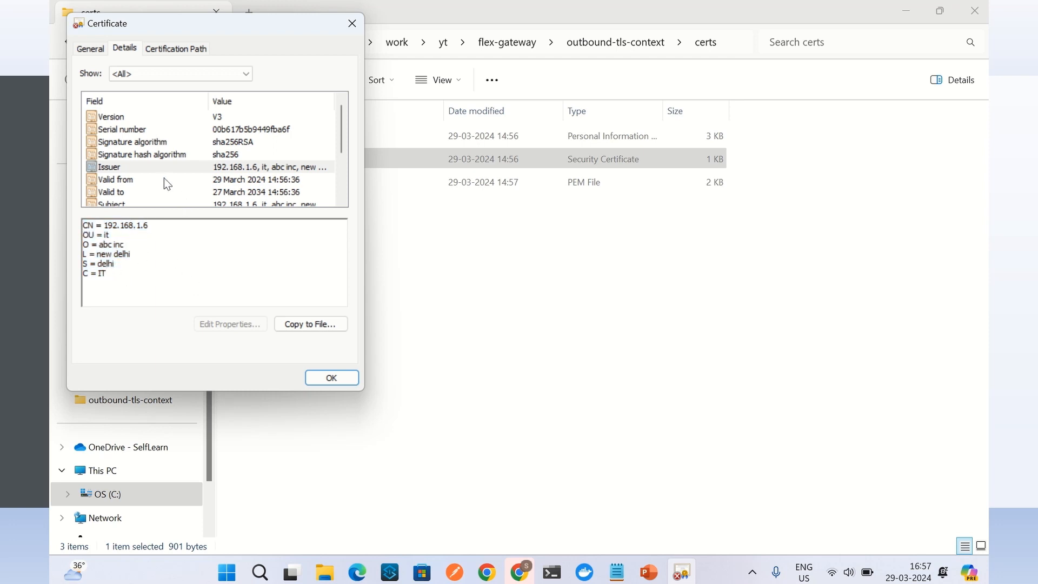
{"action": "scroll", "coordinate": [167, 184], "scroll_direction": "down", "scroll_amount": 1}
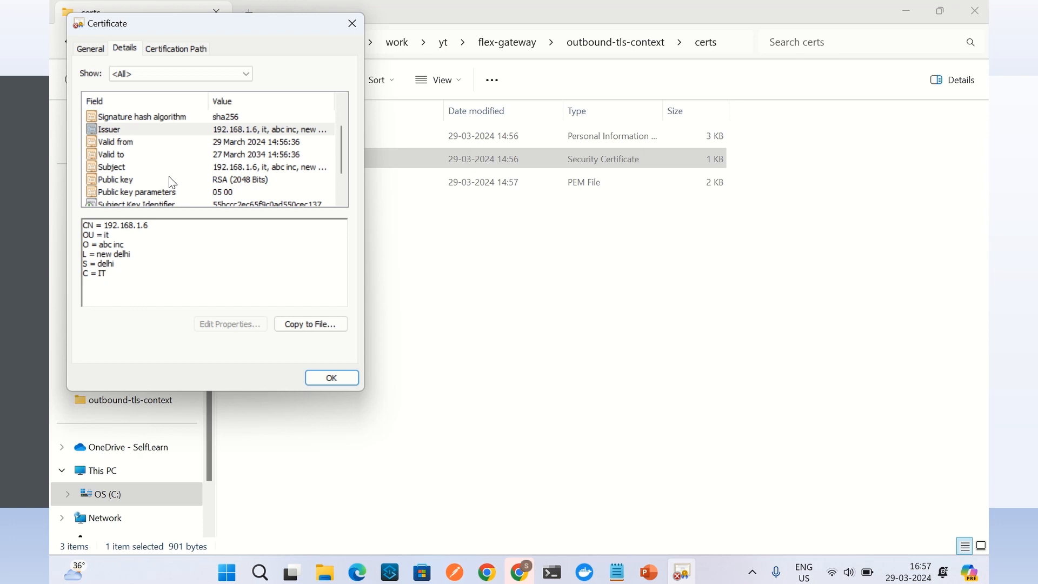
{"action": "left_click", "coordinate": [131, 169]}
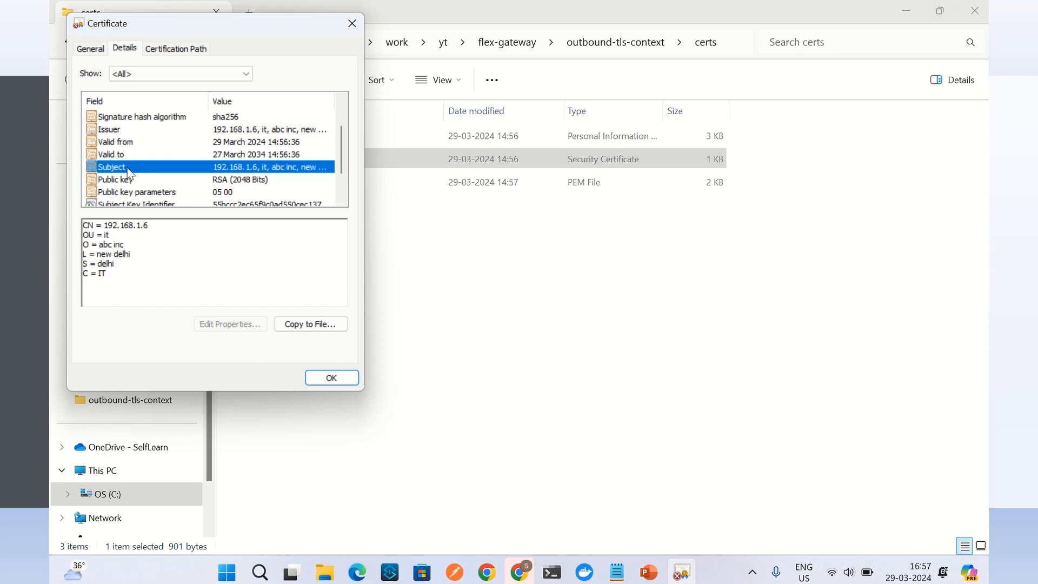
Inspect the certificate's Subject Alternative Name value, then close the certificate.
{"action": "scroll", "coordinate": [131, 174], "scroll_direction": "down", "scroll_amount": 1}
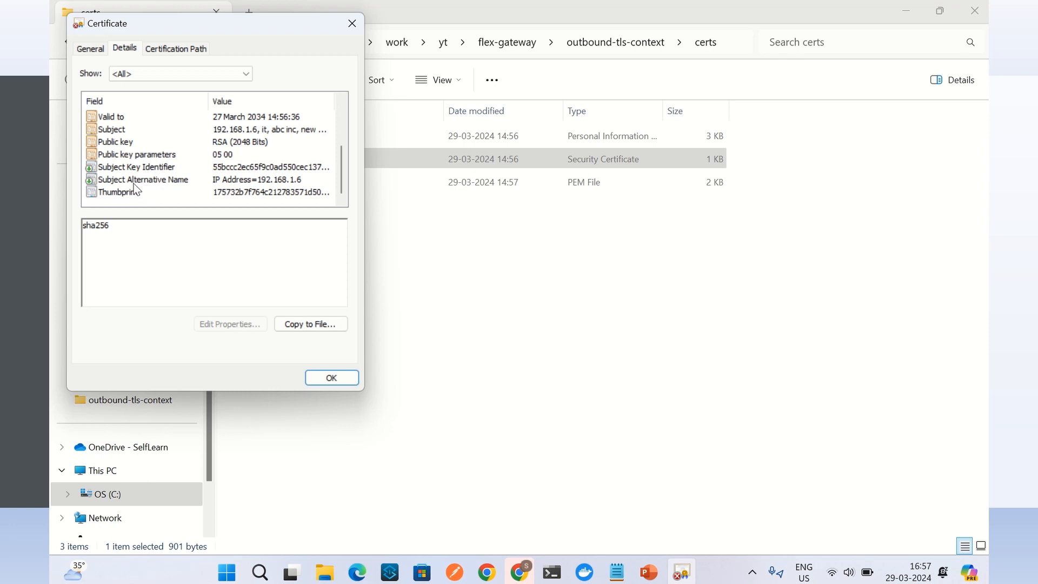
{"action": "left_click", "coordinate": [147, 180]}
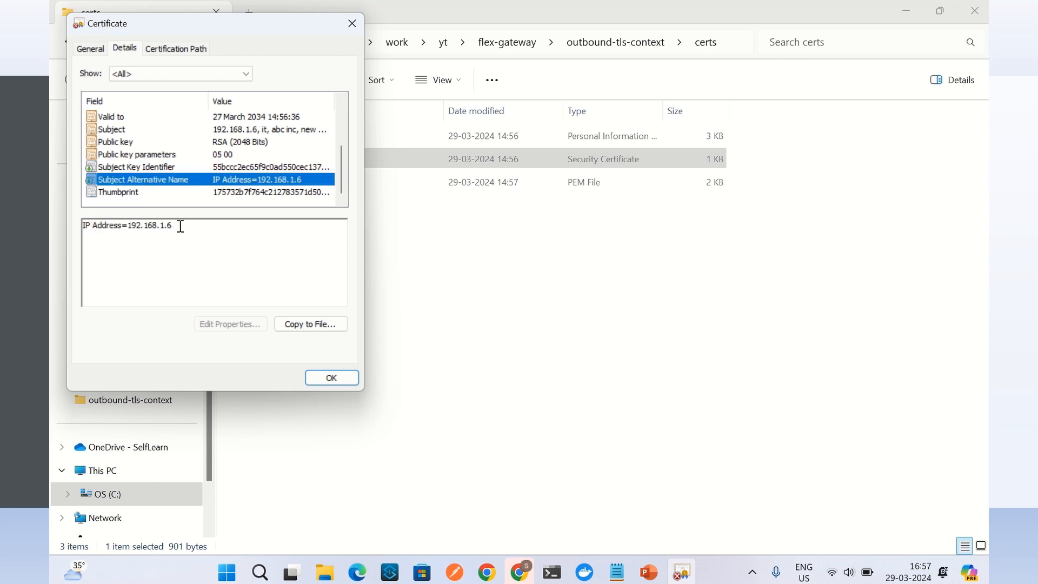
{"action": "left_click_drag", "start_coordinate": [177, 226], "coordinate": [77, 227]}
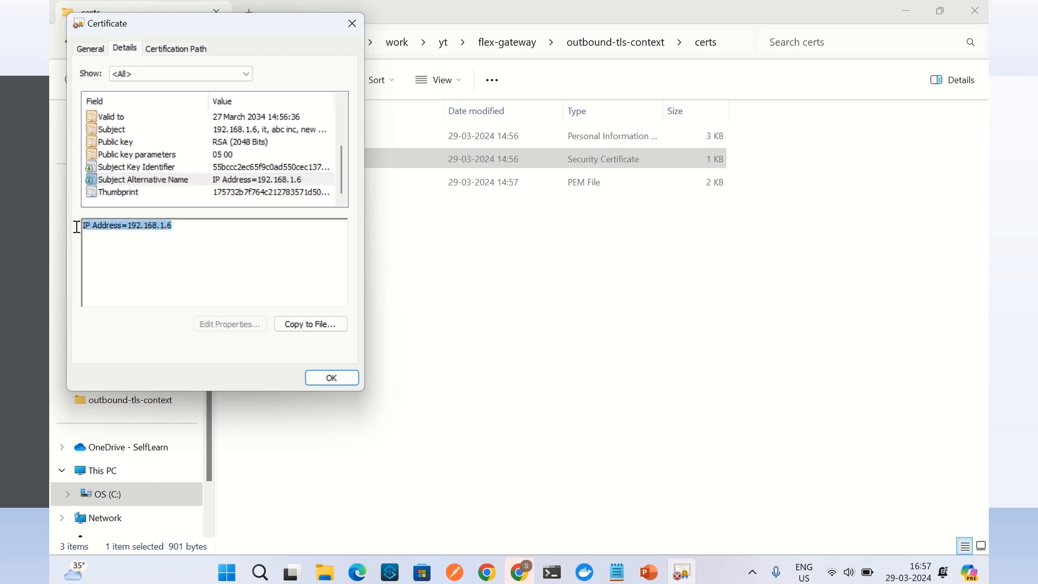
{"action": "left_click", "coordinate": [138, 248]}
{"action": "left_click_drag", "start_coordinate": [135, 227], "coordinate": [175, 227]}
{"action": "left_click", "coordinate": [191, 240]}
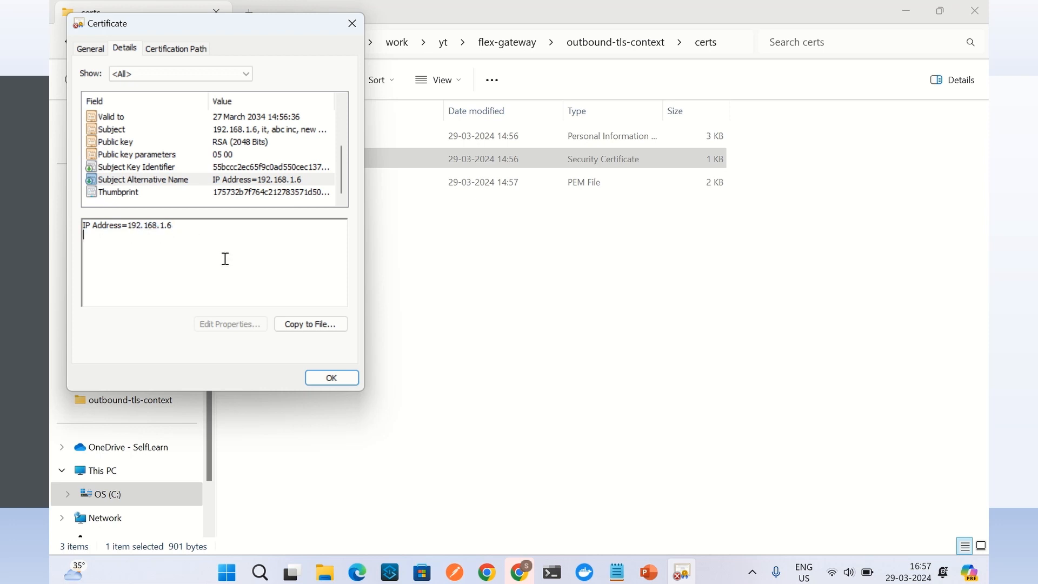
{"action": "left_click", "coordinate": [349, 383]}
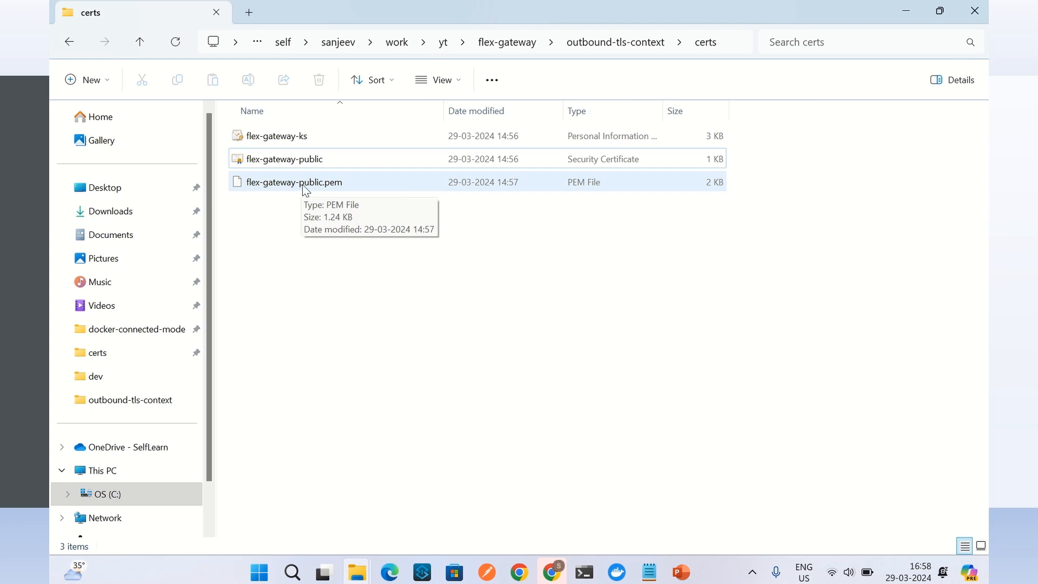
Locate the flex-gateway-public.pem file in the certs folder.
{"action": "left_click", "coordinate": [304, 186]}
{"action": "left_click", "coordinate": [316, 244]}
{"action": "left_click", "coordinate": [310, 190]}
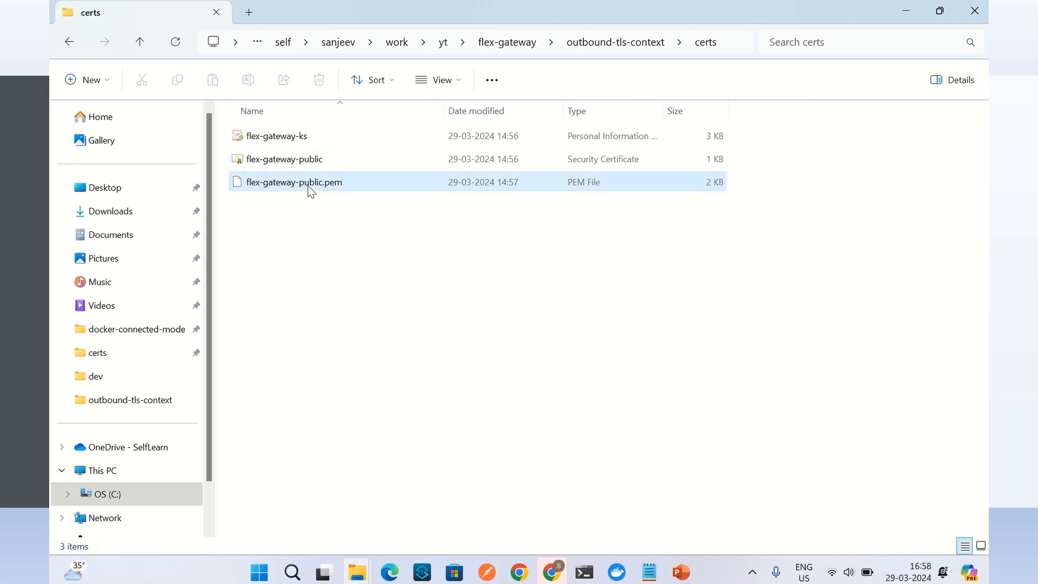
{"action": "left_click", "coordinate": [307, 211]}
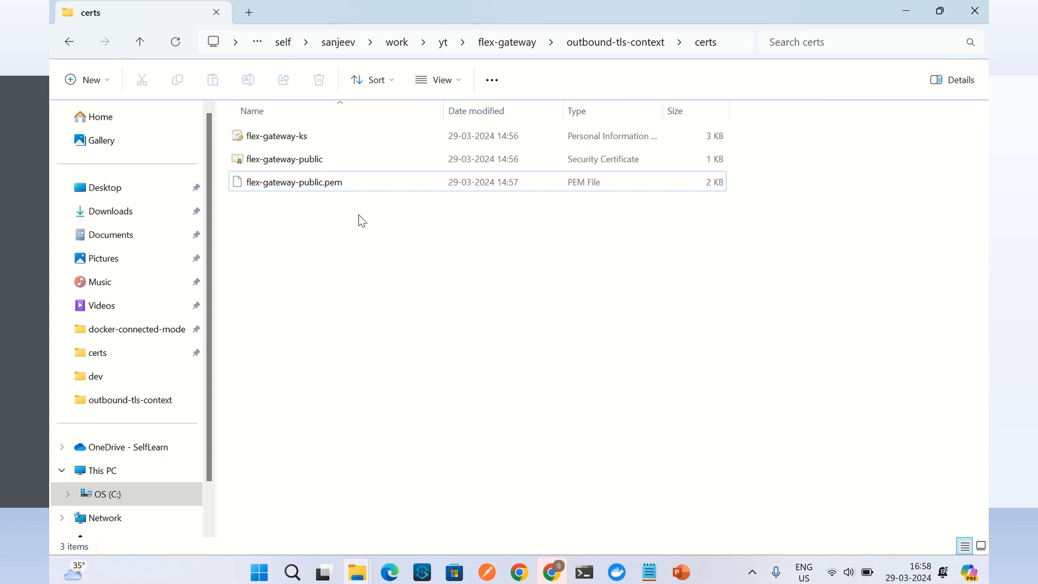
Switch to Chrome, close the Hello API certificate viewer and return to the Secret Groups page of Secrets Manager.
{"action": "left_click", "coordinate": [552, 578]}
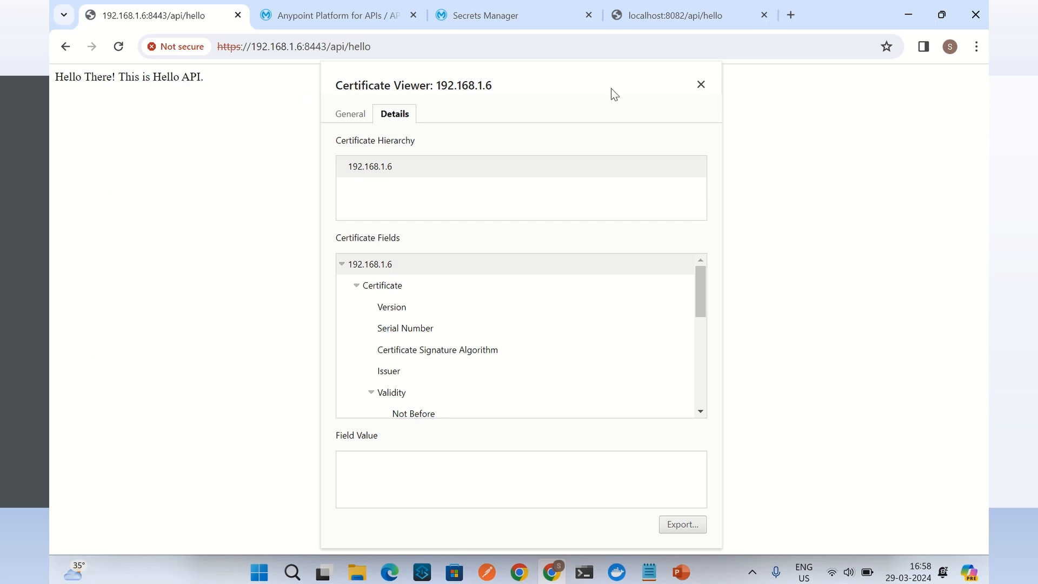
{"action": "left_click", "coordinate": [700, 85]}
{"action": "left_click", "coordinate": [349, 12]}
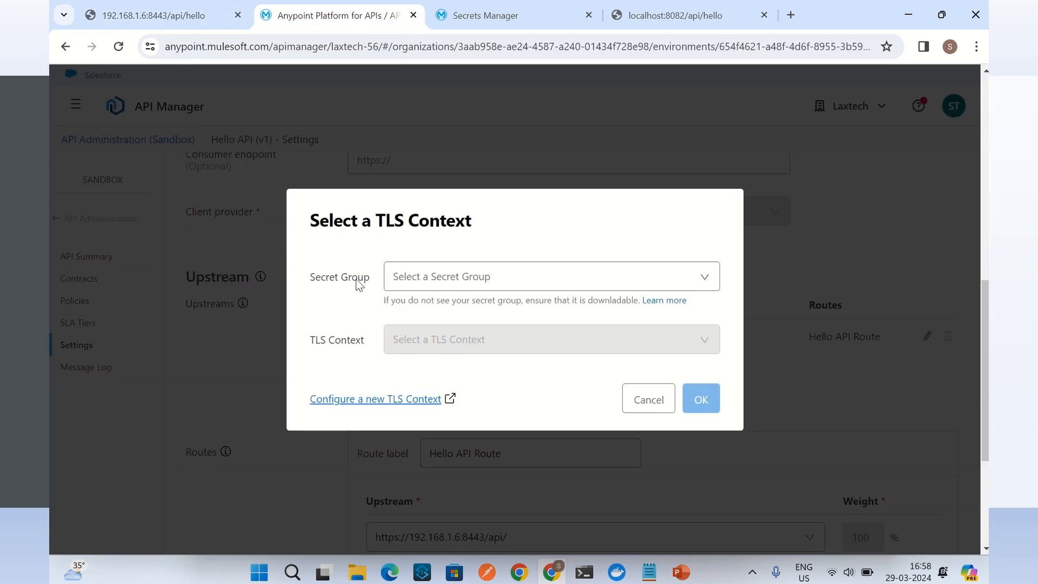
{"action": "left_click", "coordinate": [507, 15]}
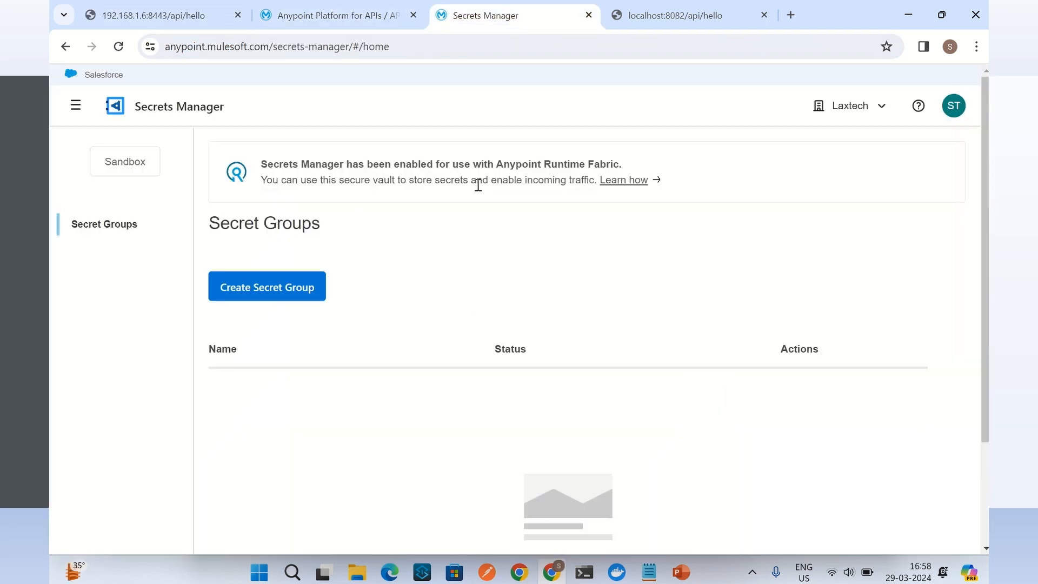
Create a new secret group named SpringBoot-SG and make it downloadable.
{"action": "left_click", "coordinate": [255, 287]}
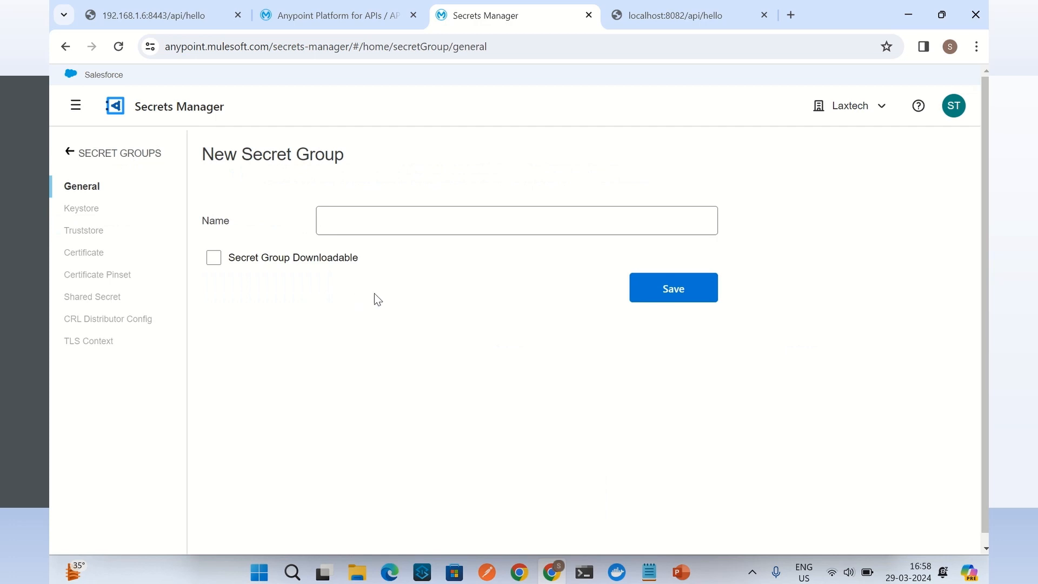
{"action": "left_click", "coordinate": [355, 218]}
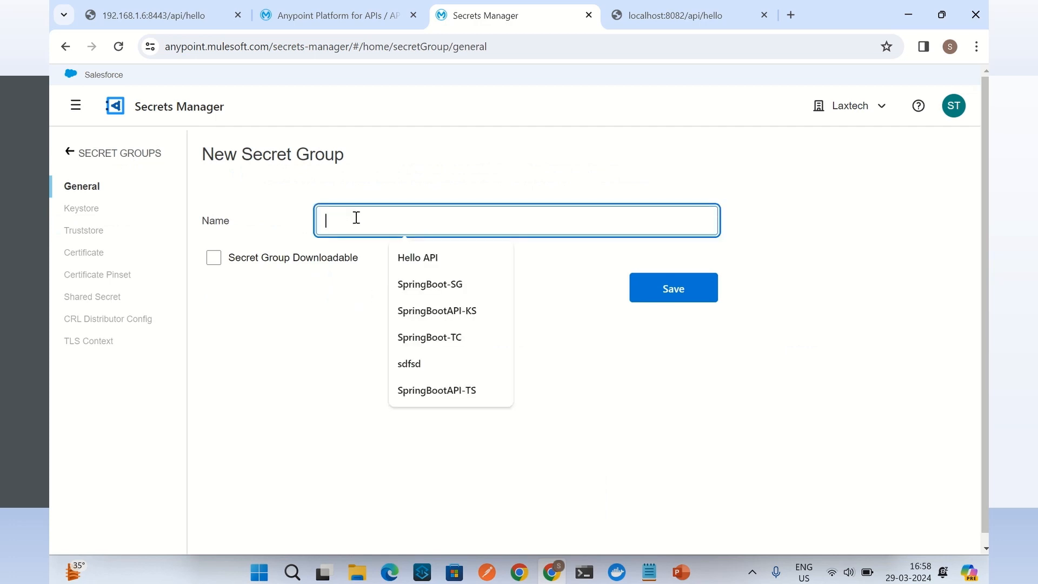
{"action": "left_click", "coordinate": [439, 289]}
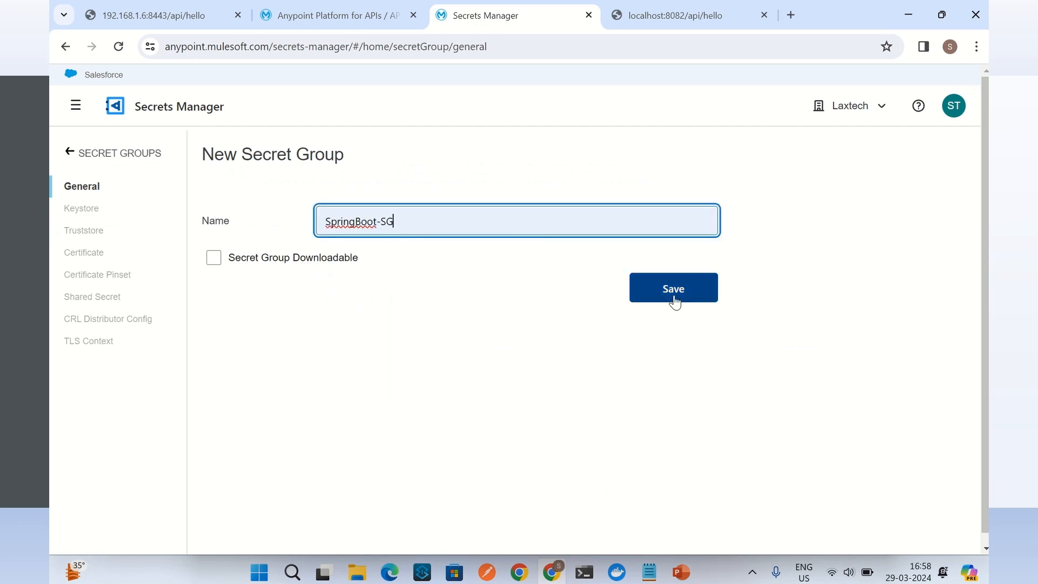
{"action": "left_click", "coordinate": [214, 259]}
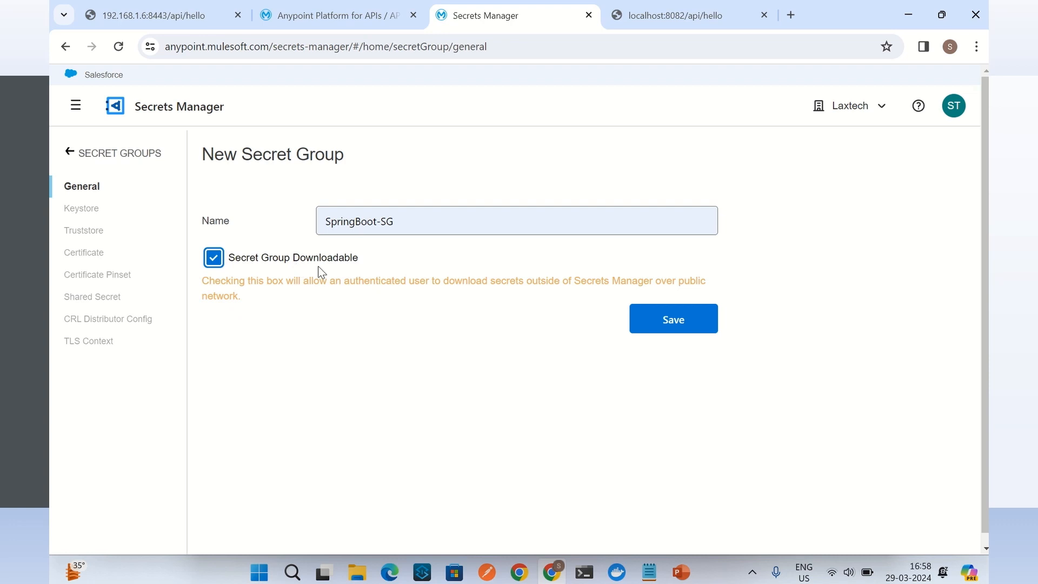
{"action": "left_click", "coordinate": [663, 324]}
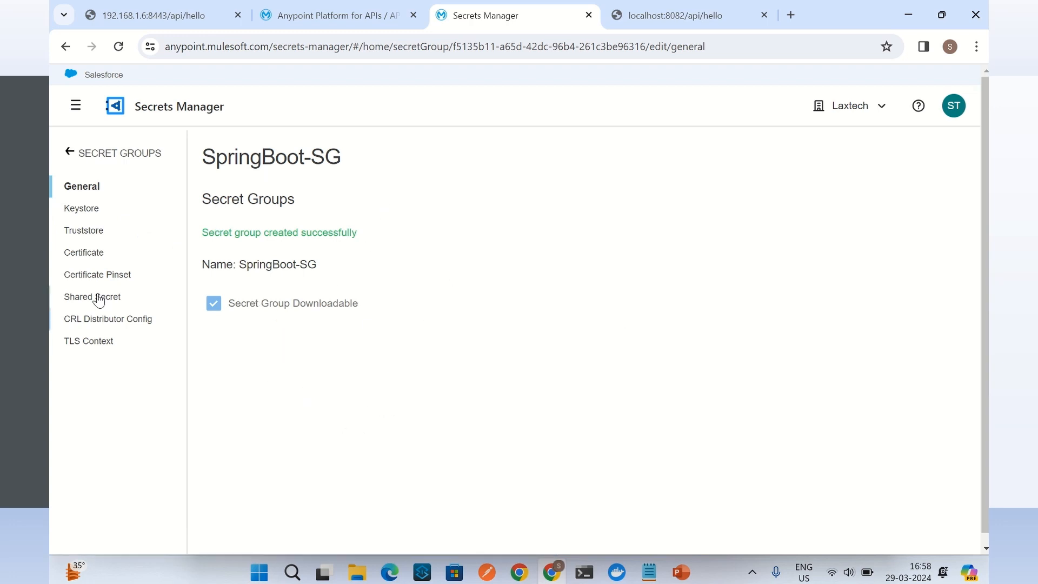
Start a new truststore in the SpringBoot-SG secret group and name it SpringBoot-TS.
{"action": "left_click", "coordinate": [90, 236]}
{"action": "left_click", "coordinate": [252, 286]}
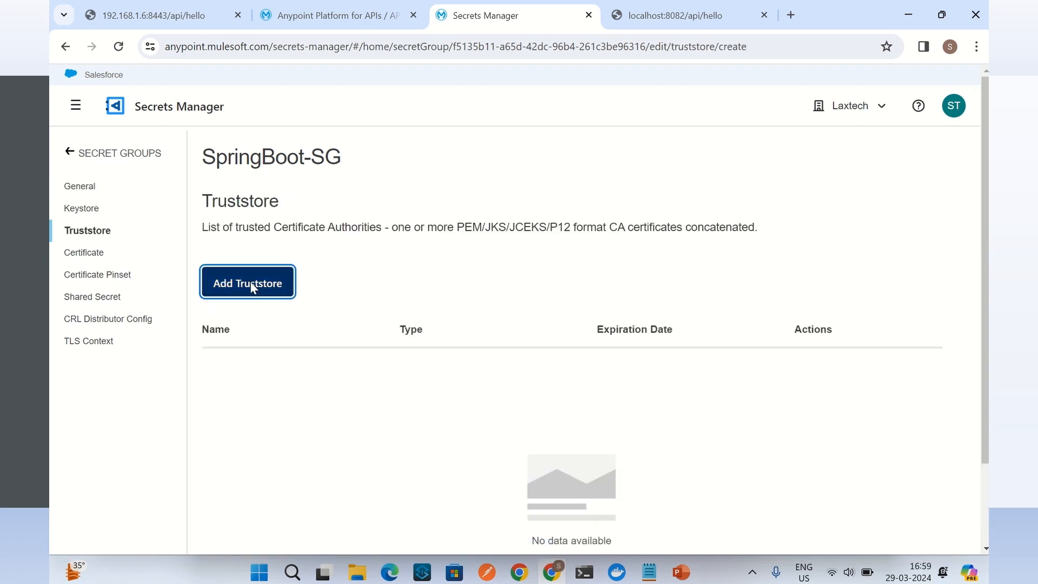
{"action": "left_click", "coordinate": [405, 288]}
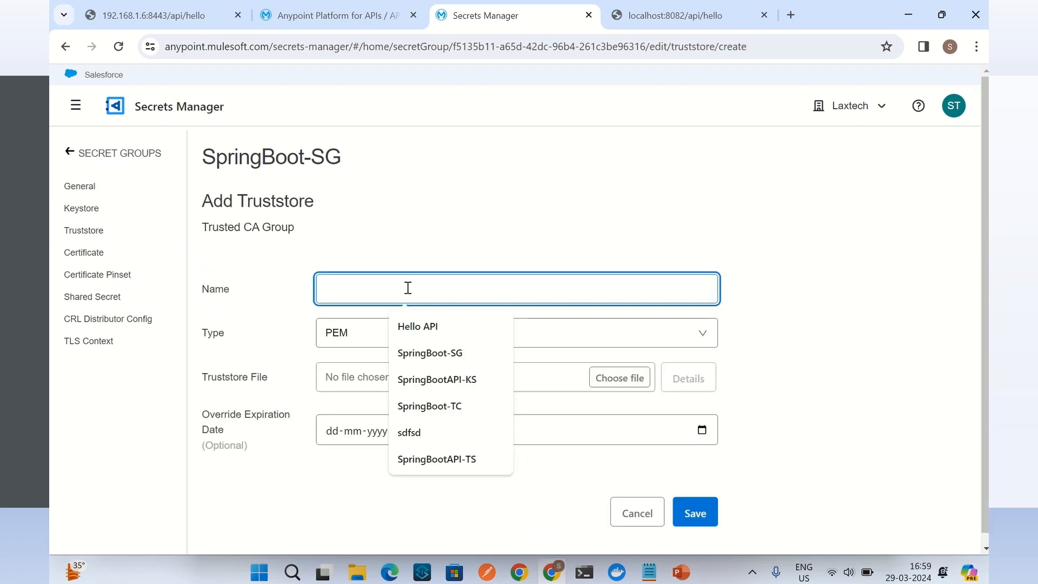
{"action": "left_click", "coordinate": [437, 406]}
{"action": "key", "text": "BackSpace"}
{"action": "type", "text": "SpringBoot-TS"}
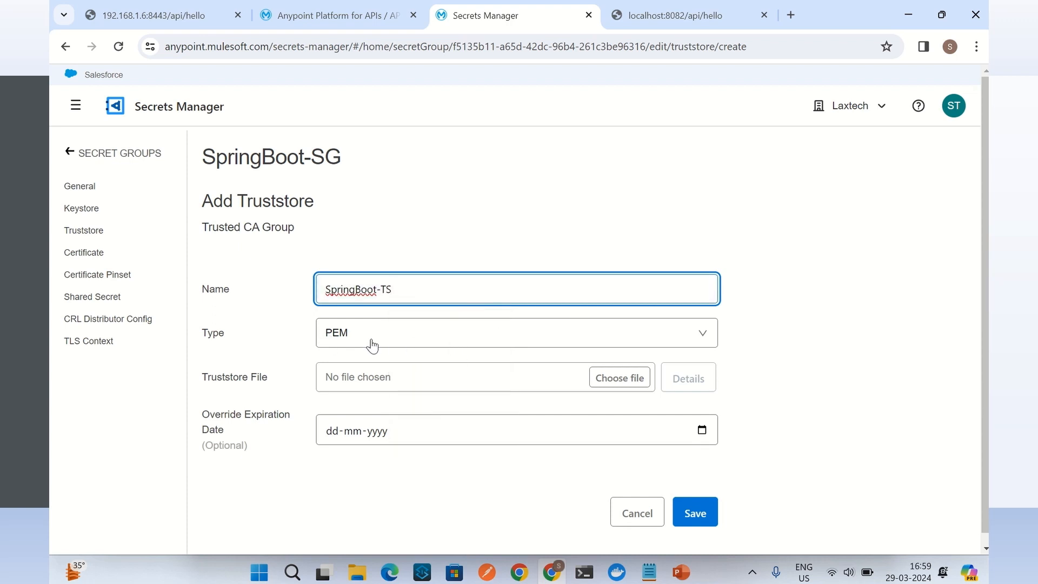
{"action": "left_click", "coordinate": [807, 331]}
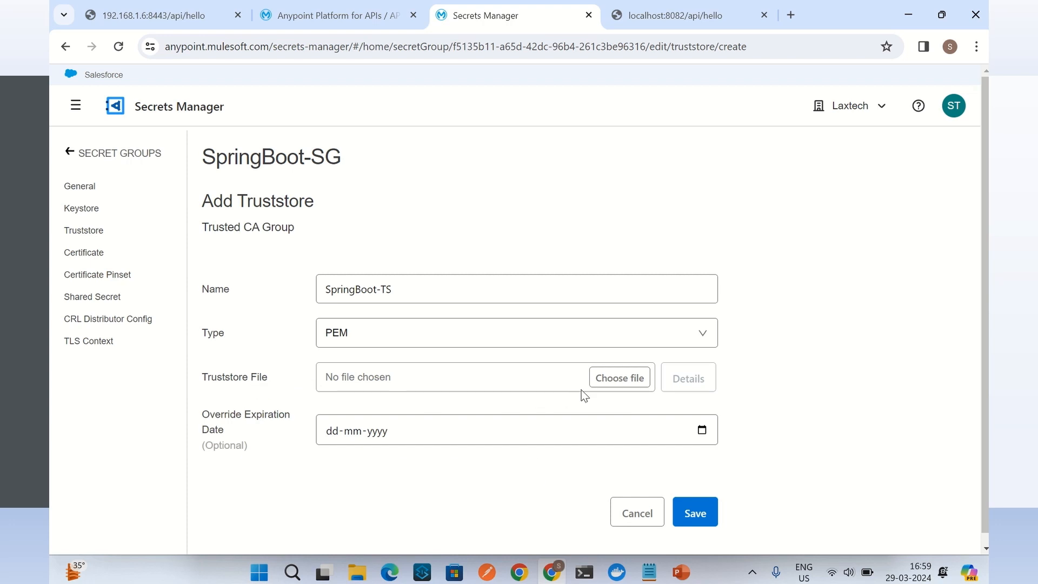
Attach flex-gateway-public.pem from the certs folder as the truststore file and save the truststore.
{"action": "left_click", "coordinate": [620, 381]}
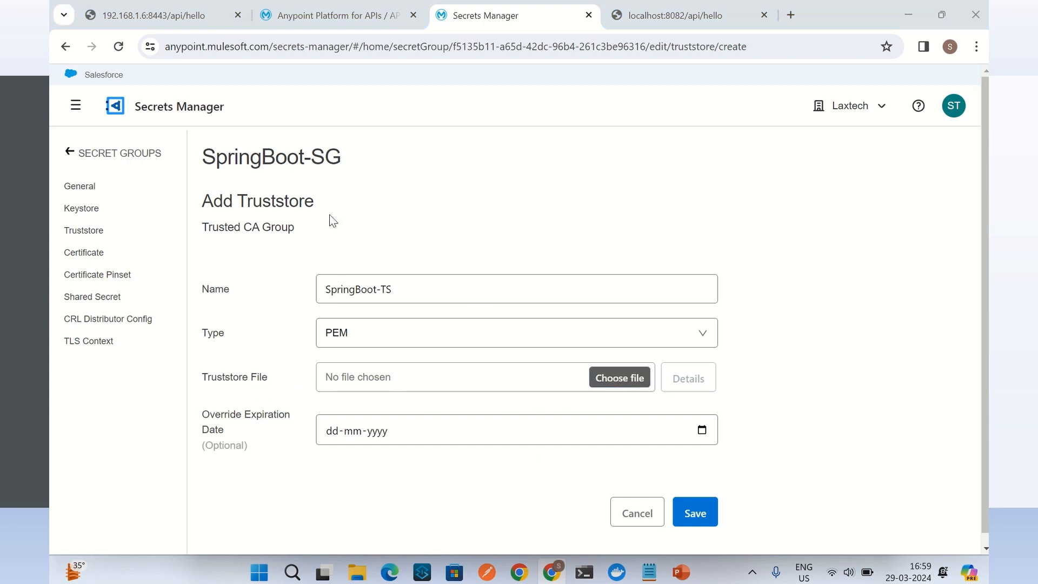
{"action": "left_click", "coordinate": [272, 169]}
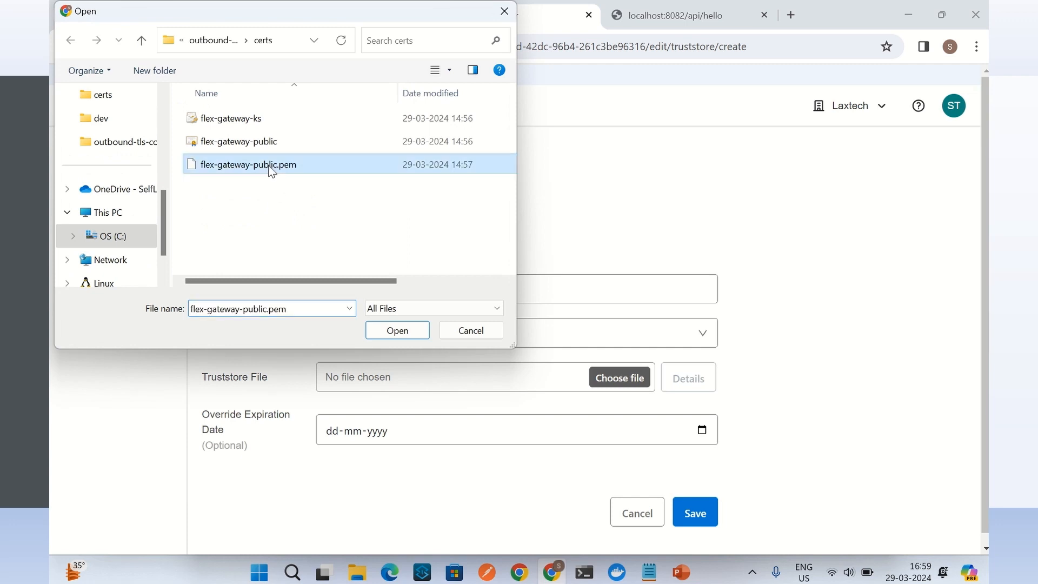
{"action": "left_click", "coordinate": [397, 330]}
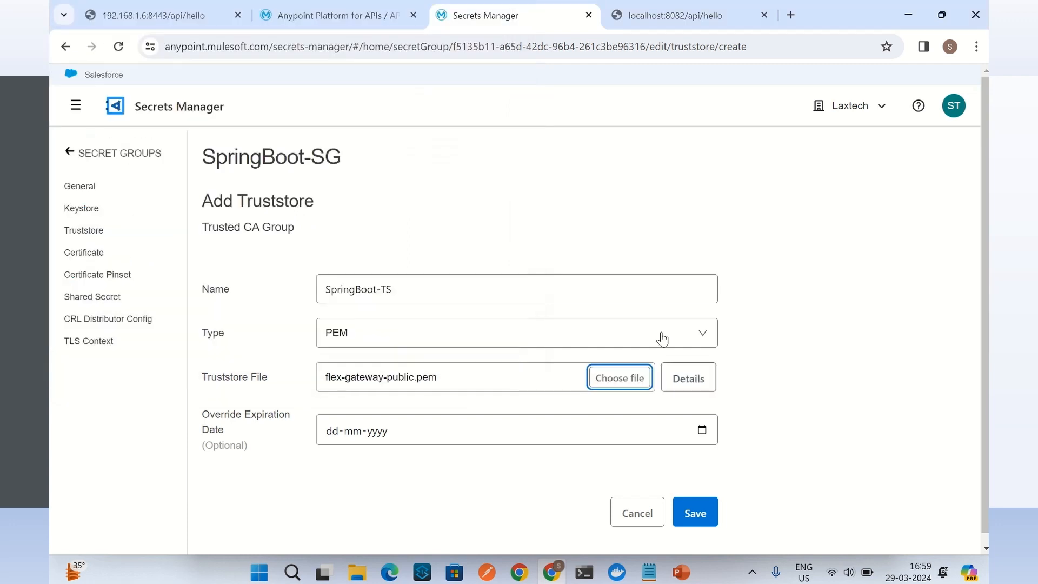
{"action": "left_click", "coordinate": [766, 345]}
{"action": "scroll", "coordinate": [776, 347], "scroll_direction": "down", "scroll_amount": 1}
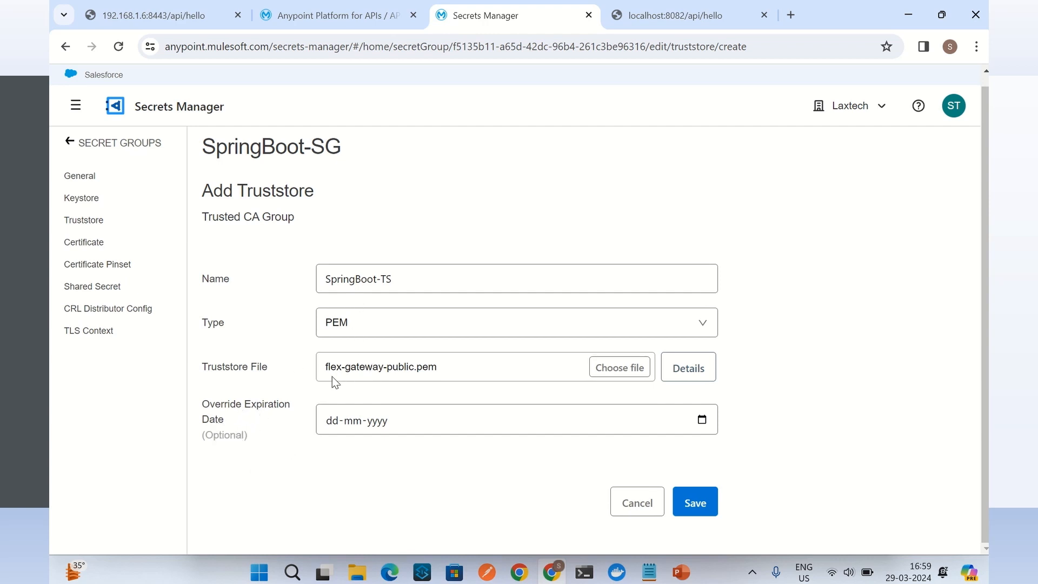
{"action": "left_click", "coordinate": [692, 503]}
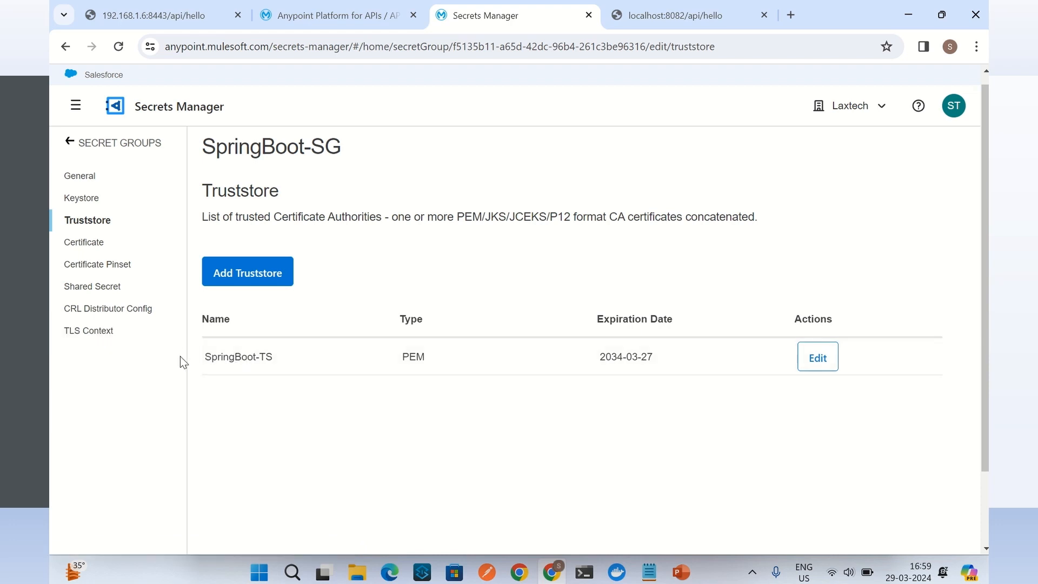
Start a new TLS context in SpringBoot-SG, named SpringBoot-TC, with Flex Gateway as its target.
{"action": "left_click", "coordinate": [94, 335]}
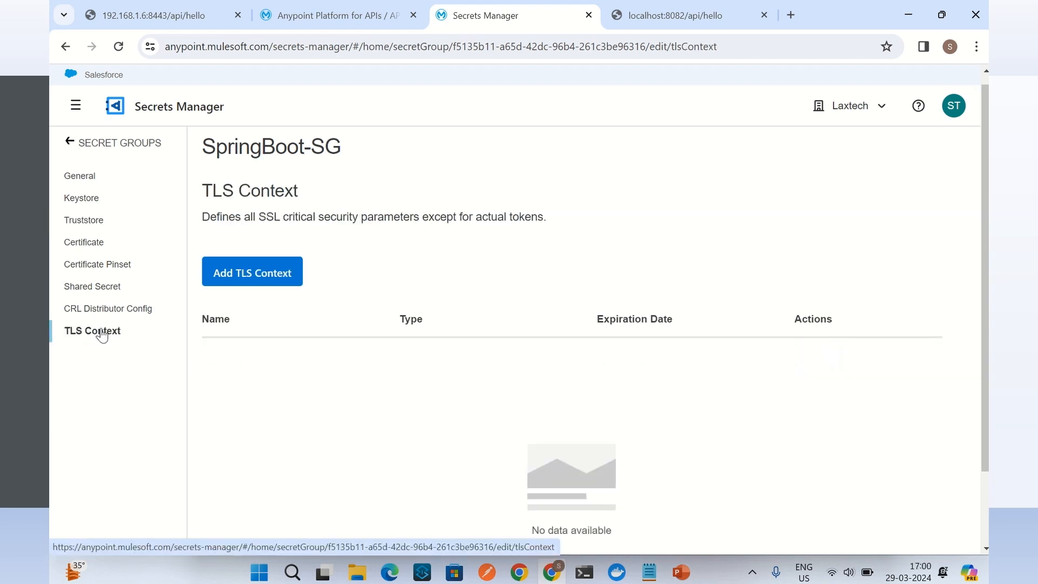
{"action": "left_click", "coordinate": [261, 273]}
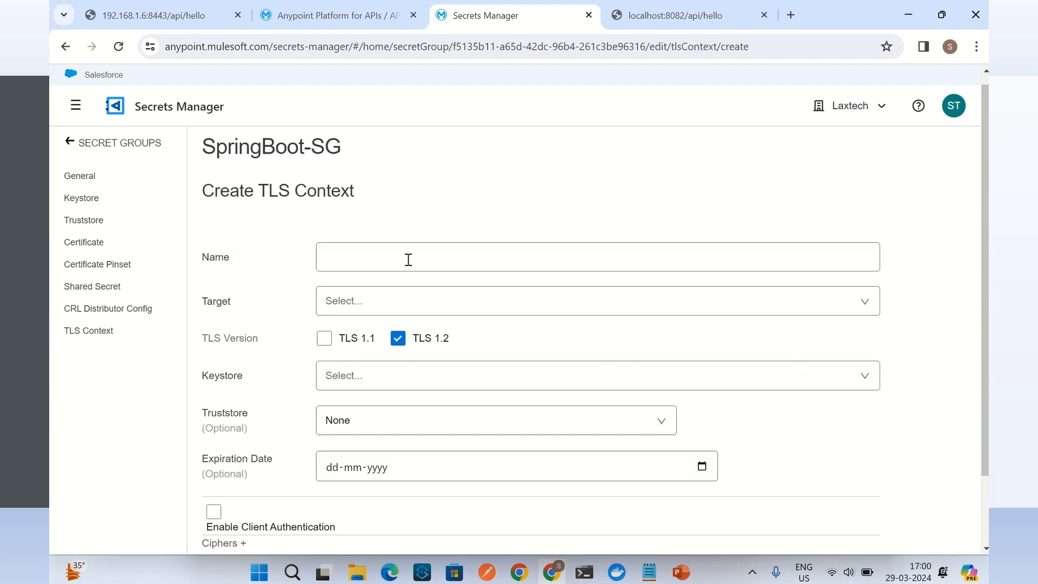
{"action": "left_click", "coordinate": [411, 258]}
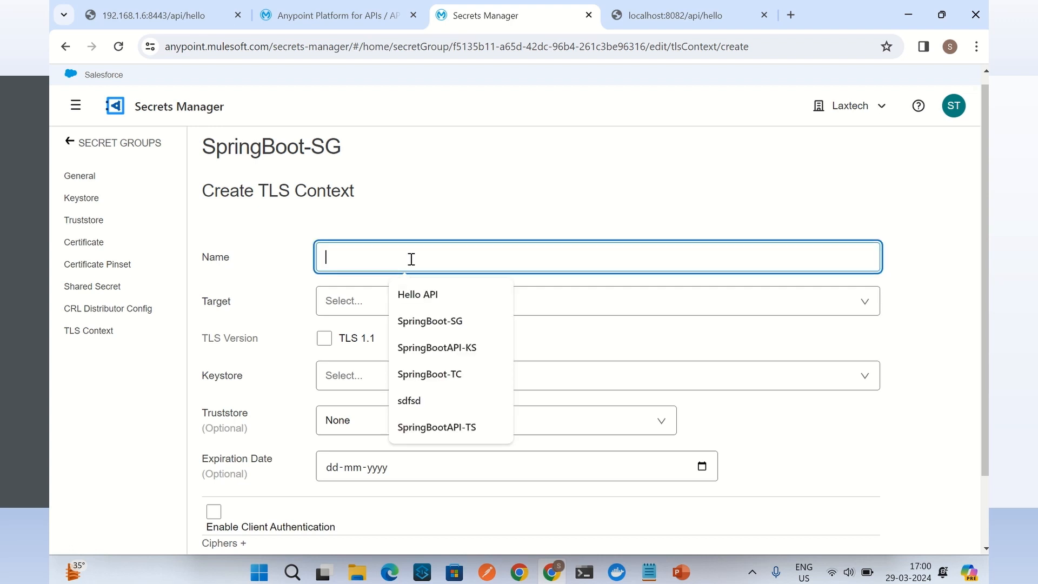
{"action": "left_click", "coordinate": [448, 376]}
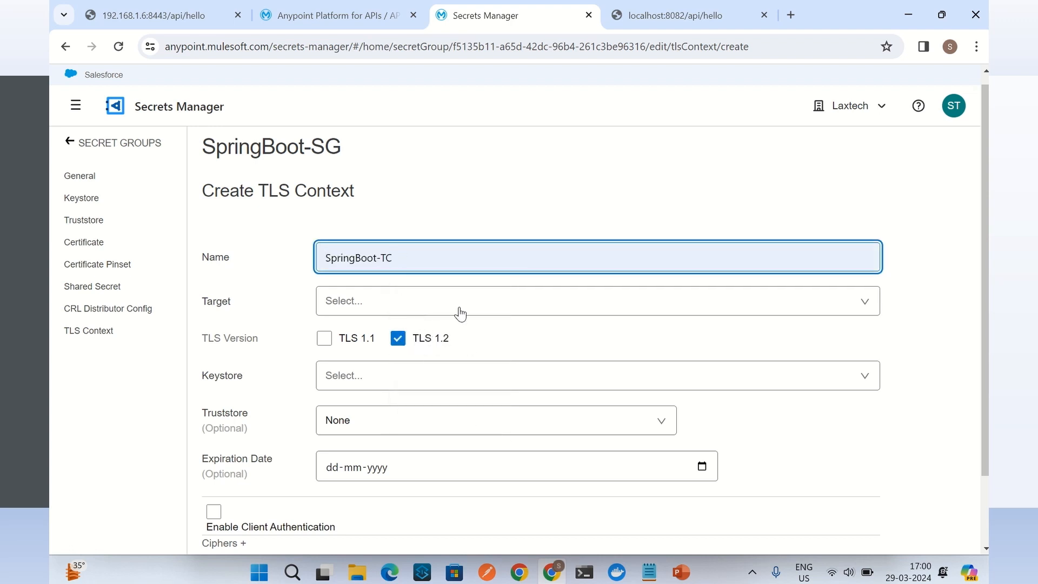
{"action": "left_click", "coordinate": [392, 294]}
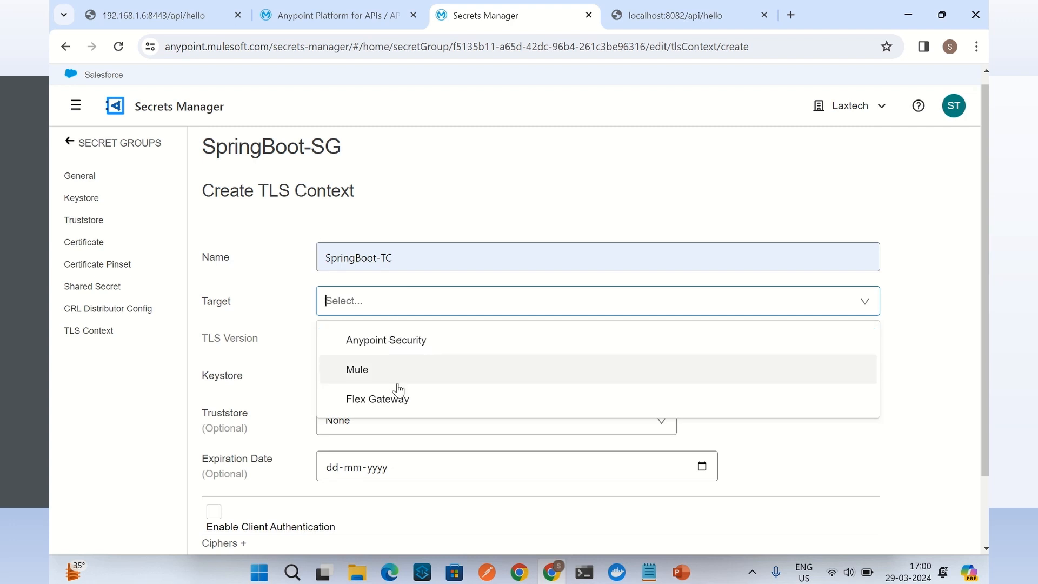
{"action": "left_click", "coordinate": [380, 400]}
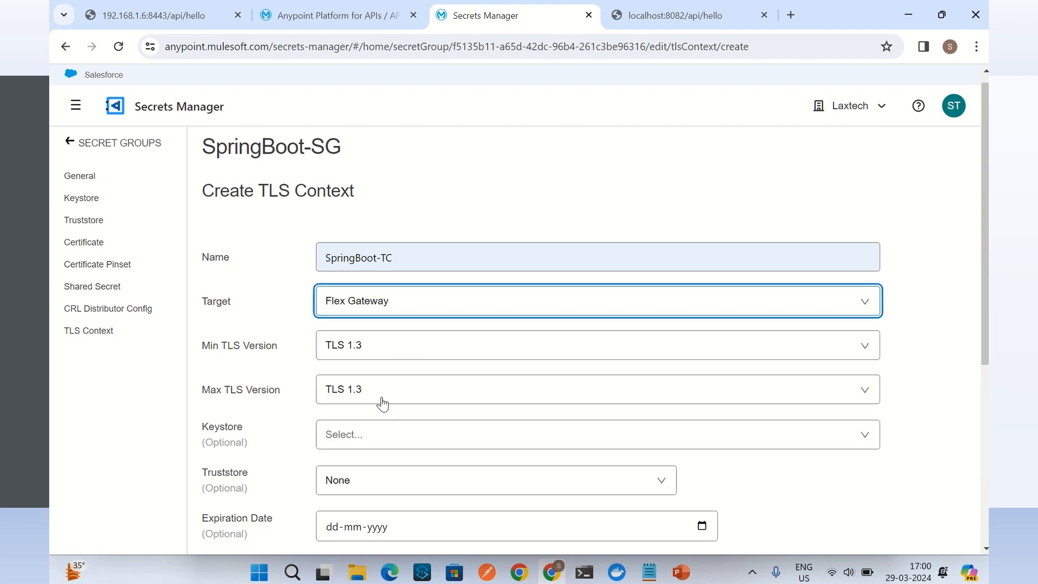
Set the TLS context's minimum TLS version to TLS 1.1 and assign SpringBoot-TS as its truststore.
{"action": "left_click", "coordinate": [381, 349]}
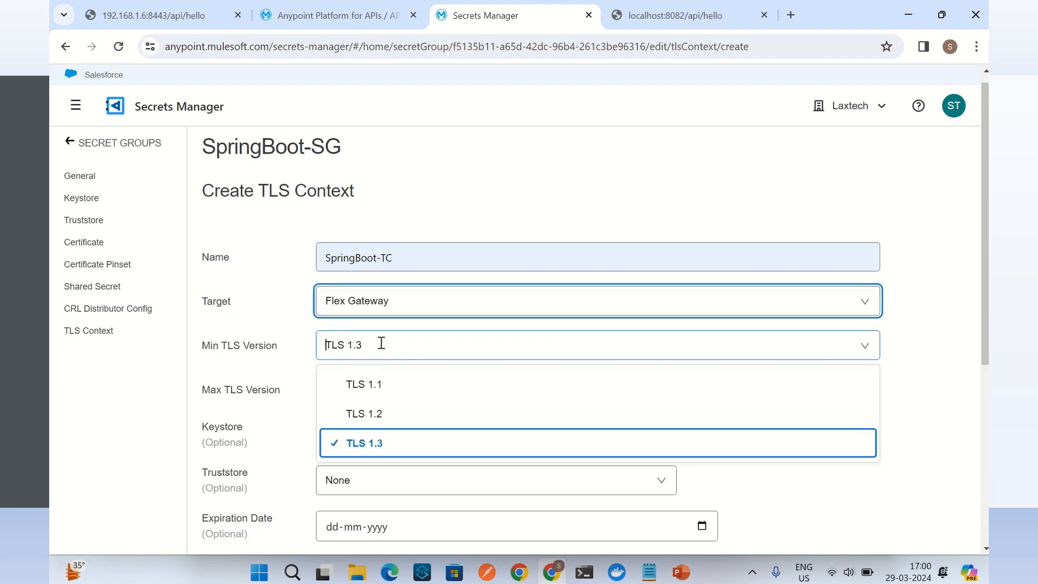
{"action": "left_click", "coordinate": [373, 388]}
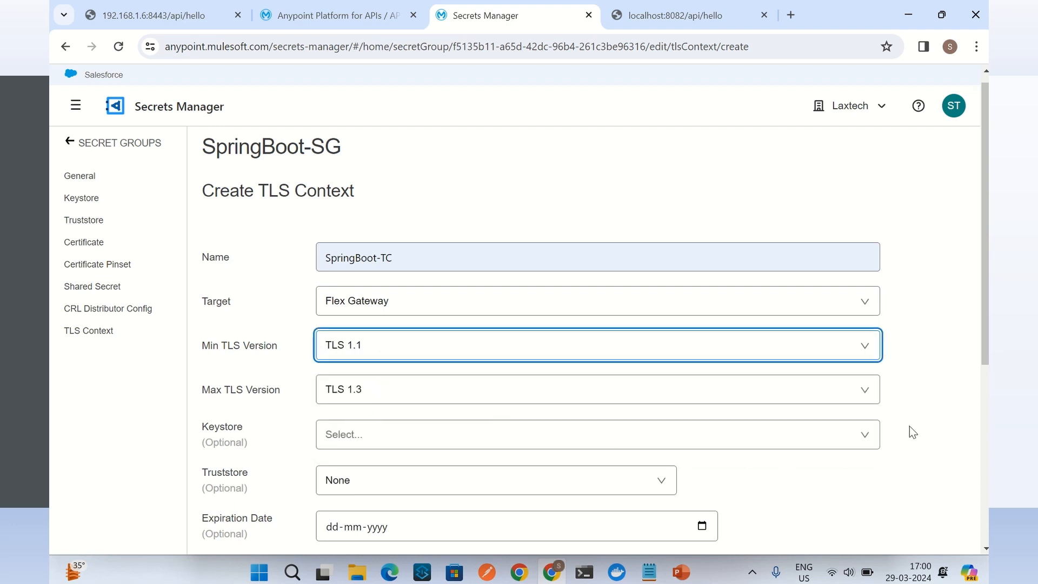
{"action": "left_click", "coordinate": [930, 421]}
{"action": "scroll", "coordinate": [935, 427], "scroll_direction": "down", "scroll_amount": 3}
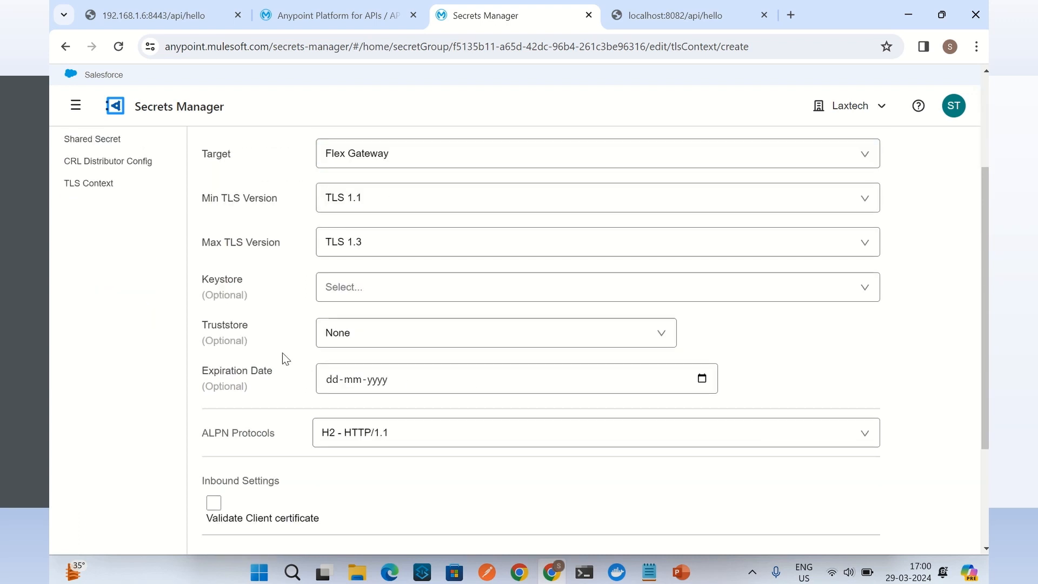
{"action": "left_click", "coordinate": [369, 336]}
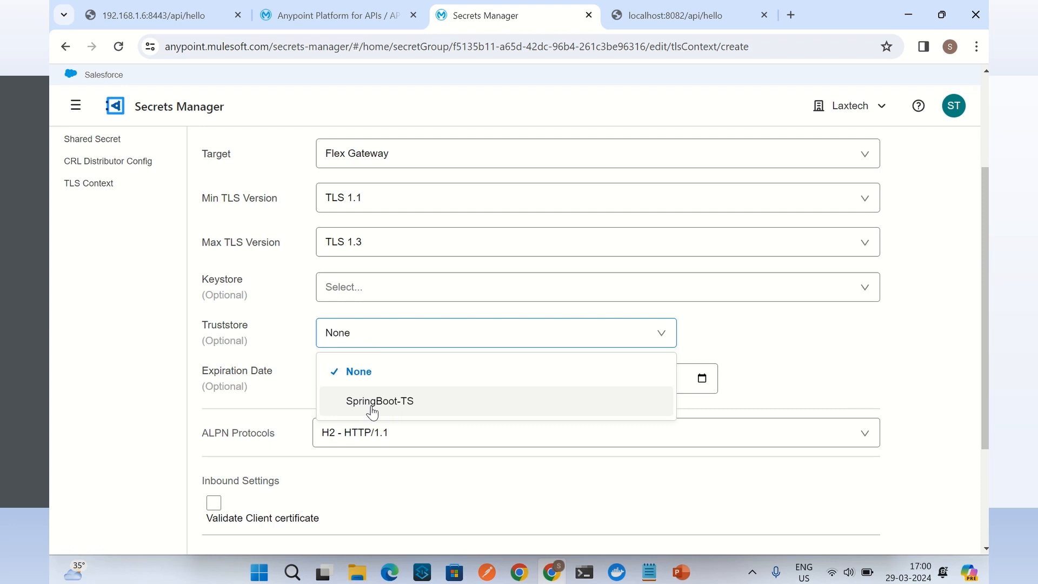
{"action": "left_click", "coordinate": [401, 413]}
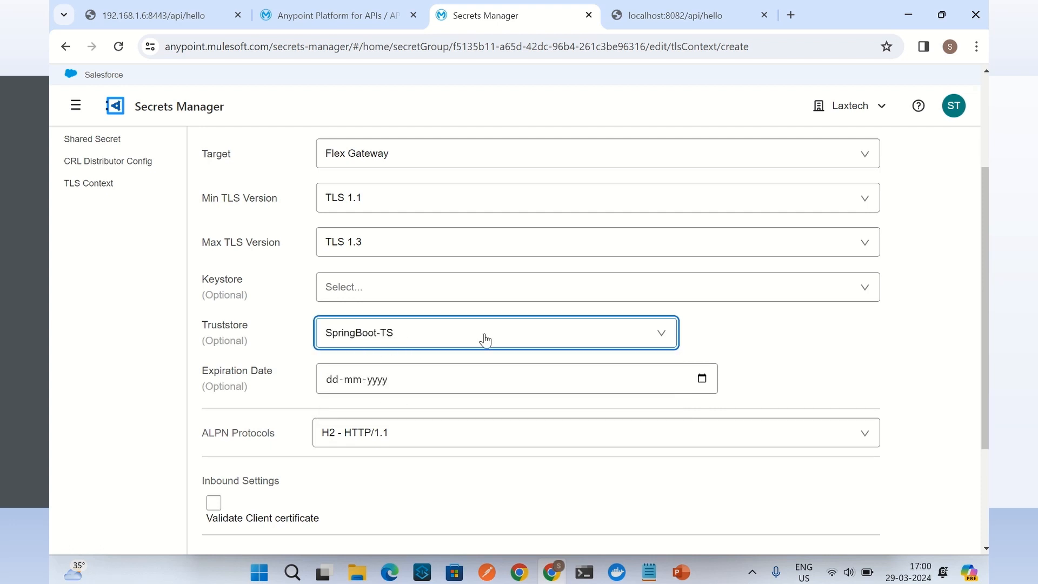
{"action": "left_click", "coordinate": [795, 351]}
Enable the weak cipher TLS RSA WITH AES 256 CBC SHA for the TLS context and save the context.
{"action": "scroll", "coordinate": [799, 351], "scroll_direction": "down", "scroll_amount": 1}
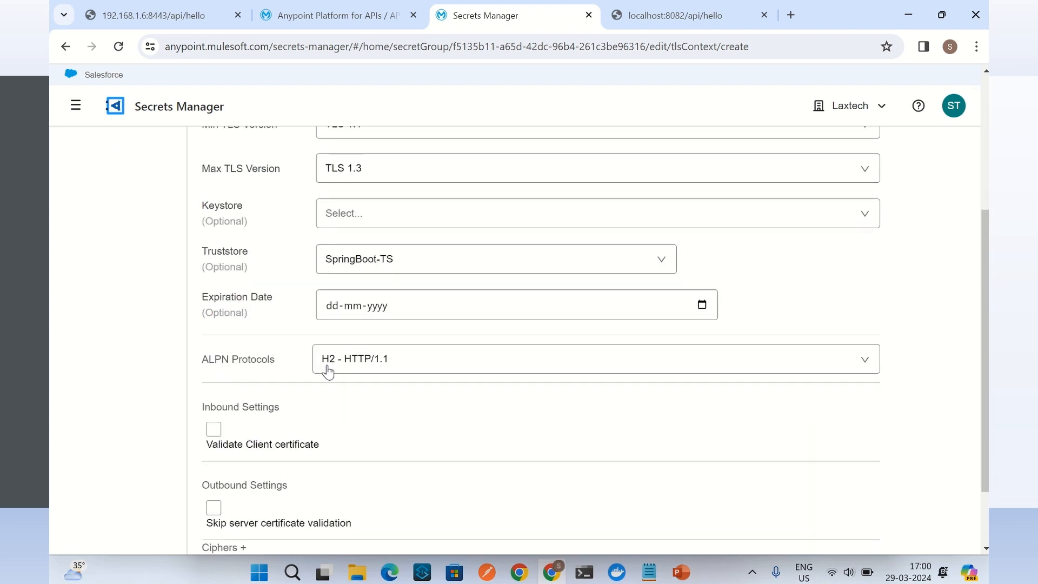
{"action": "scroll", "coordinate": [303, 392], "scroll_direction": "down", "scroll_amount": 2}
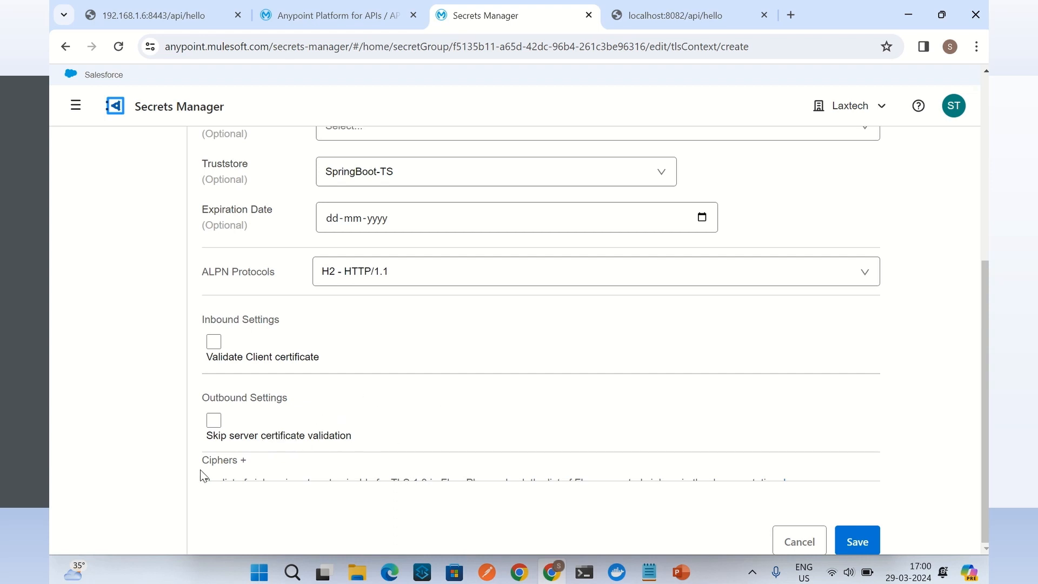
{"action": "left_click", "coordinate": [228, 468]}
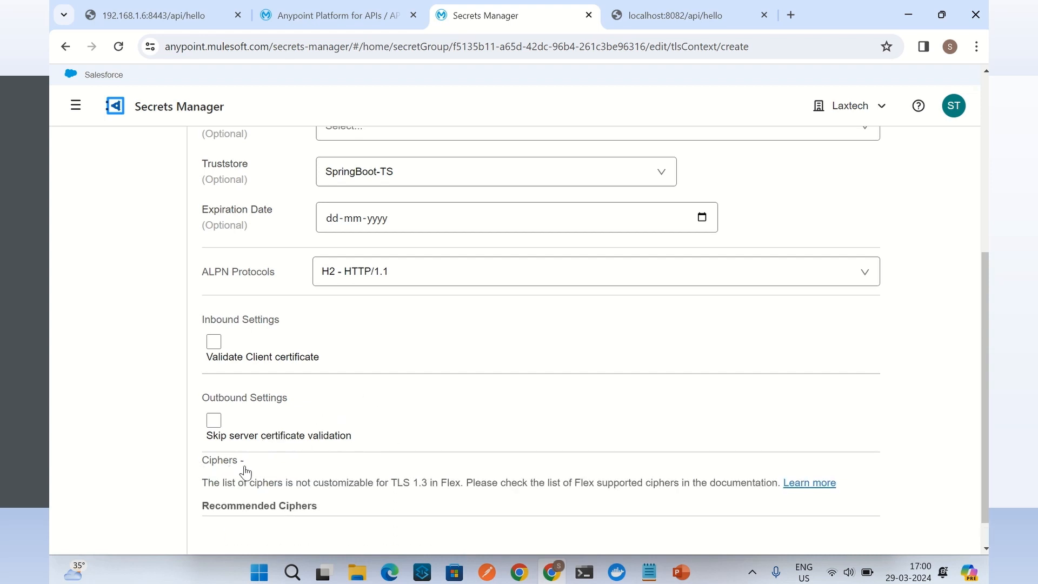
{"action": "scroll", "coordinate": [243, 462], "scroll_direction": "down", "scroll_amount": 5}
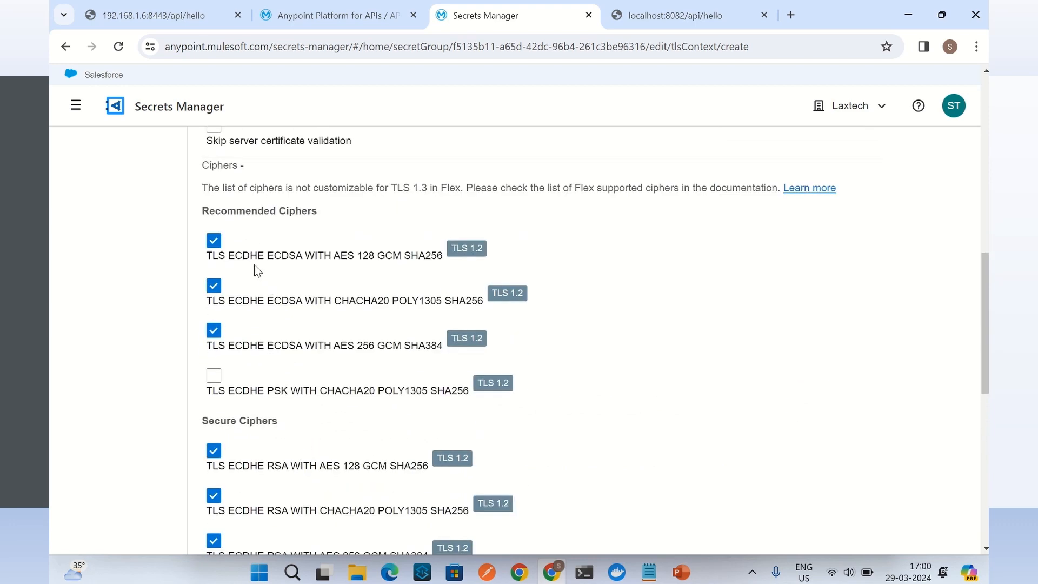
{"action": "scroll", "coordinate": [384, 400], "scroll_direction": "down", "scroll_amount": 4}
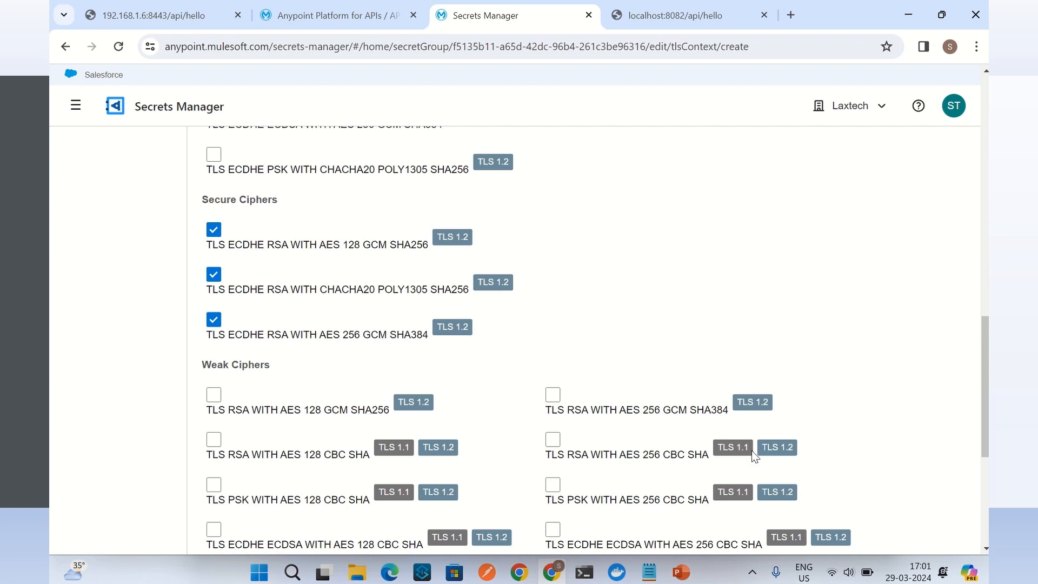
{"action": "left_click", "coordinate": [612, 453]}
{"action": "scroll", "coordinate": [862, 359], "scroll_direction": "down", "scroll_amount": 5}
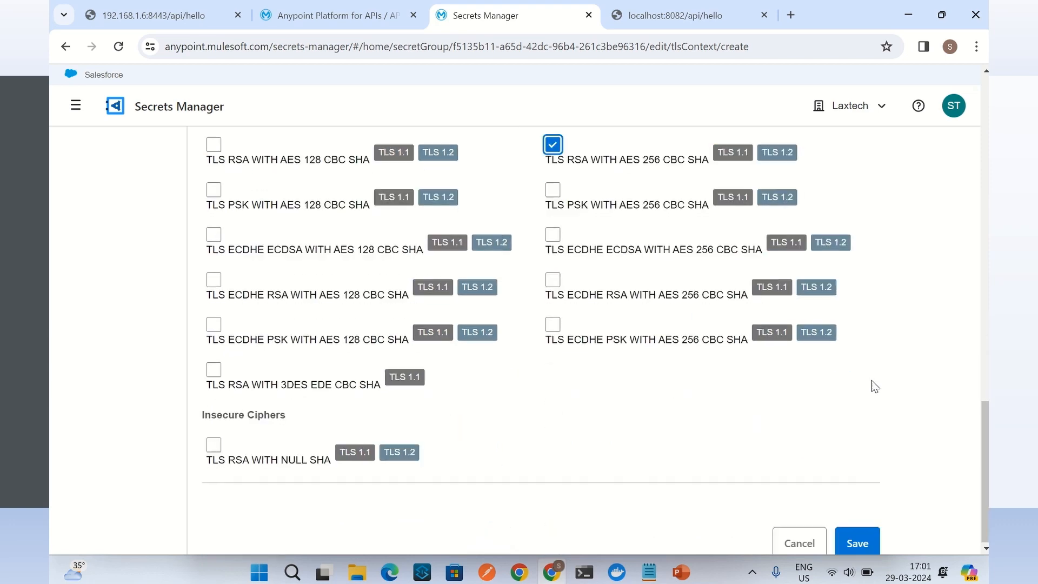
{"action": "left_click", "coordinate": [857, 541]}
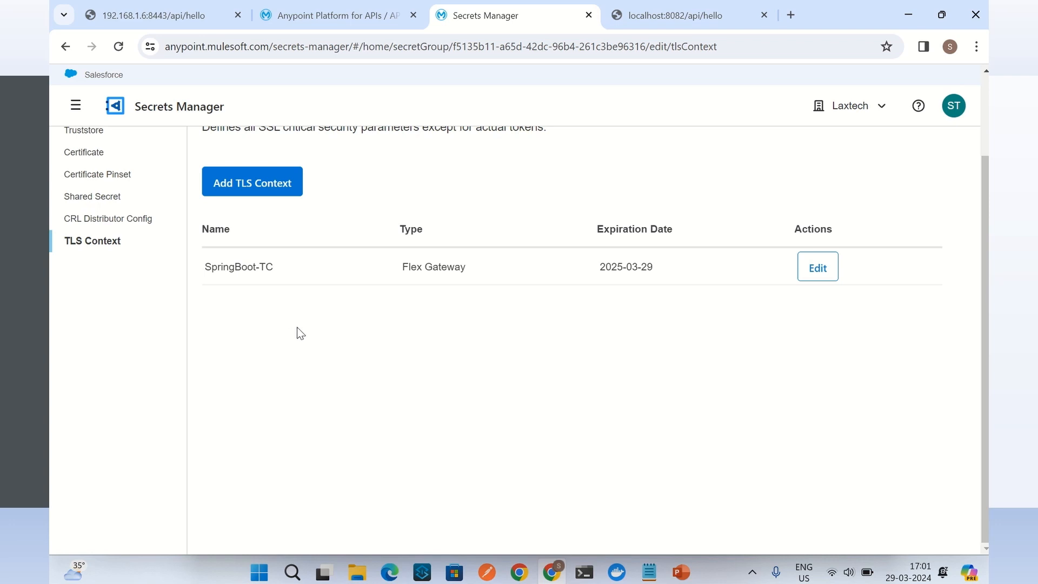
In API Manager, assign TLS context SpringBoot-TC from secret group SpringBoot-SG to the Hello API upstream, and save and apply the settings.
{"action": "left_click", "coordinate": [335, 14]}
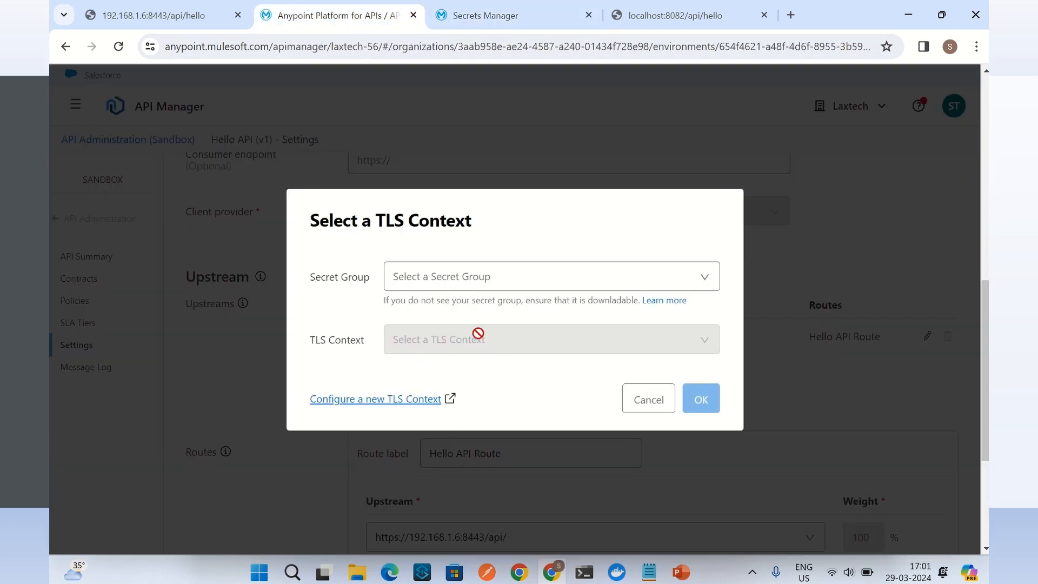
{"action": "left_click", "coordinate": [476, 278]}
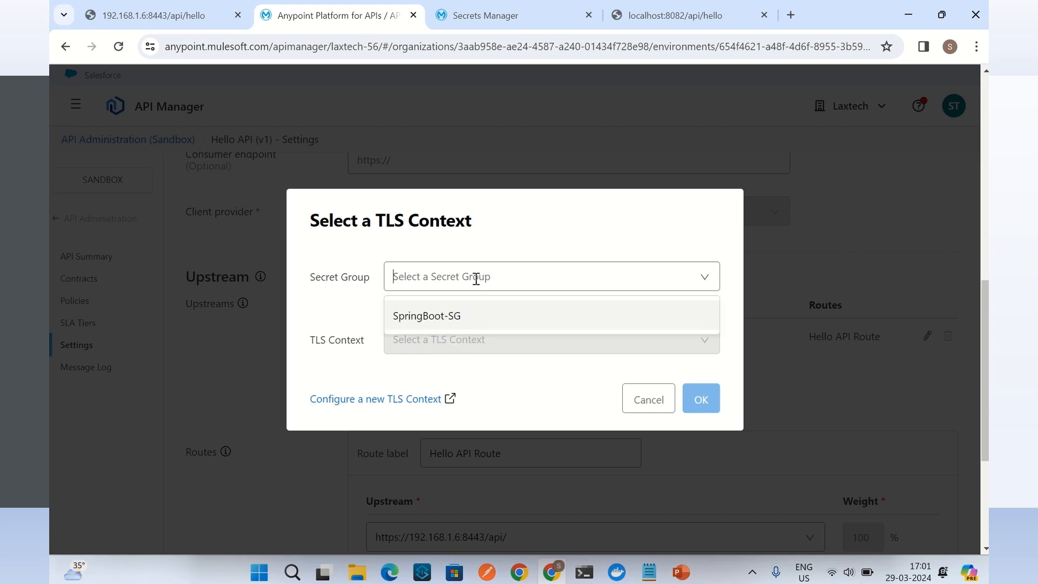
{"action": "left_click", "coordinate": [446, 325]}
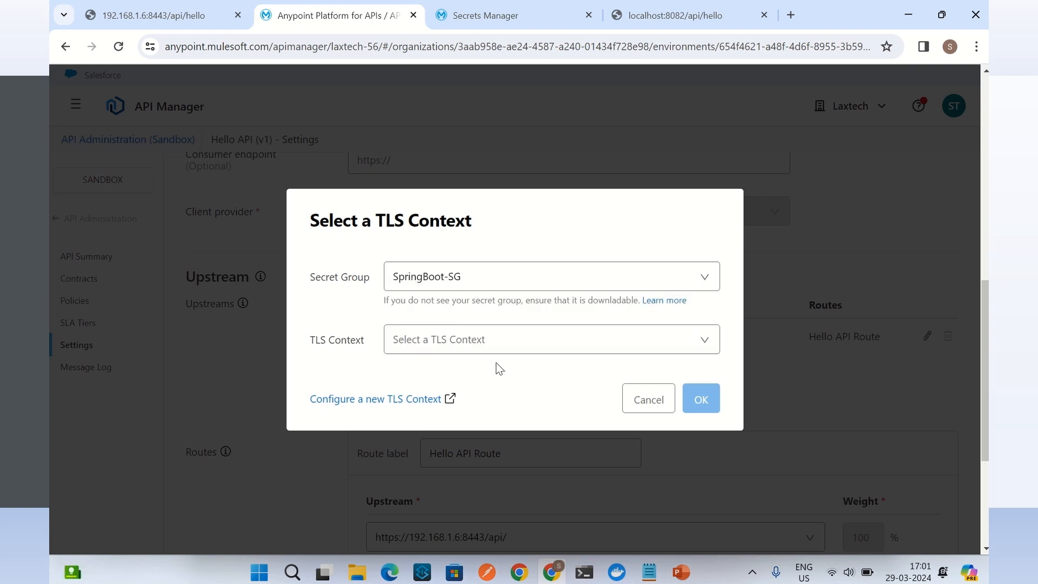
{"action": "left_click", "coordinate": [450, 339]}
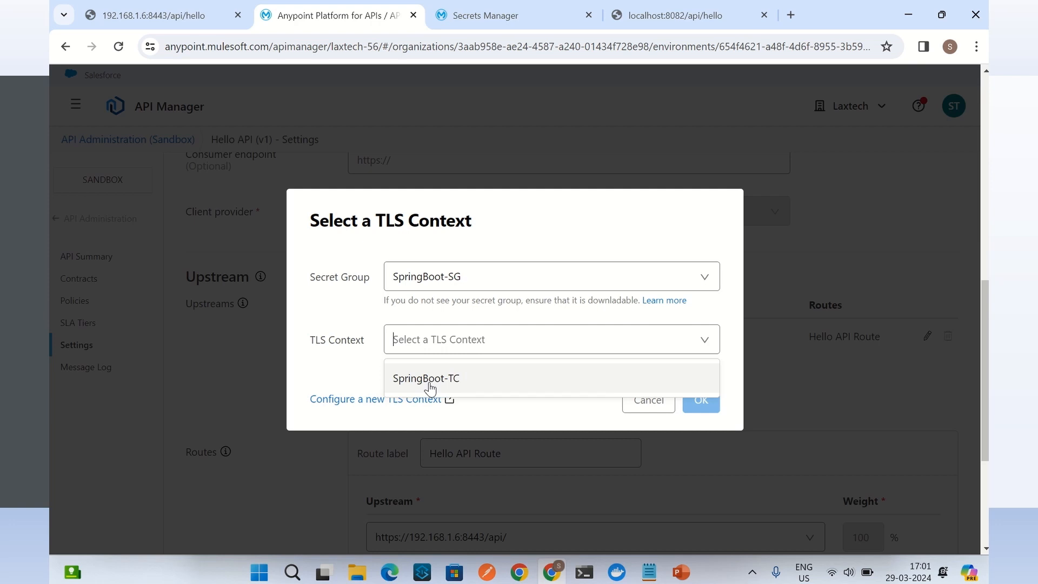
{"action": "left_click", "coordinate": [461, 385]}
{"action": "left_click", "coordinate": [699, 398]}
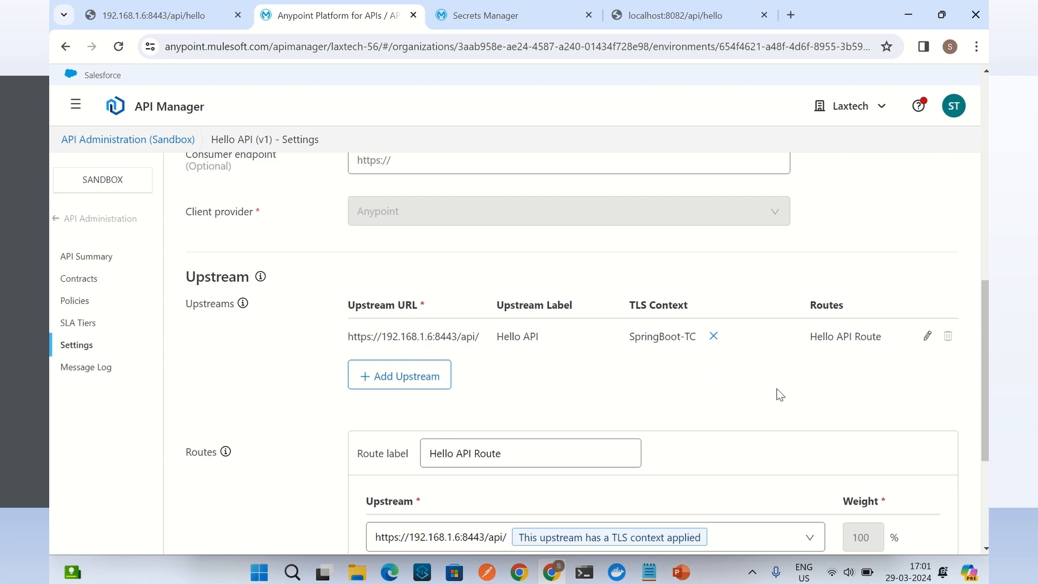
{"action": "scroll", "coordinate": [779, 391], "scroll_direction": "down", "scroll_amount": 4}
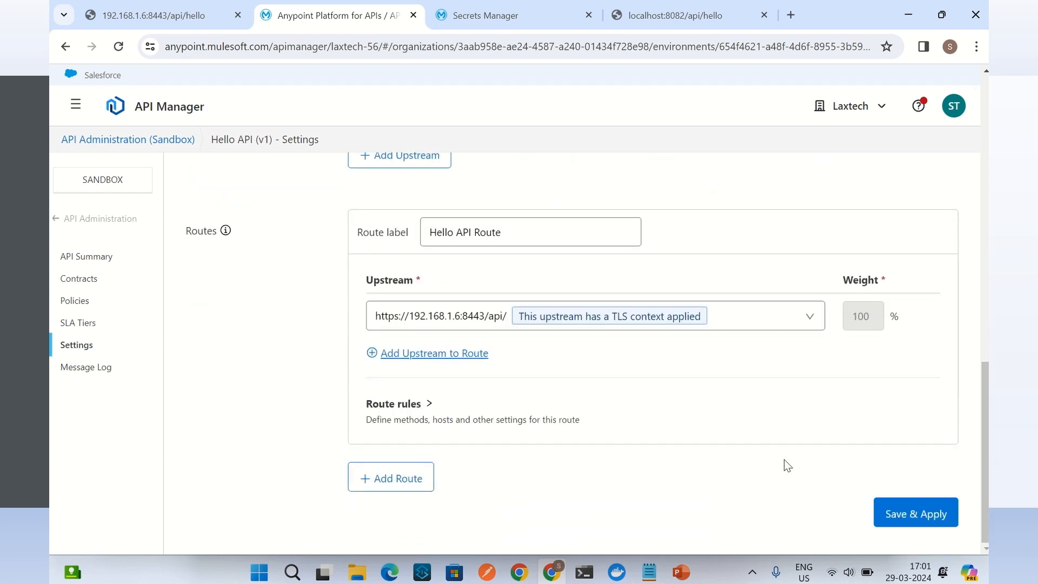
{"action": "left_click", "coordinate": [915, 512]}
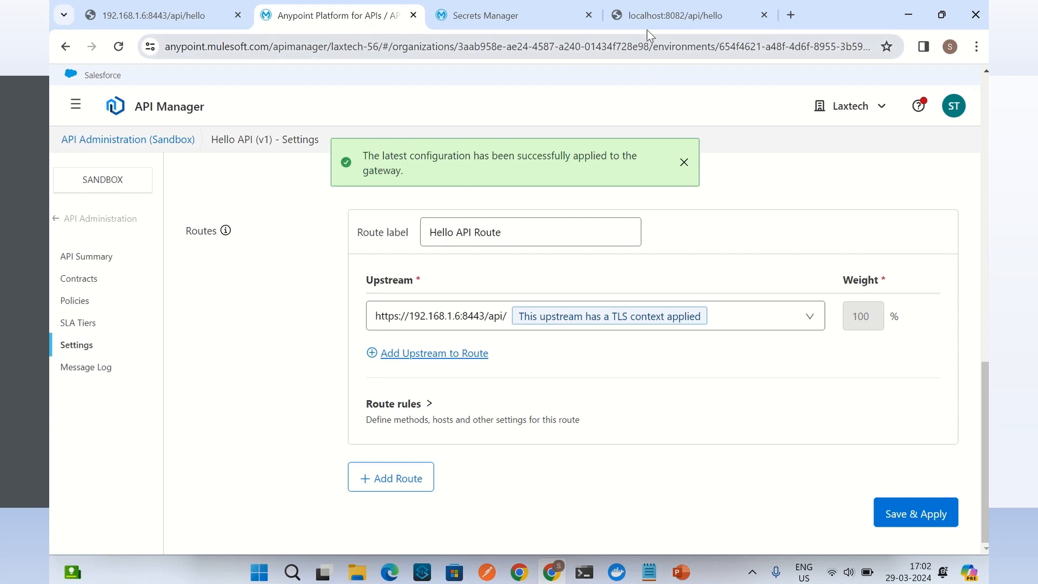
Request localhost:8082/api/hello again to test the API through the gateway.
{"action": "left_click", "coordinate": [665, 15]}
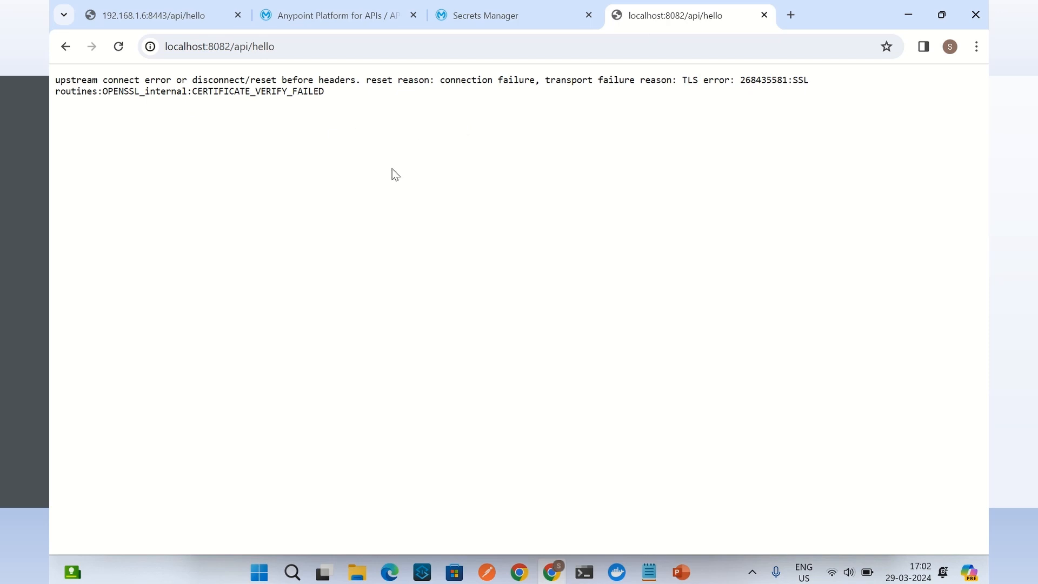
{"action": "left_click", "coordinate": [303, 48]}
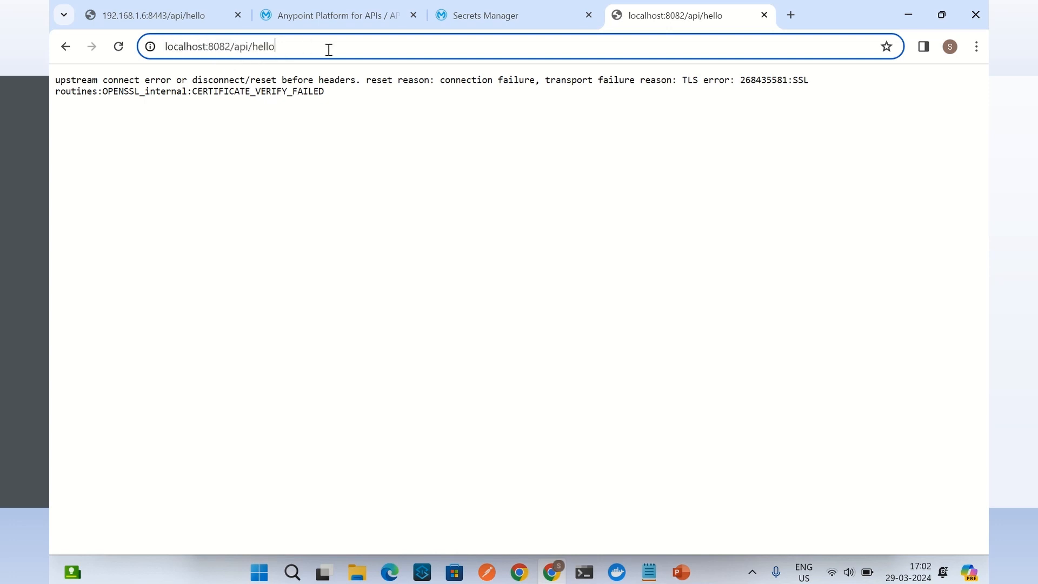
{"action": "key", "text": "Return"}
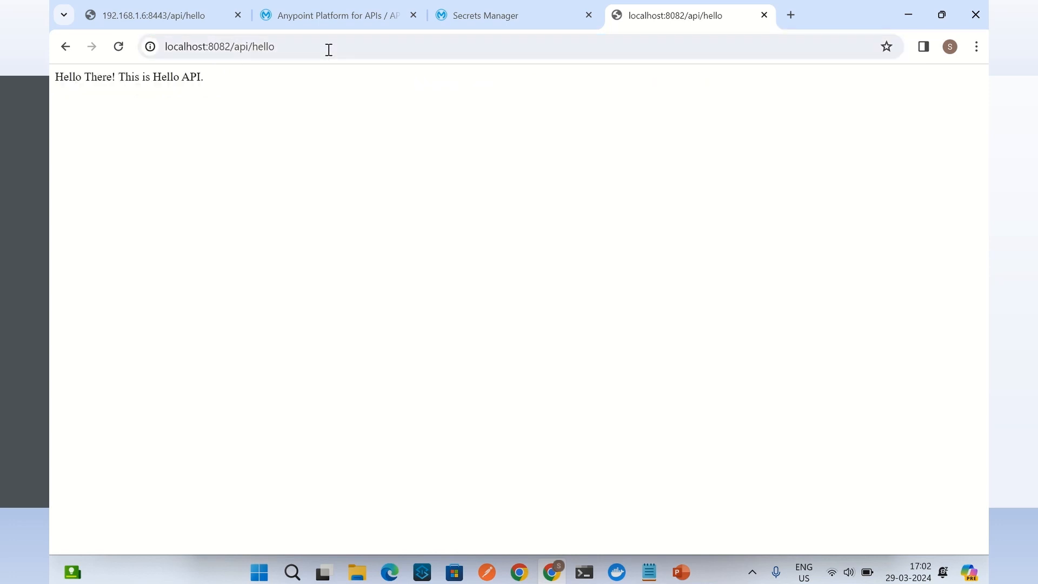
{"action": "left_click_drag", "start_coordinate": [234, 79], "coordinate": [57, 77]}
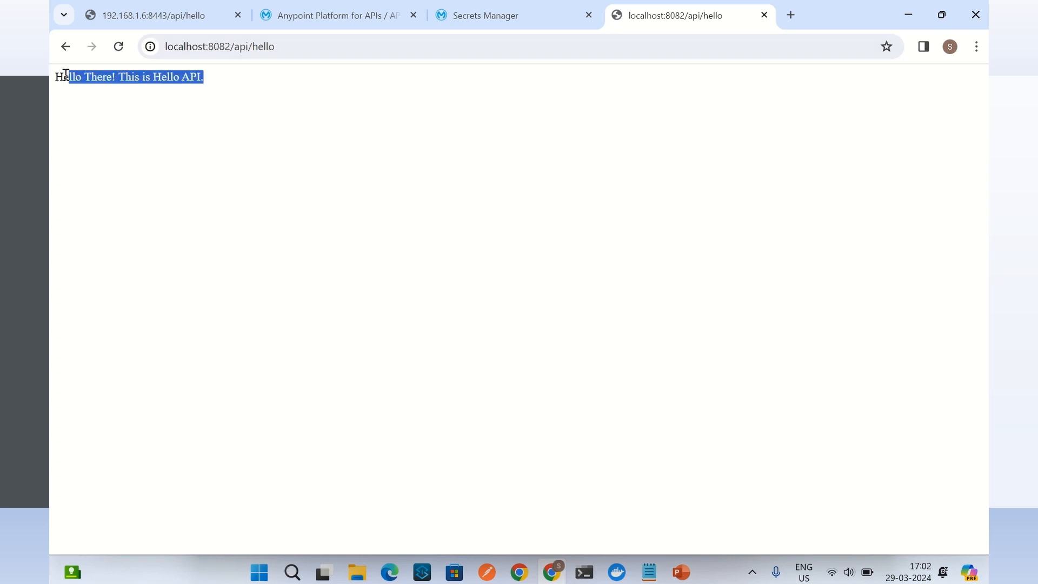
{"action": "left_click", "coordinate": [272, 134]}
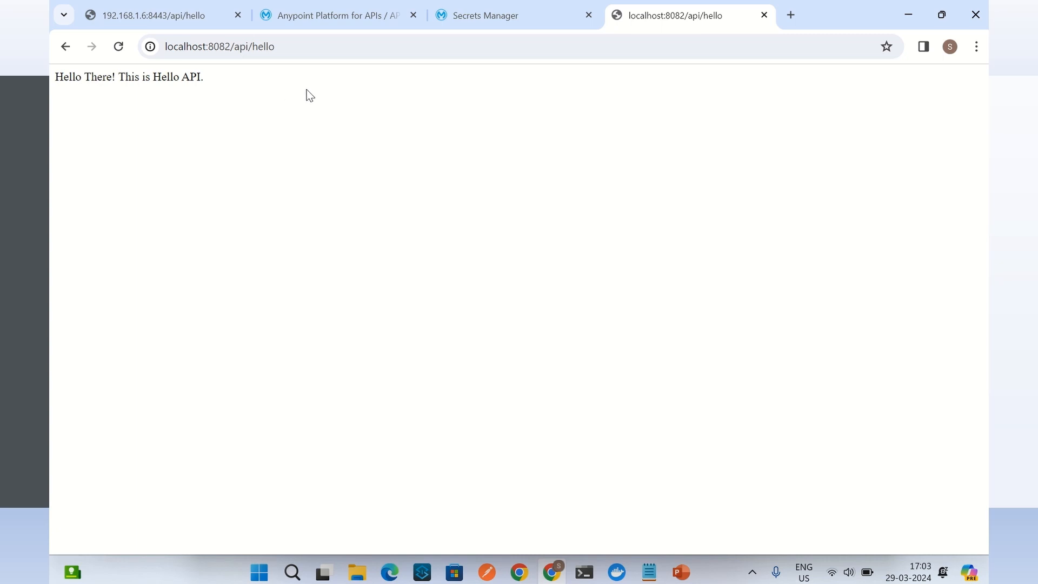
Check the backend API's direct HTTPS page at 192.168.1.6:8443/api/hello.
{"action": "left_click", "coordinate": [313, 12]}
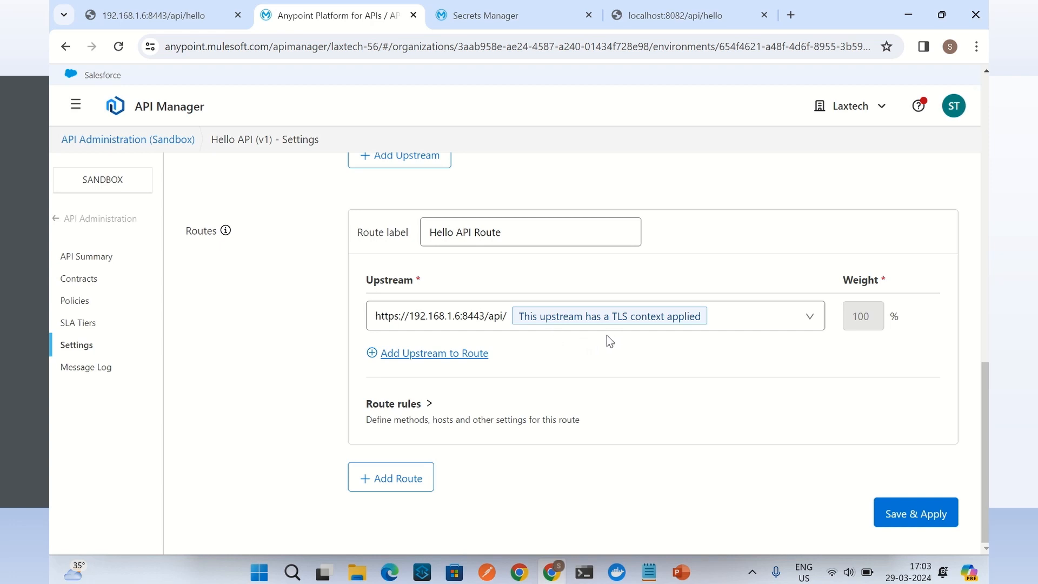
{"action": "left_click", "coordinate": [180, 21]}
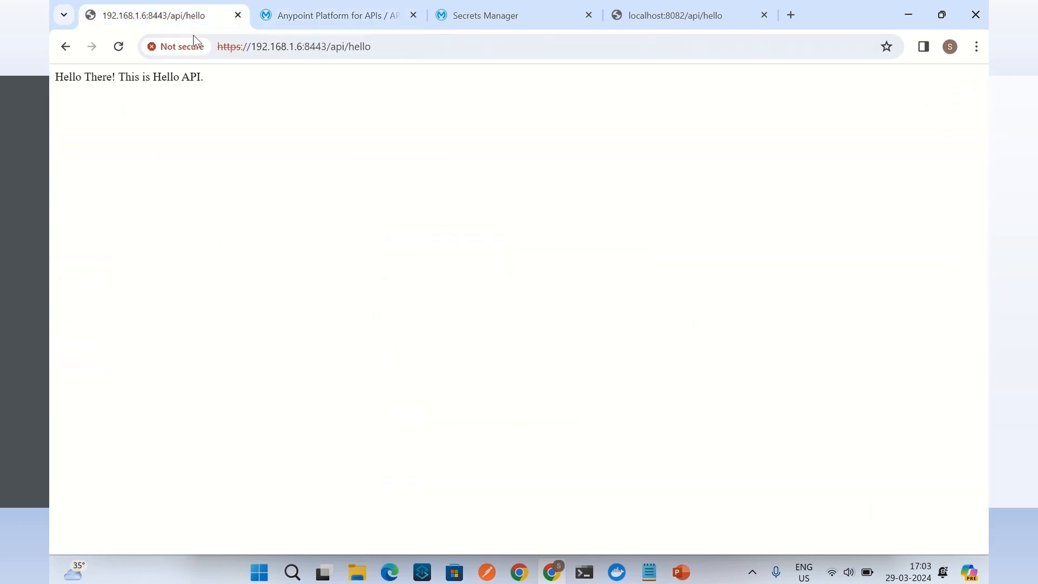
{"action": "left_click", "coordinate": [384, 53]}
View the Hello API's endpoint configuration details, examine the gateway and upstream URLs, and dismiss the details.
{"action": "left_click", "coordinate": [342, 16]}
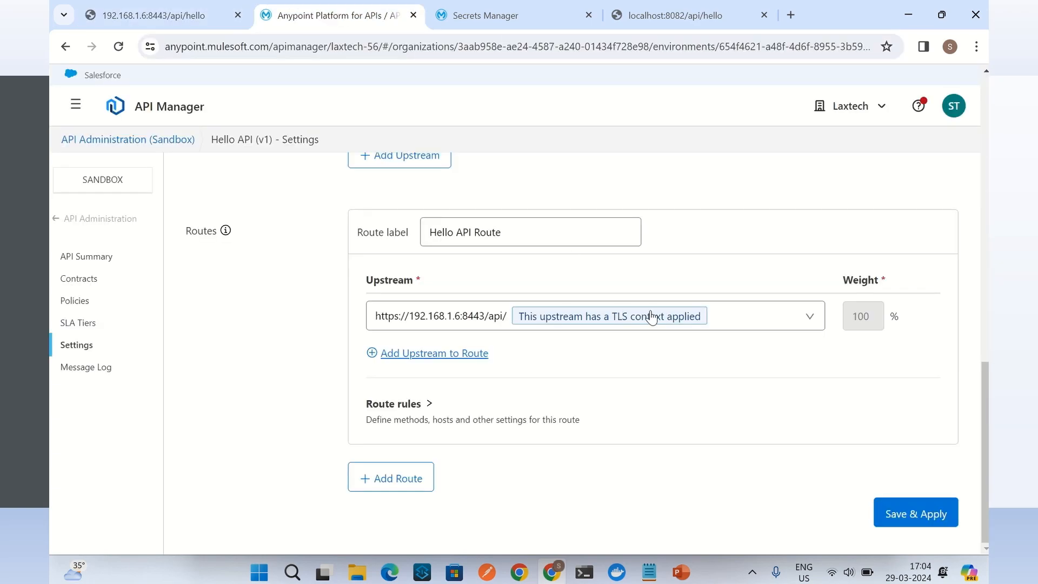
{"action": "scroll", "coordinate": [703, 164], "scroll_direction": "up", "scroll_amount": 15}
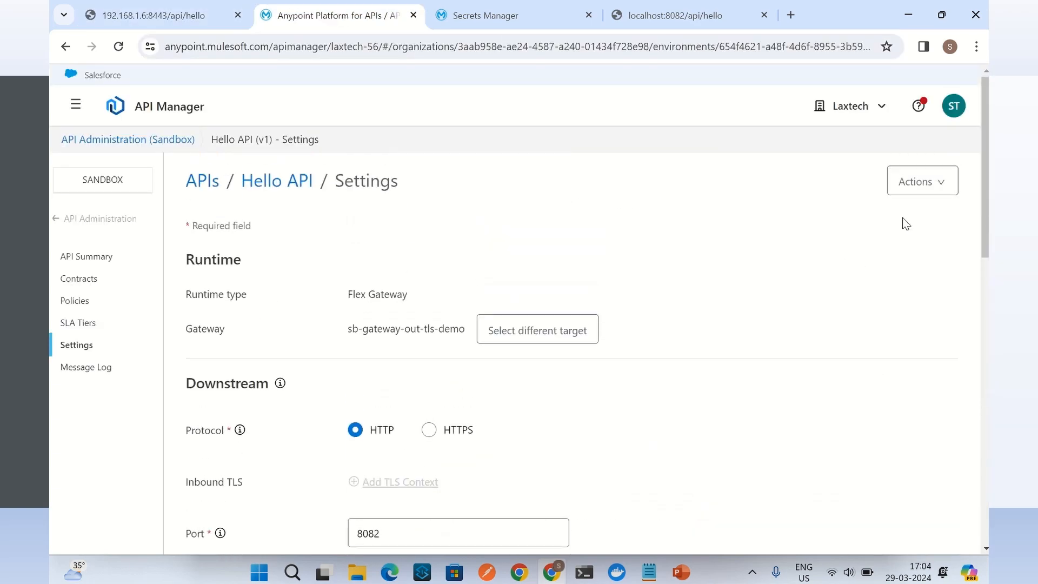
{"action": "left_click", "coordinate": [920, 184]}
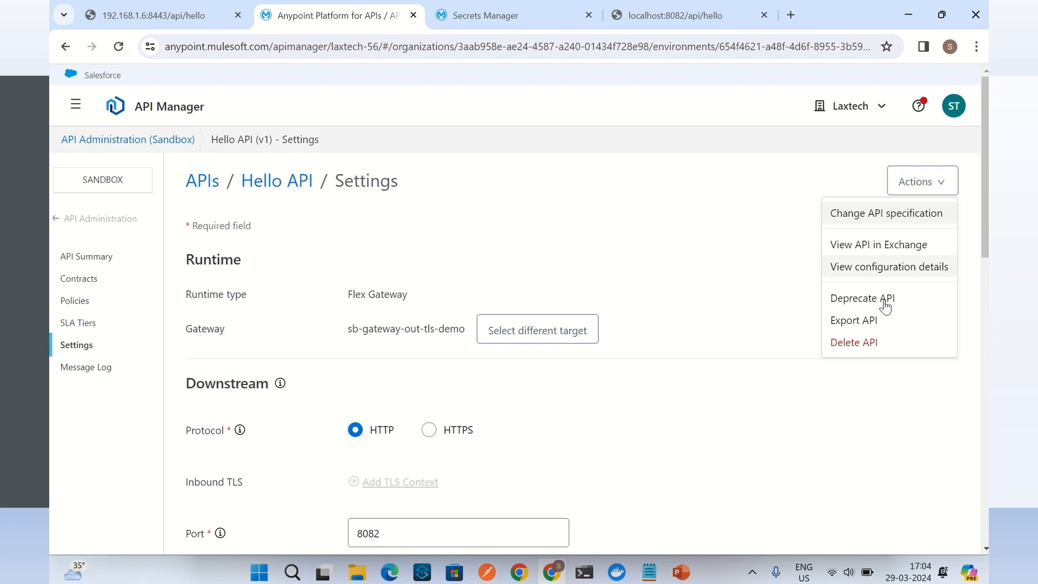
{"action": "left_click", "coordinate": [885, 268]}
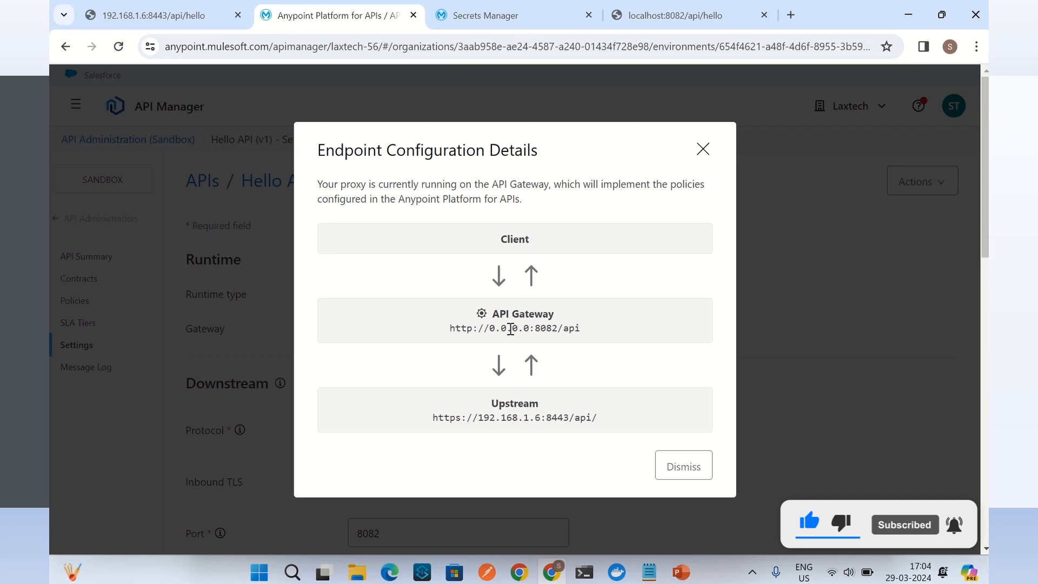
{"action": "left_click_drag", "start_coordinate": [512, 328], "coordinate": [517, 328]}
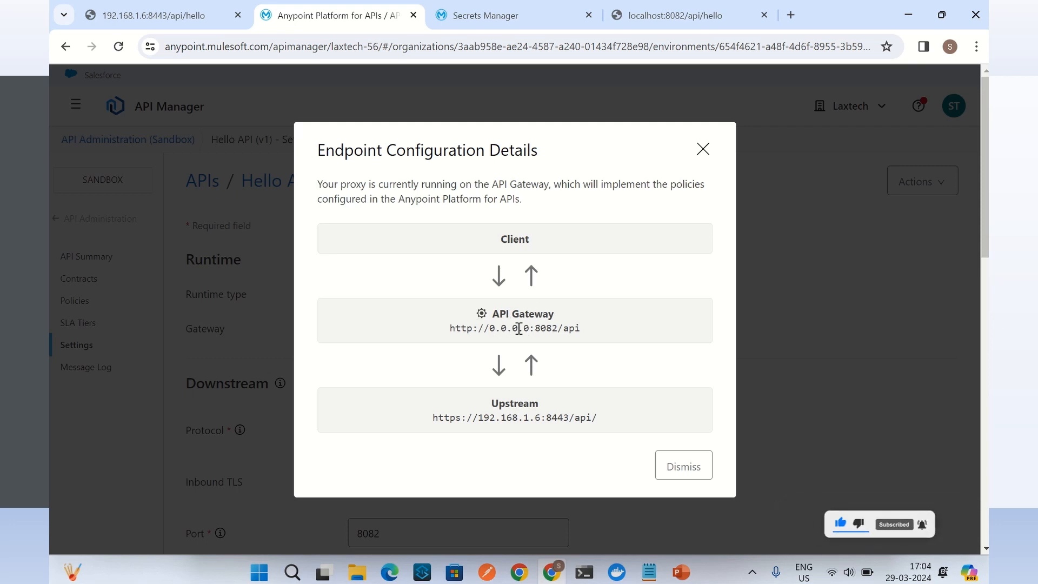
{"action": "left_click", "coordinate": [499, 327]}
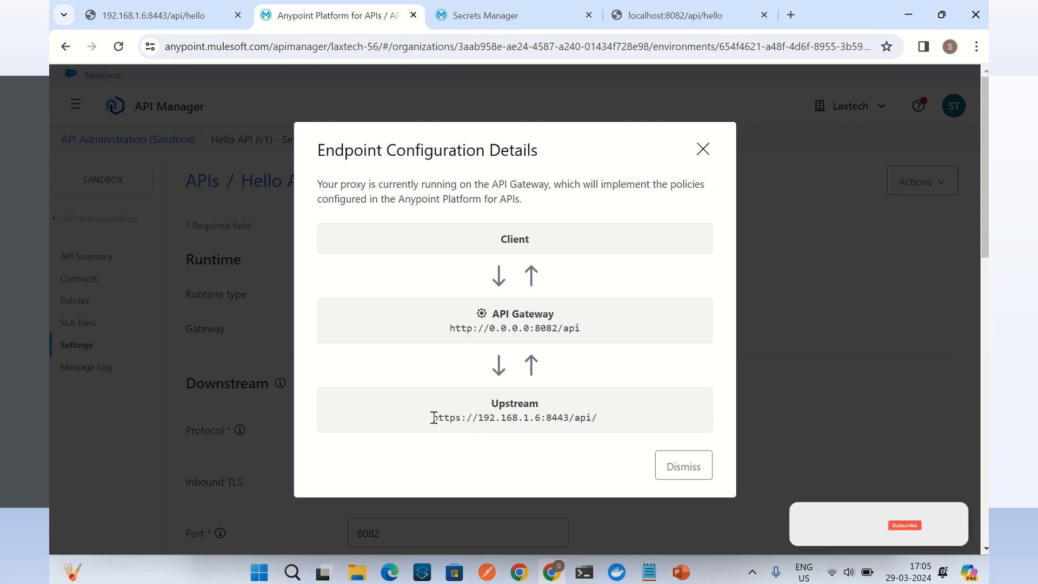
{"action": "left_click_drag", "start_coordinate": [430, 418], "coordinate": [611, 427]}
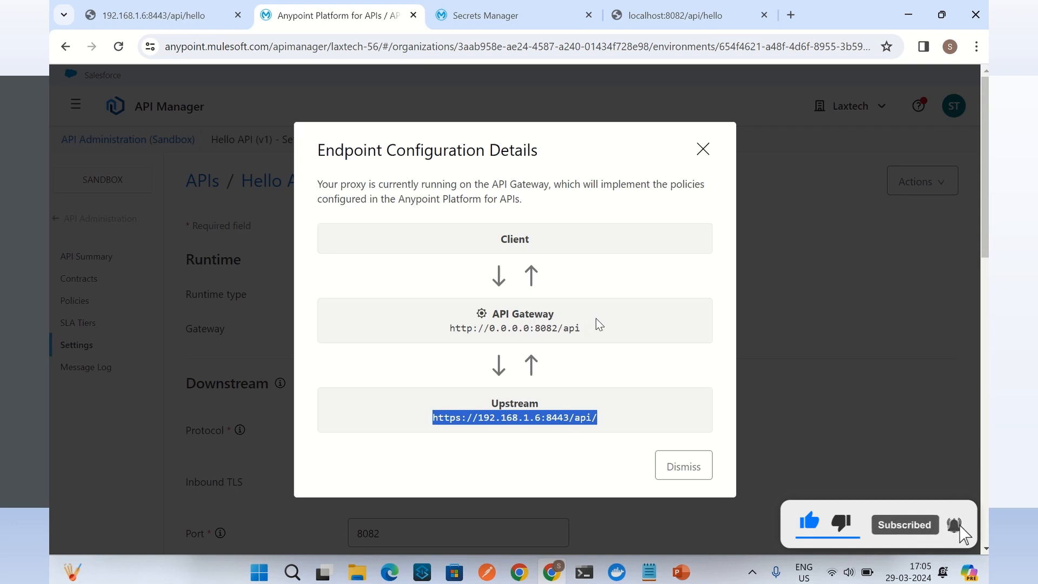
{"action": "left_click_drag", "start_coordinate": [529, 330], "coordinate": [580, 329]}
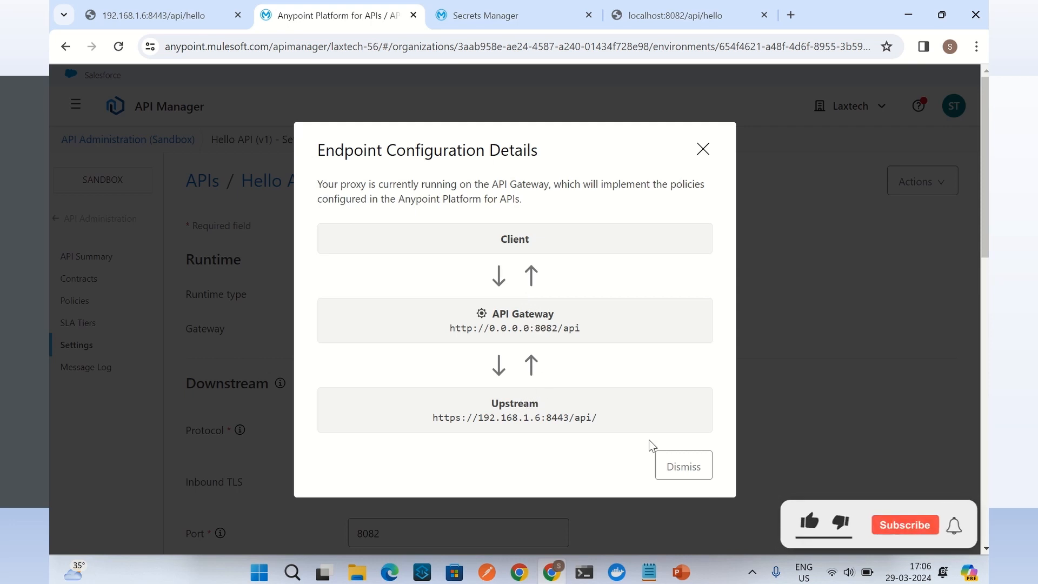
{"action": "left_click", "coordinate": [683, 467]}
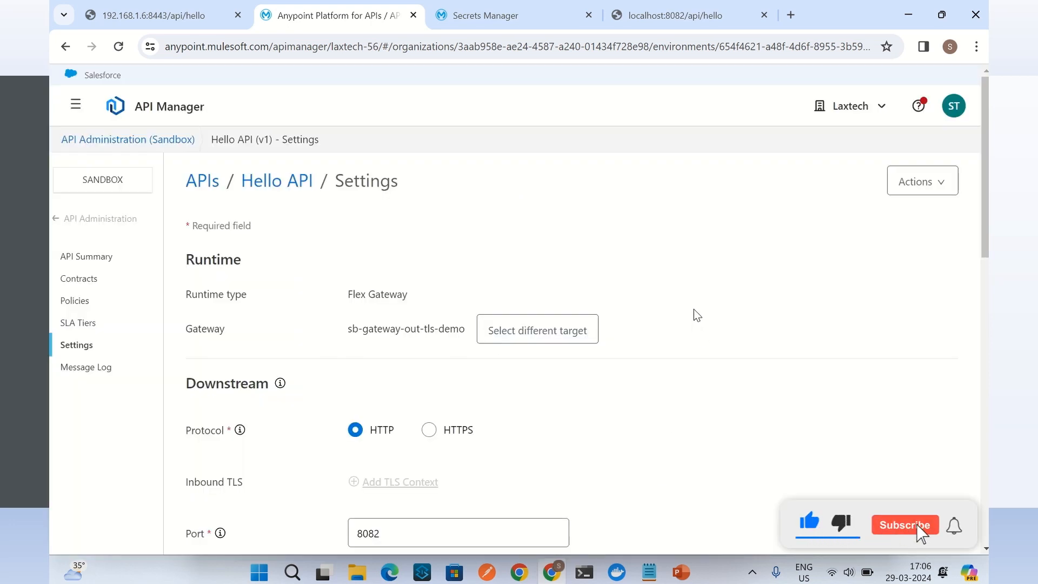
{"action": "scroll", "coordinate": [686, 378], "scroll_direction": "down", "scroll_amount": 10}
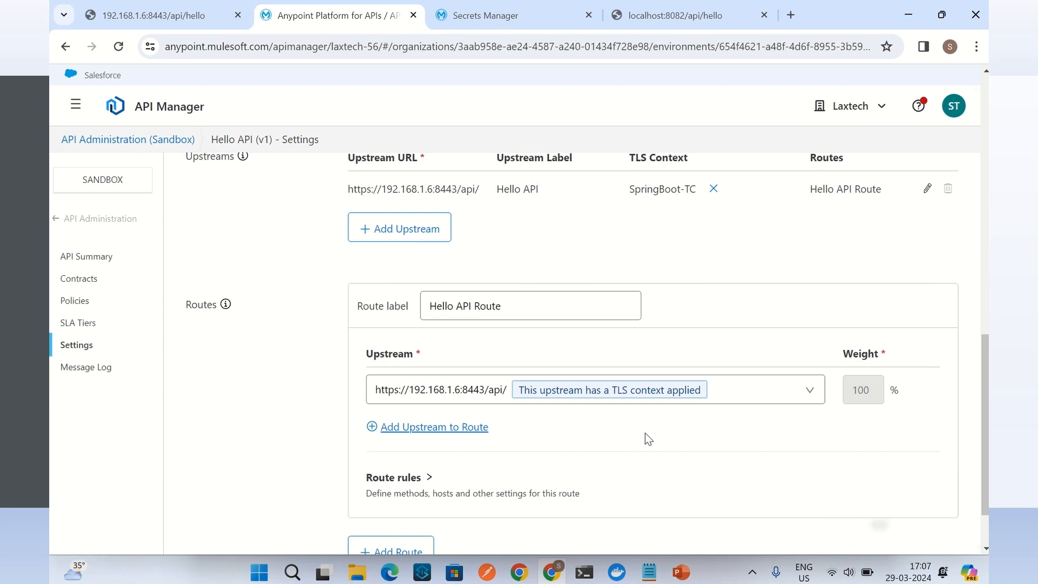
{"action": "scroll", "coordinate": [682, 237], "scroll_direction": "up", "scroll_amount": 1}
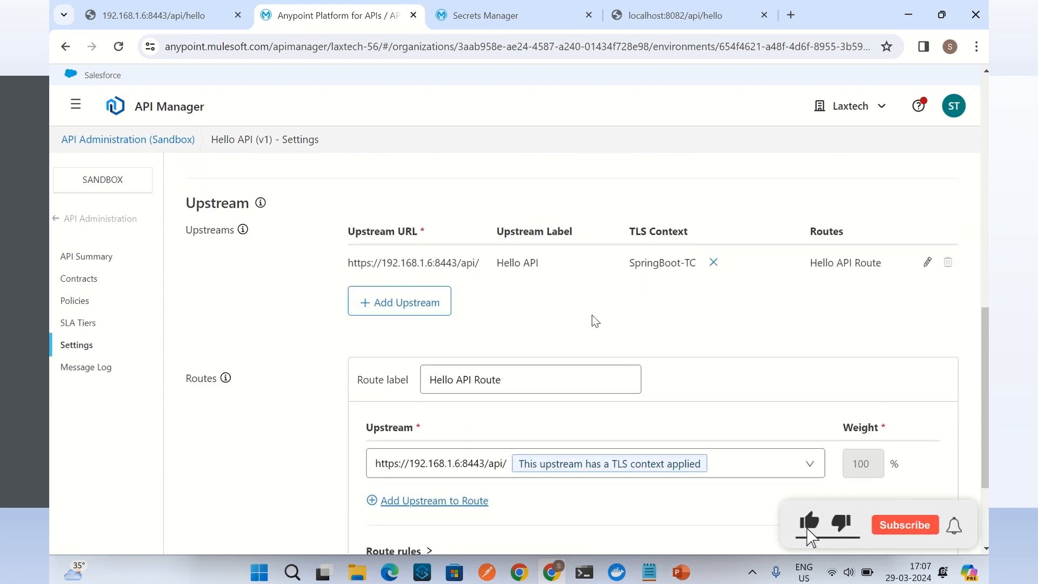
{"action": "scroll", "coordinate": [616, 305], "scroll_direction": "up", "scroll_amount": 10}
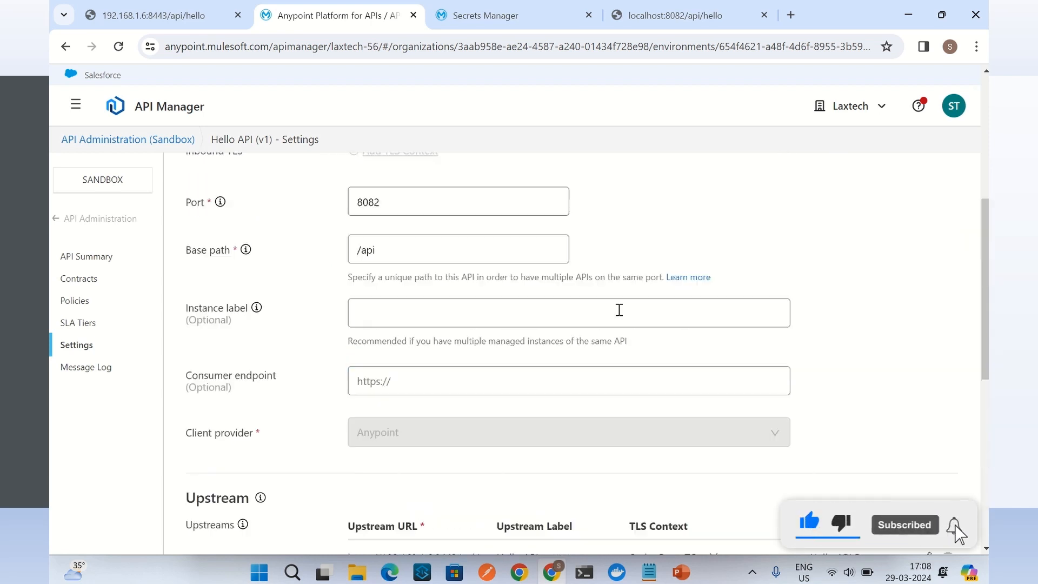
{"action": "scroll", "coordinate": [628, 296], "scroll_direction": "down", "scroll_amount": 10}
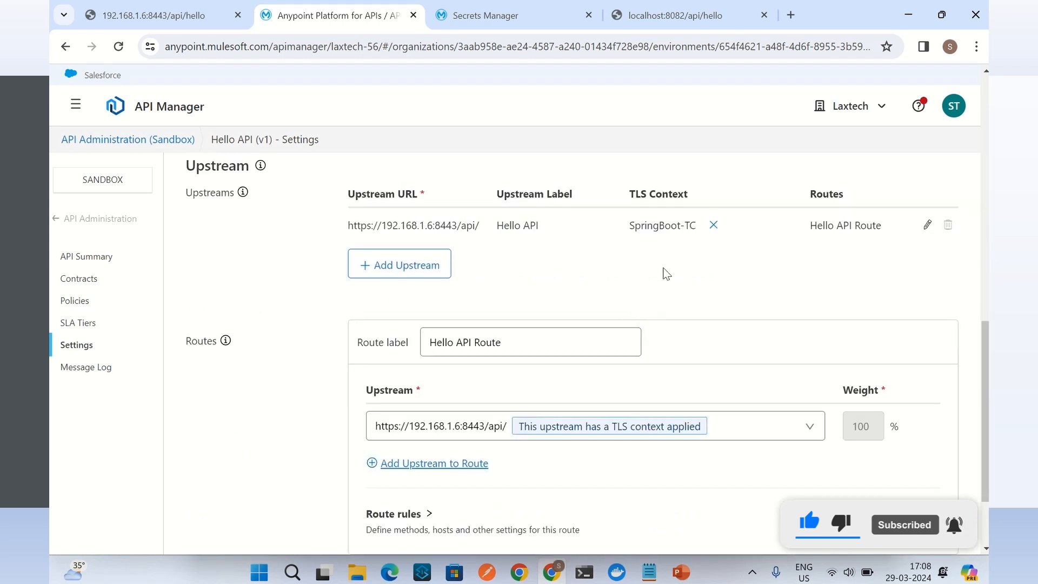